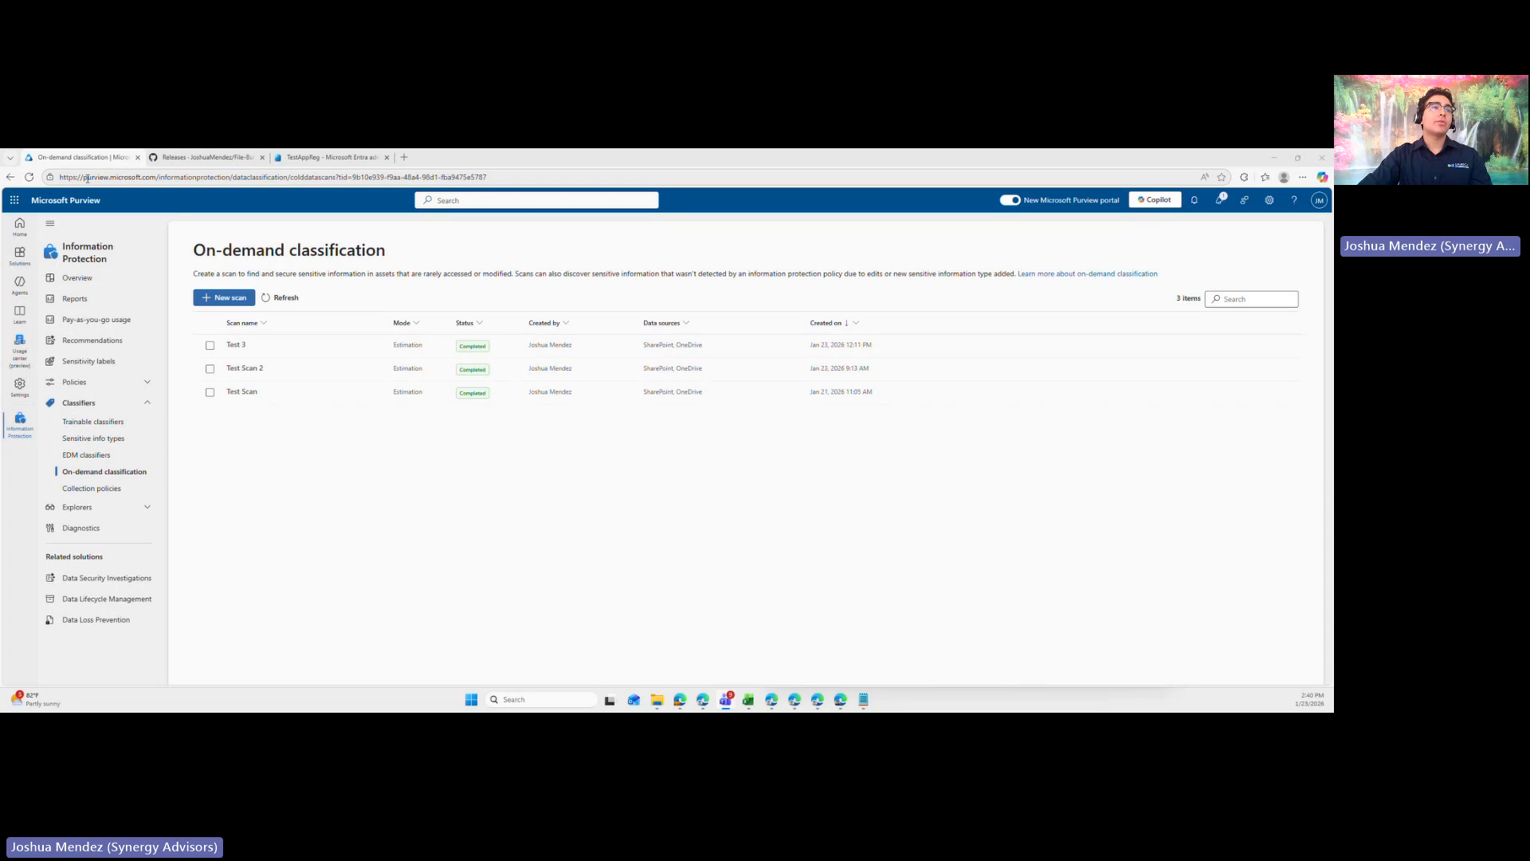
# - Open the On-demand classification page in the Information Protection solution and close the Copilot pane
pyautogui.moveTo(85, 177); pyautogui.dragTo(159, 186)
pyautogui.click(159, 183)
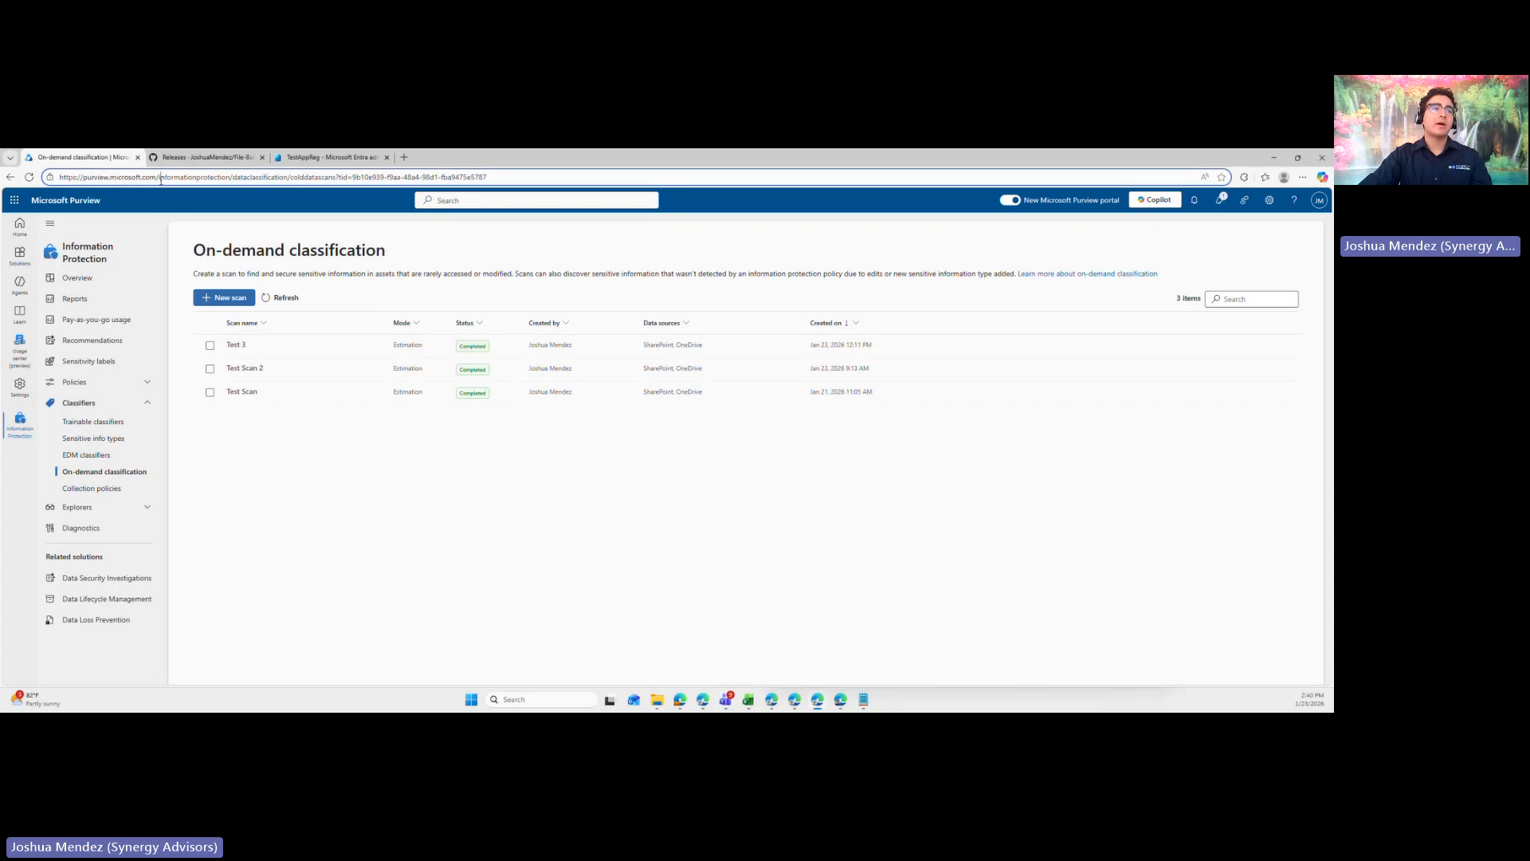
pyautogui.click(14, 239)
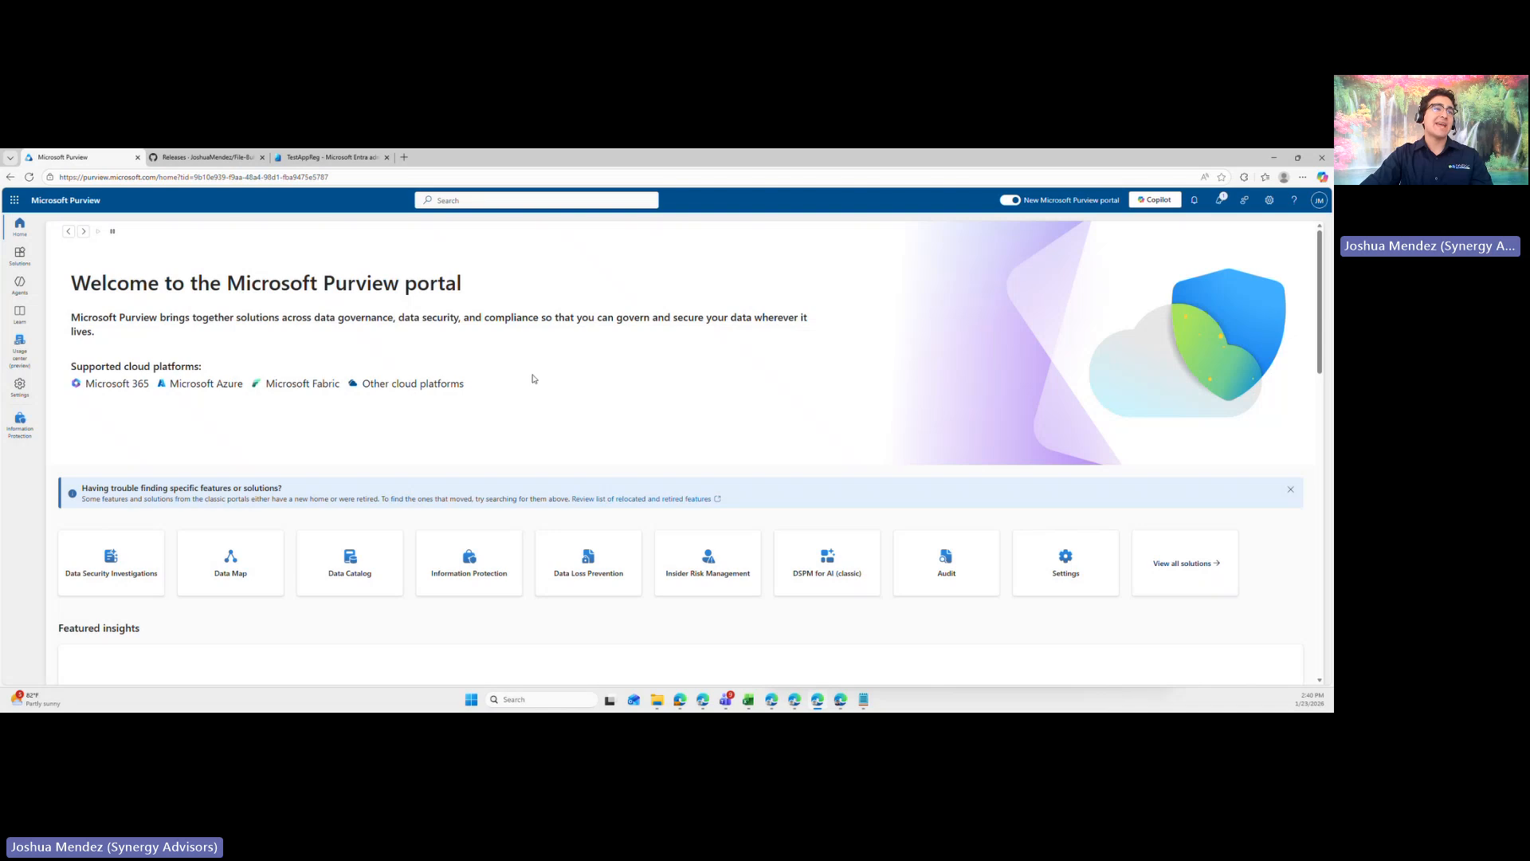
pyautogui.click(21, 256)
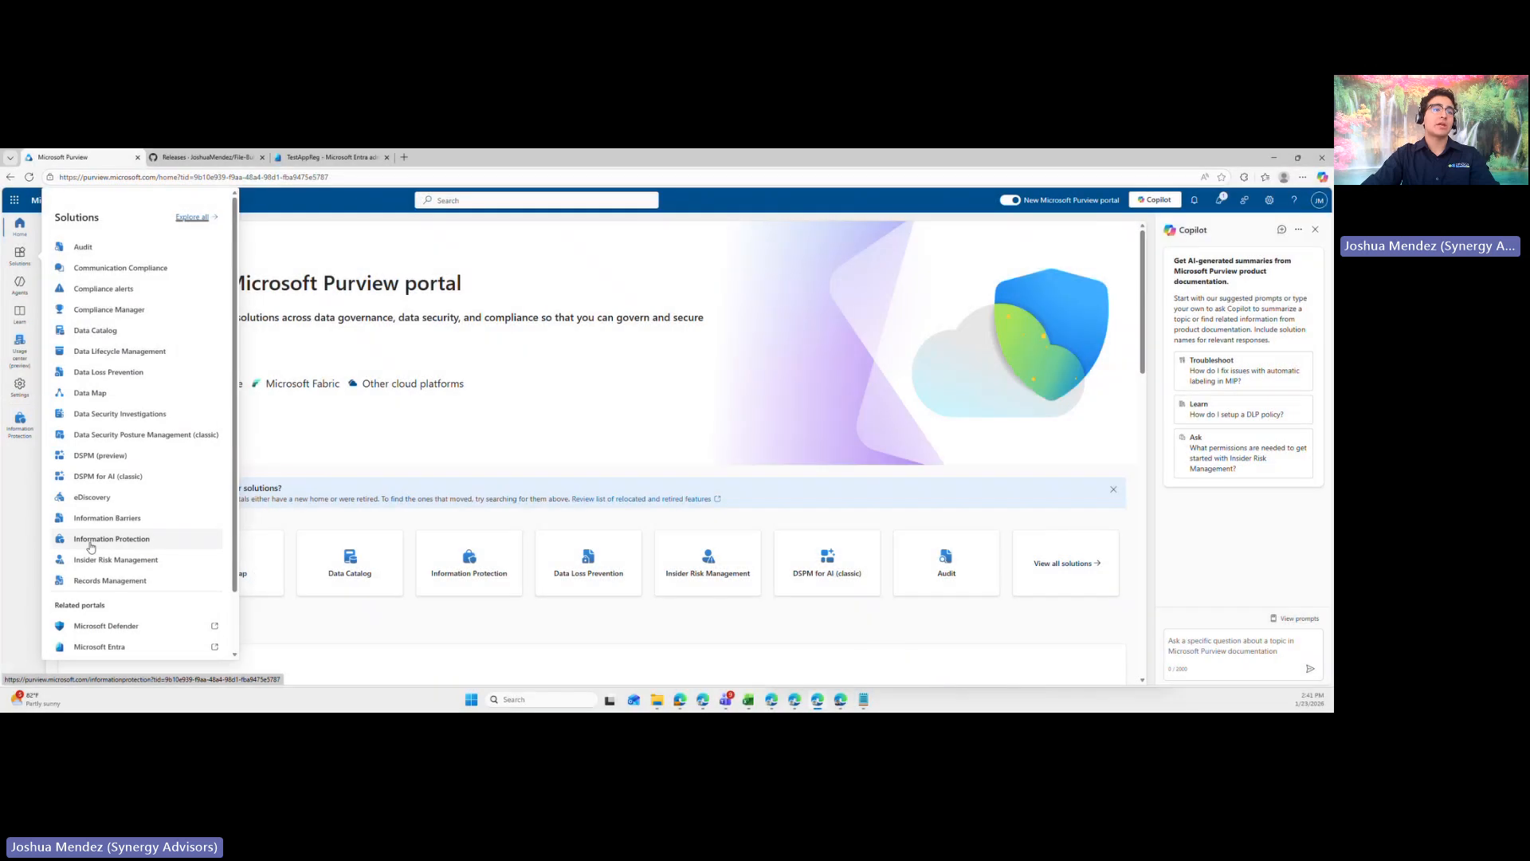
pyautogui.click(90, 544)
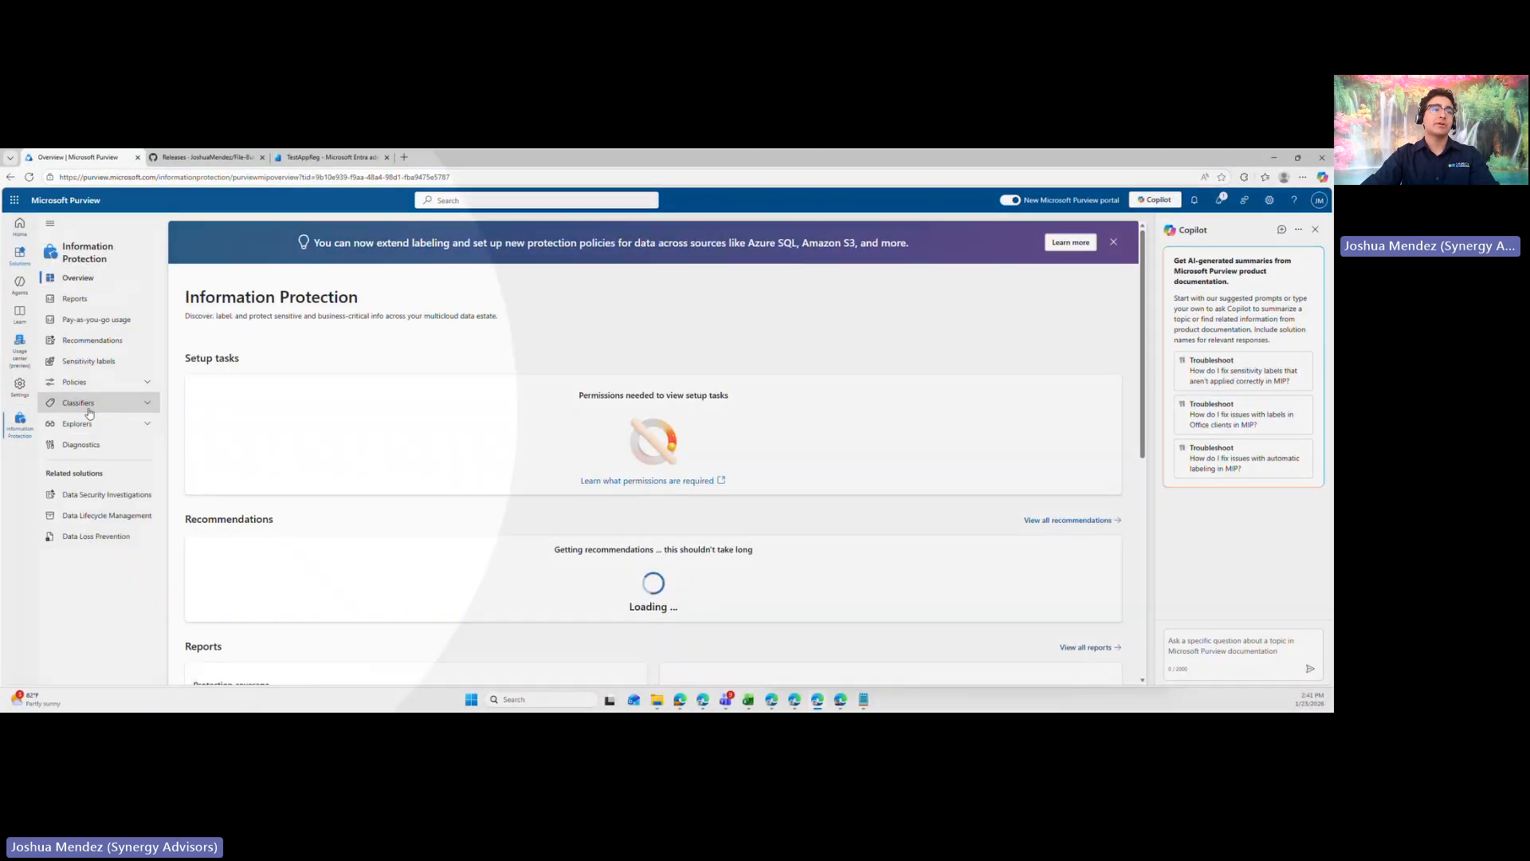
pyautogui.click(89, 408)
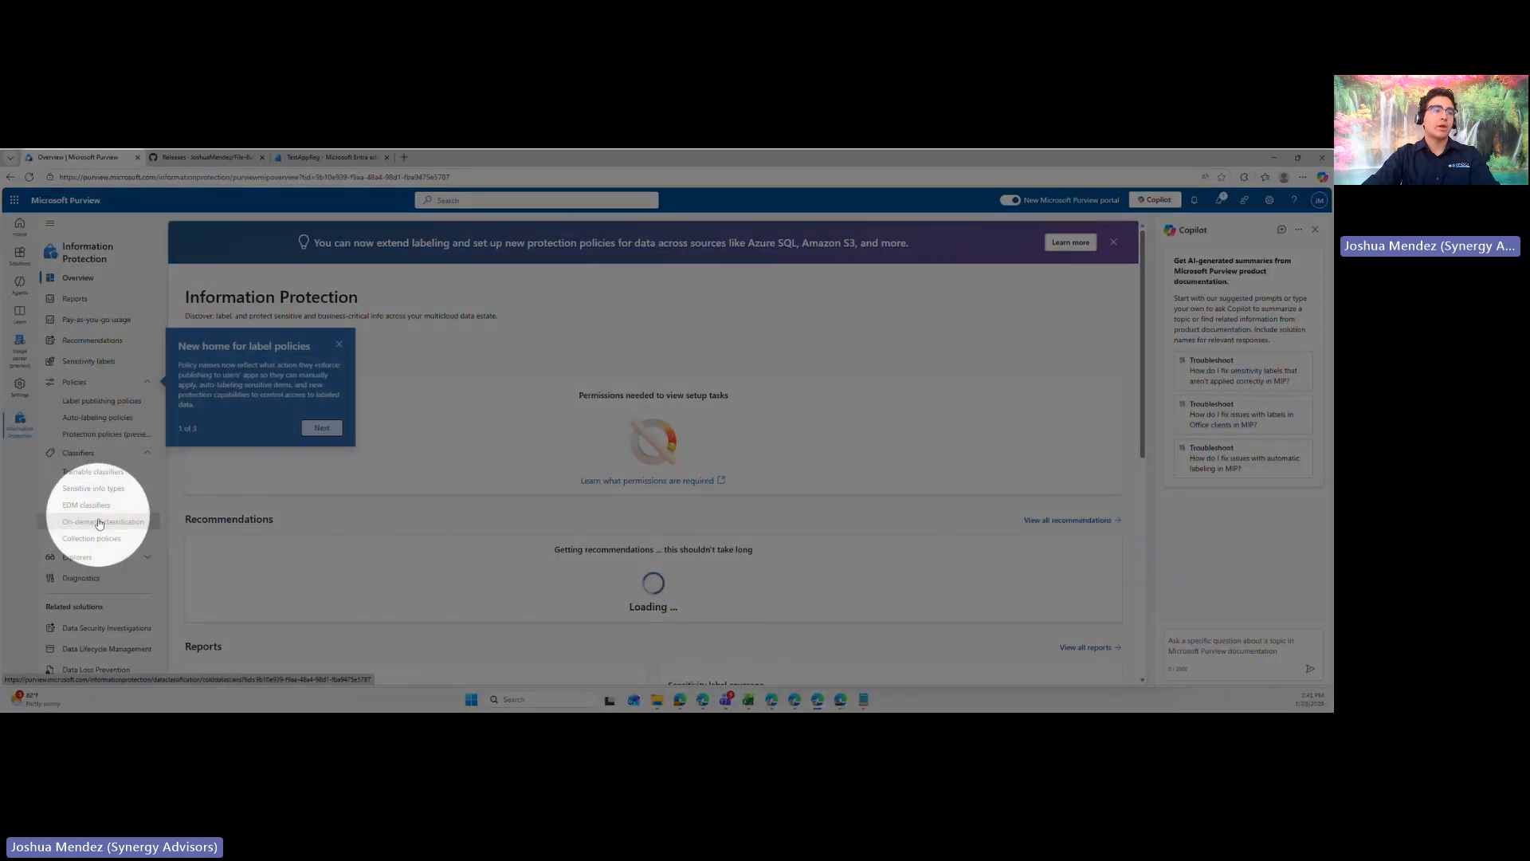
pyautogui.click(98, 522)
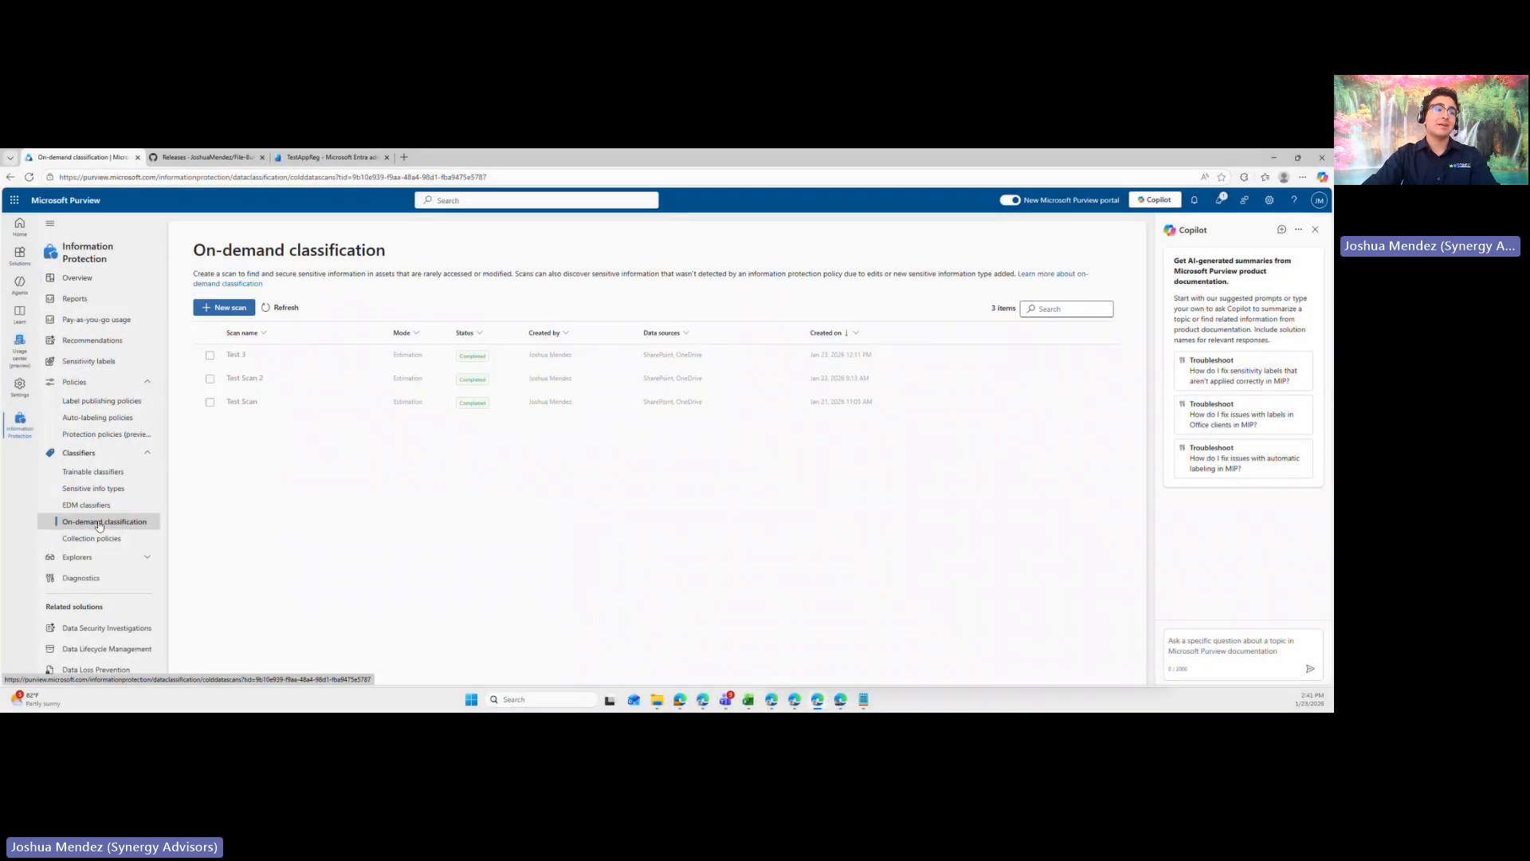
pyautogui.click(1315, 231)
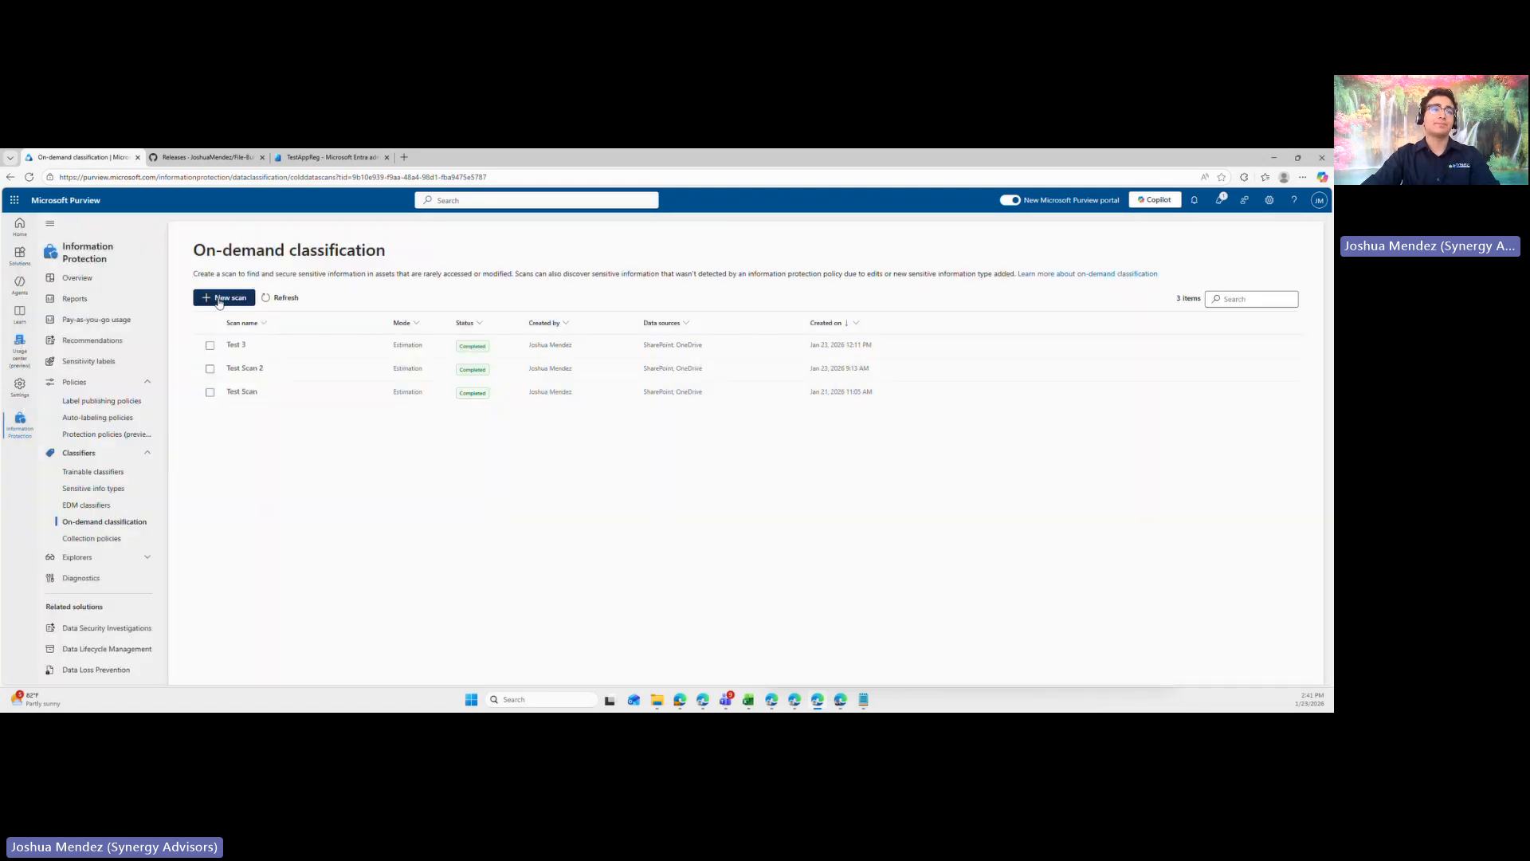
# - Start a new on-demand classification scan and name it Test Scan 4
pyautogui.click(219, 299)
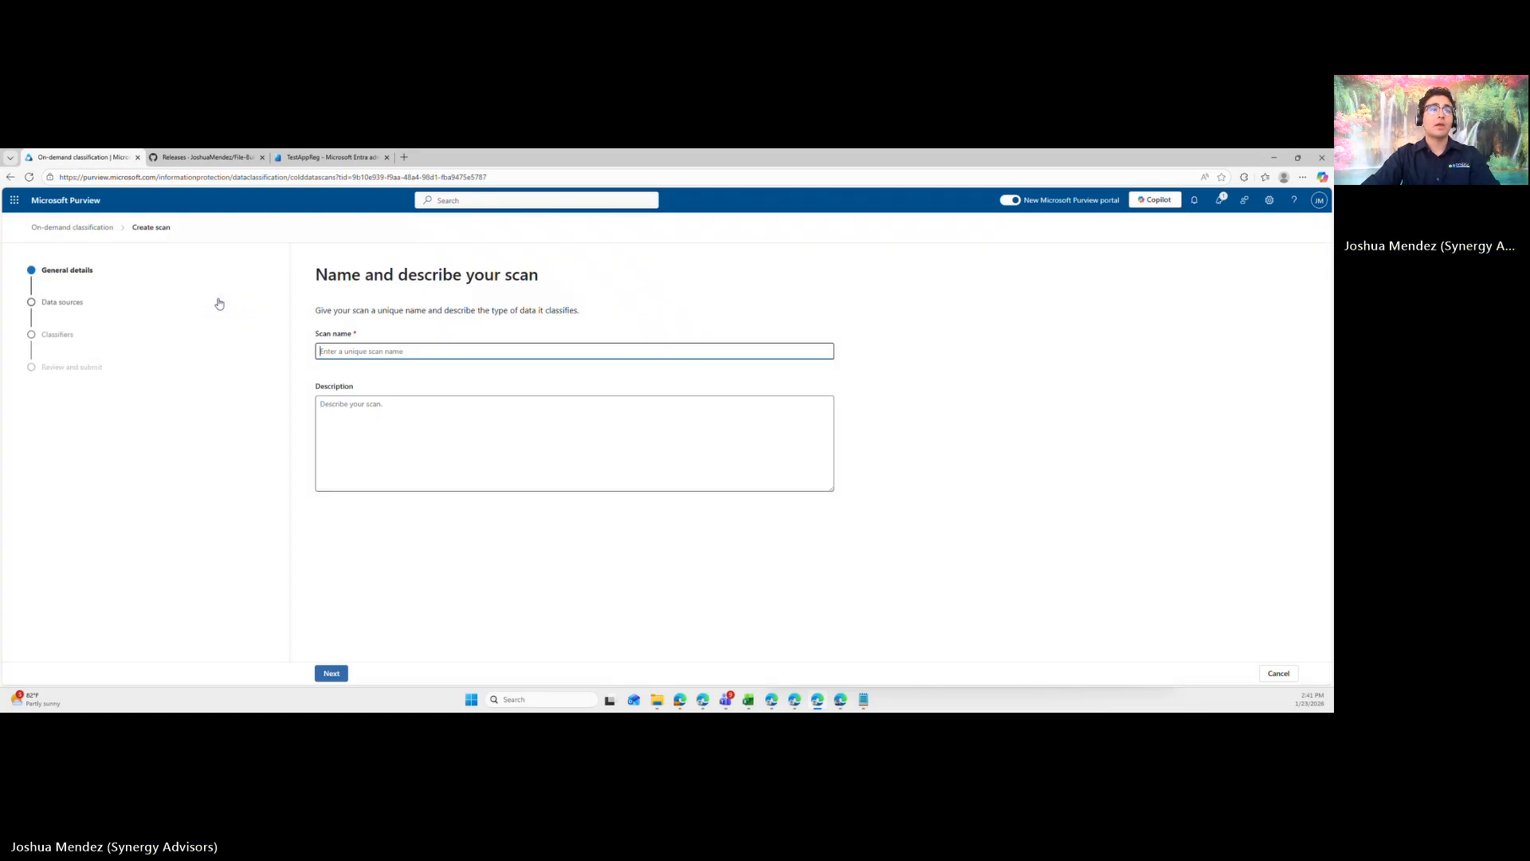
pyautogui.moveTo(317, 335); pyautogui.dragTo(356, 336)
pyautogui.click(357, 365)
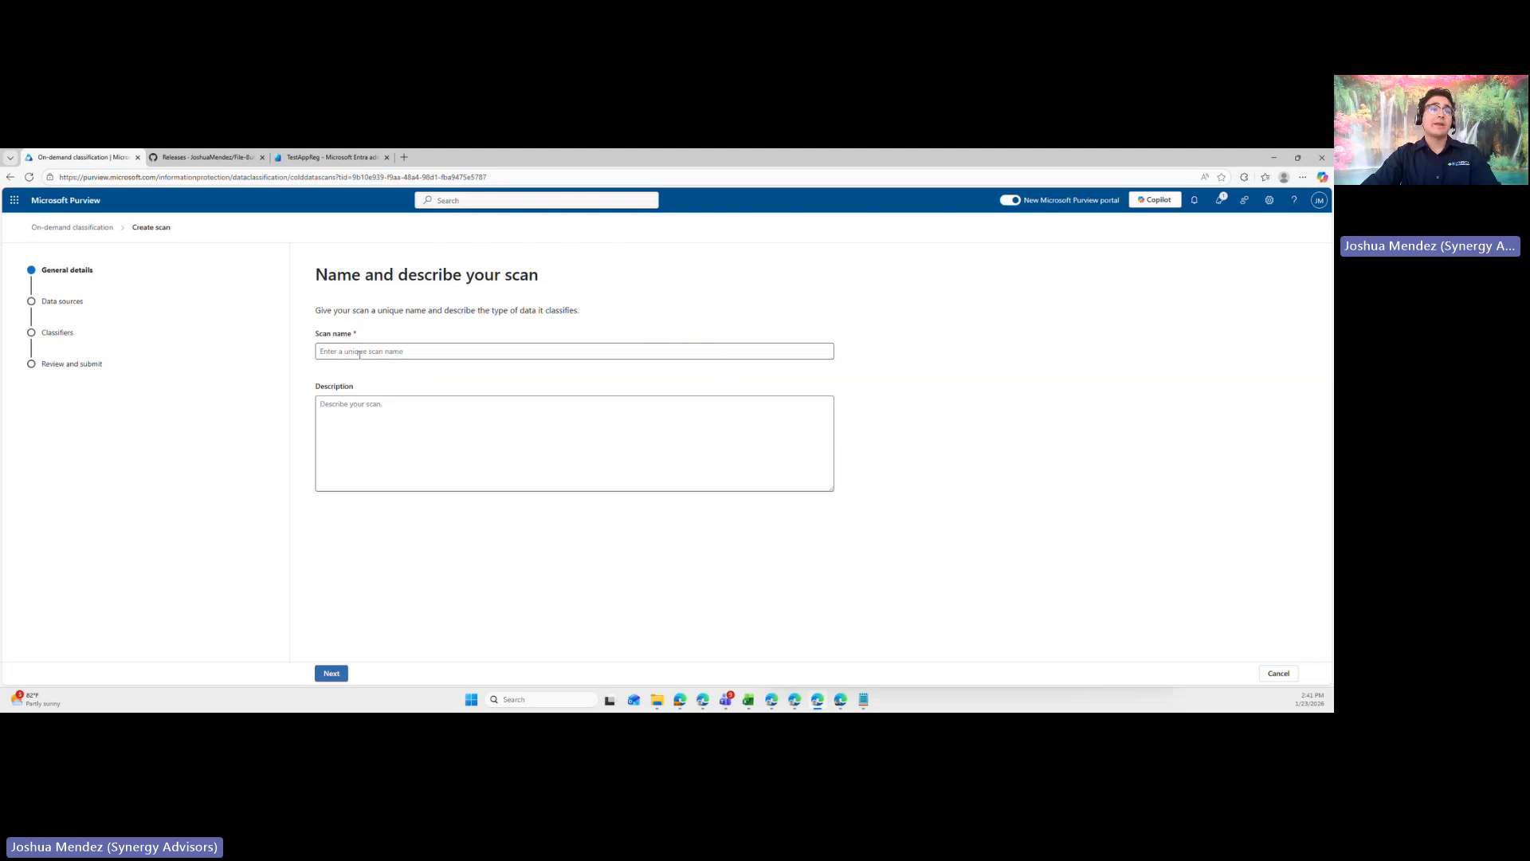
pyautogui.click(360, 353)
pyautogui.write('Test')
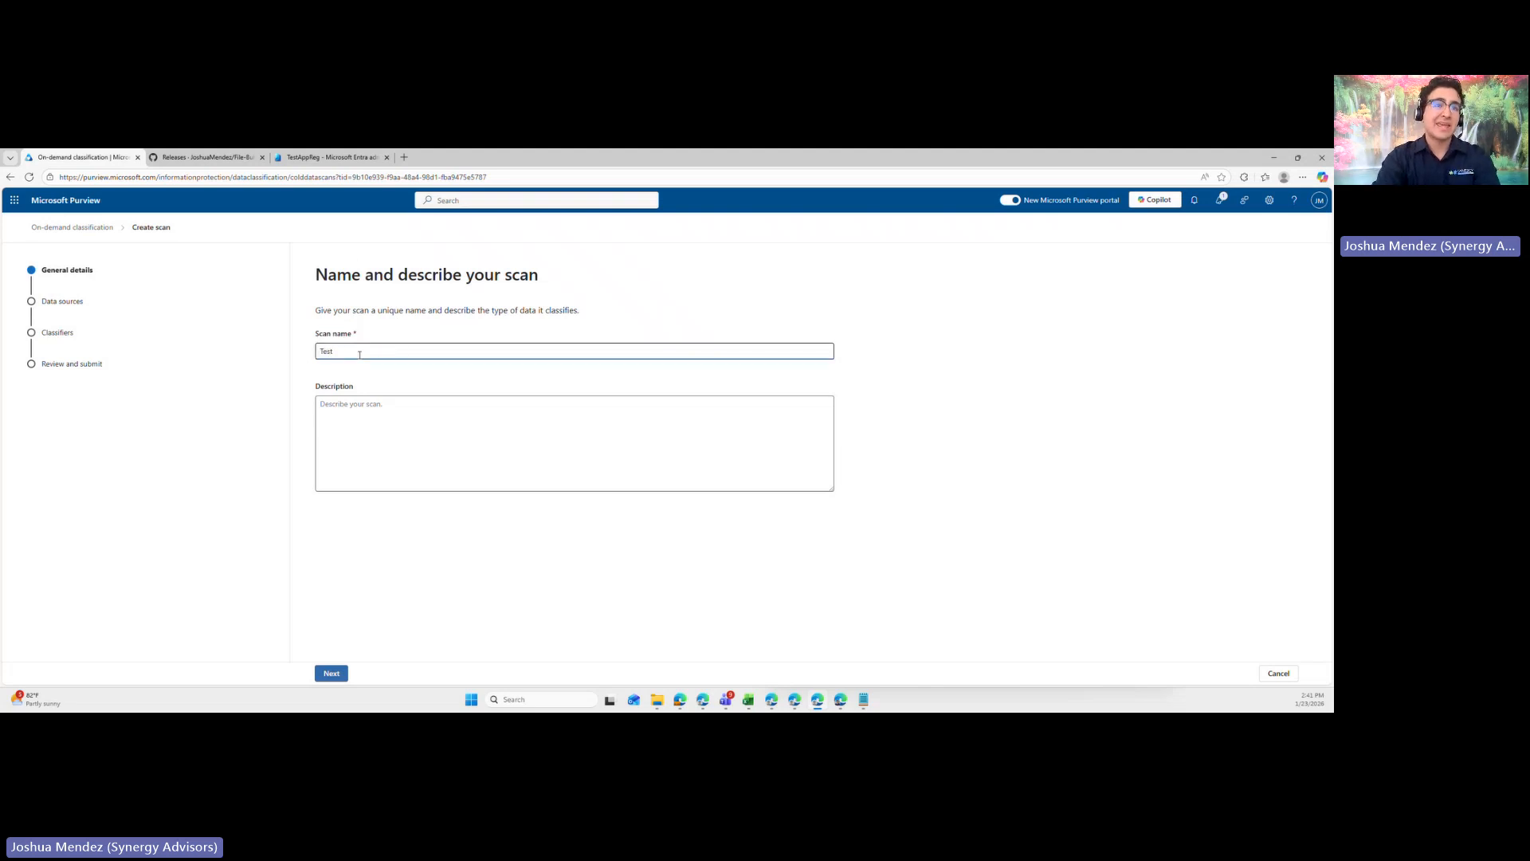
pyautogui.write(' Scan 3')
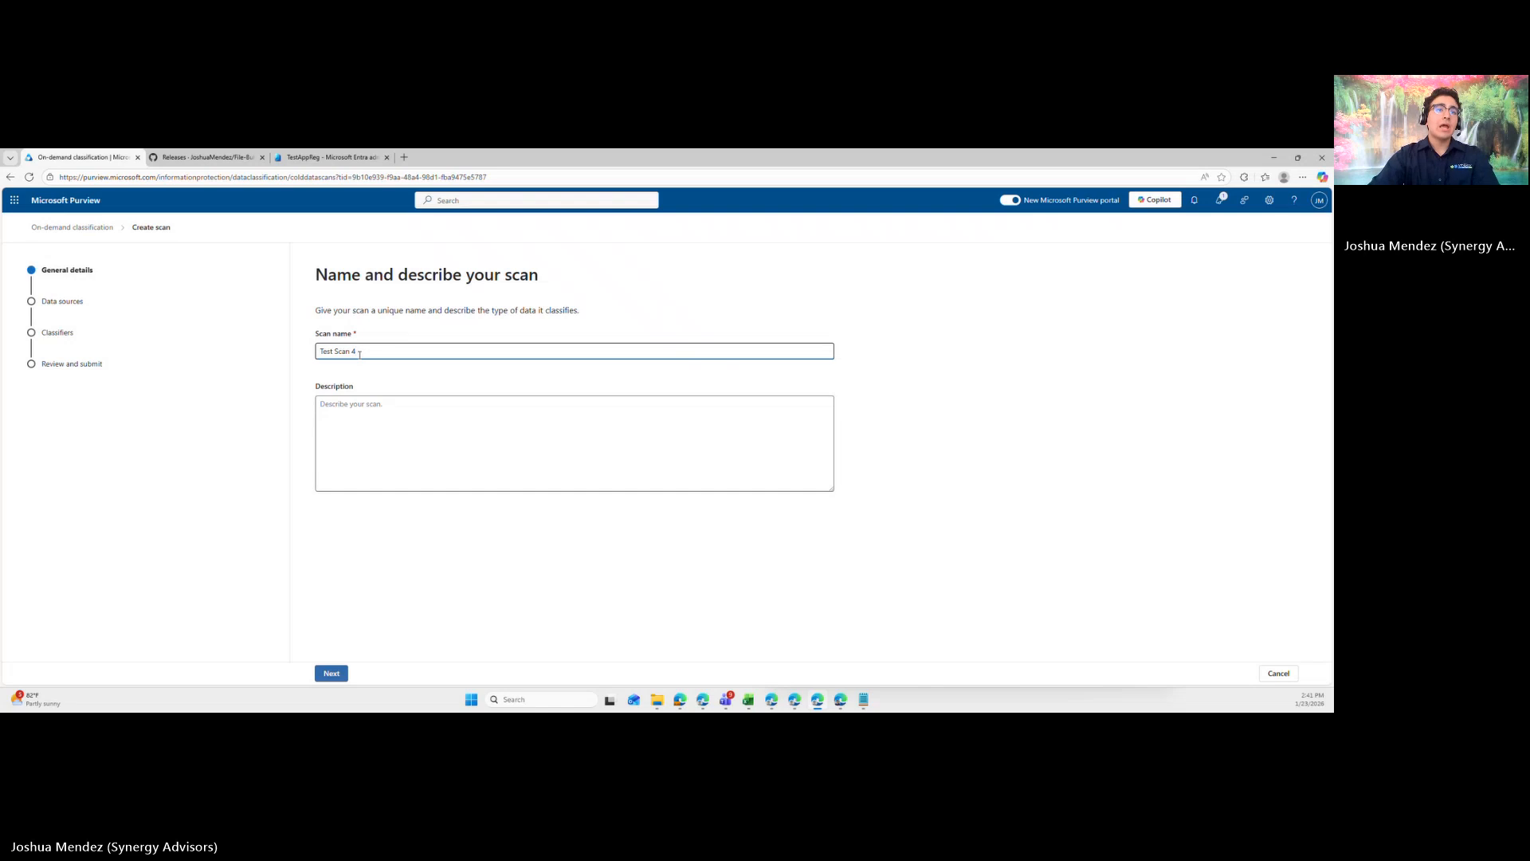
# - Copy the scan name Test Scan 4 into the description and continue to the data sources
pyautogui.click(357, 401)
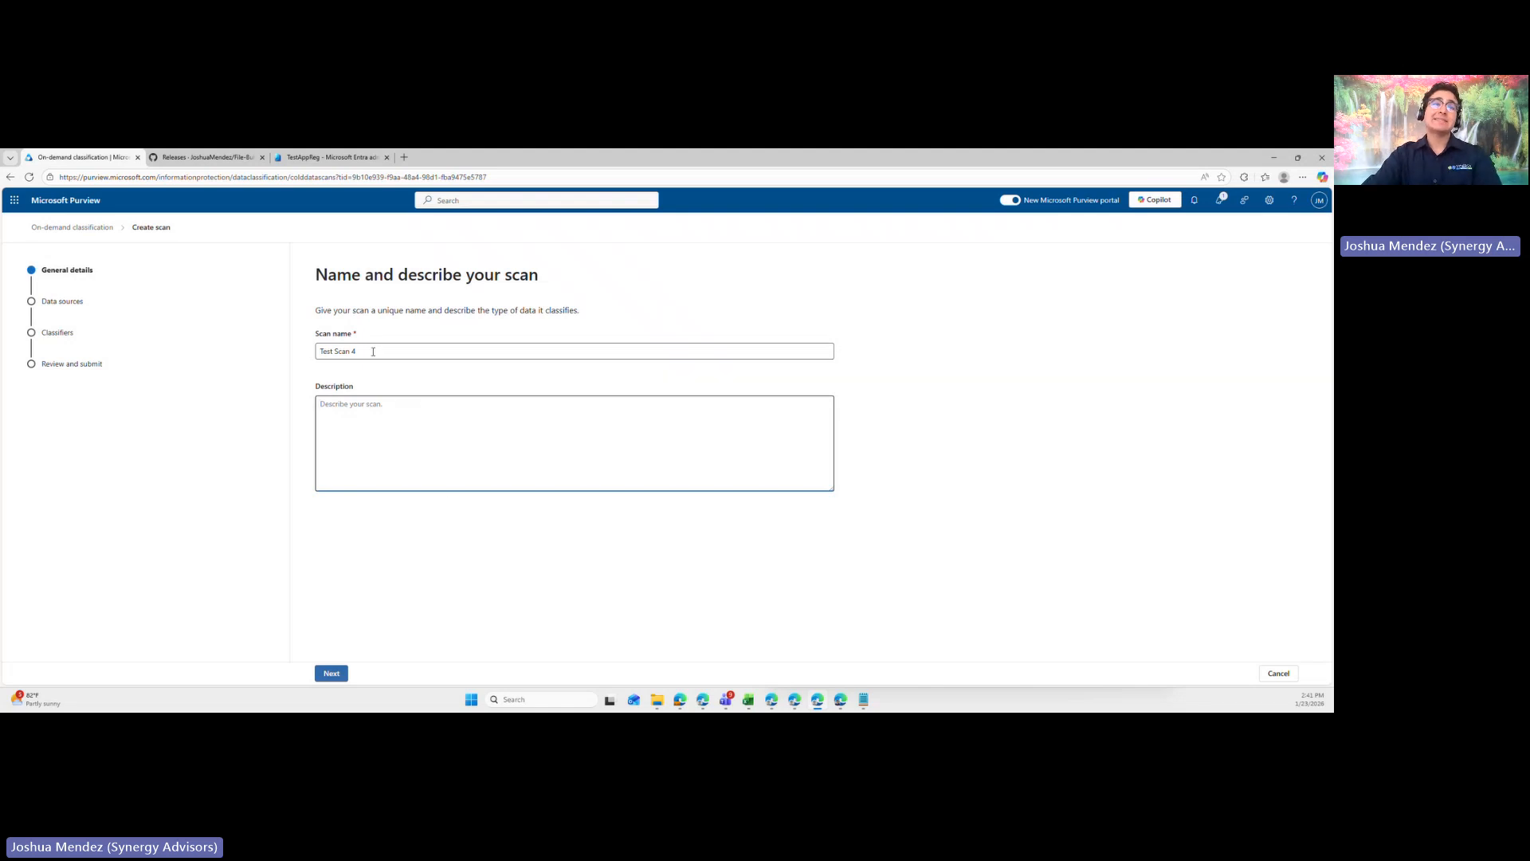
pyautogui.click(371, 350)
pyautogui.hotkey('ctrl', 'a')
pyautogui.hotkey('ctrl', 'c')
pyautogui.click(385, 422)
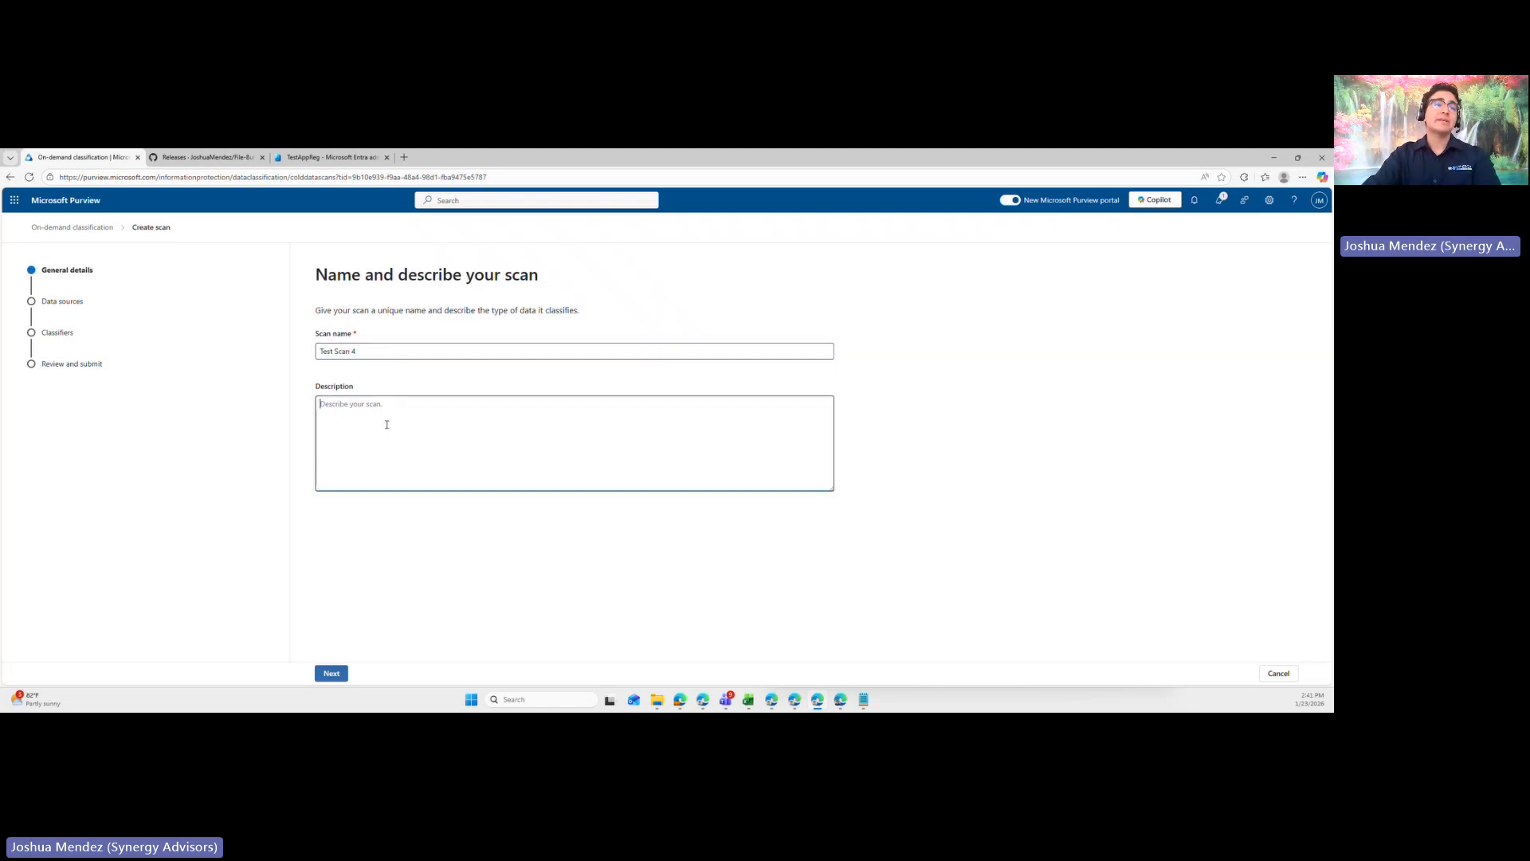
pyautogui.hotkey('ctrl', 'v')
pyautogui.moveTo(304, 400); pyautogui.dragTo(377, 404)
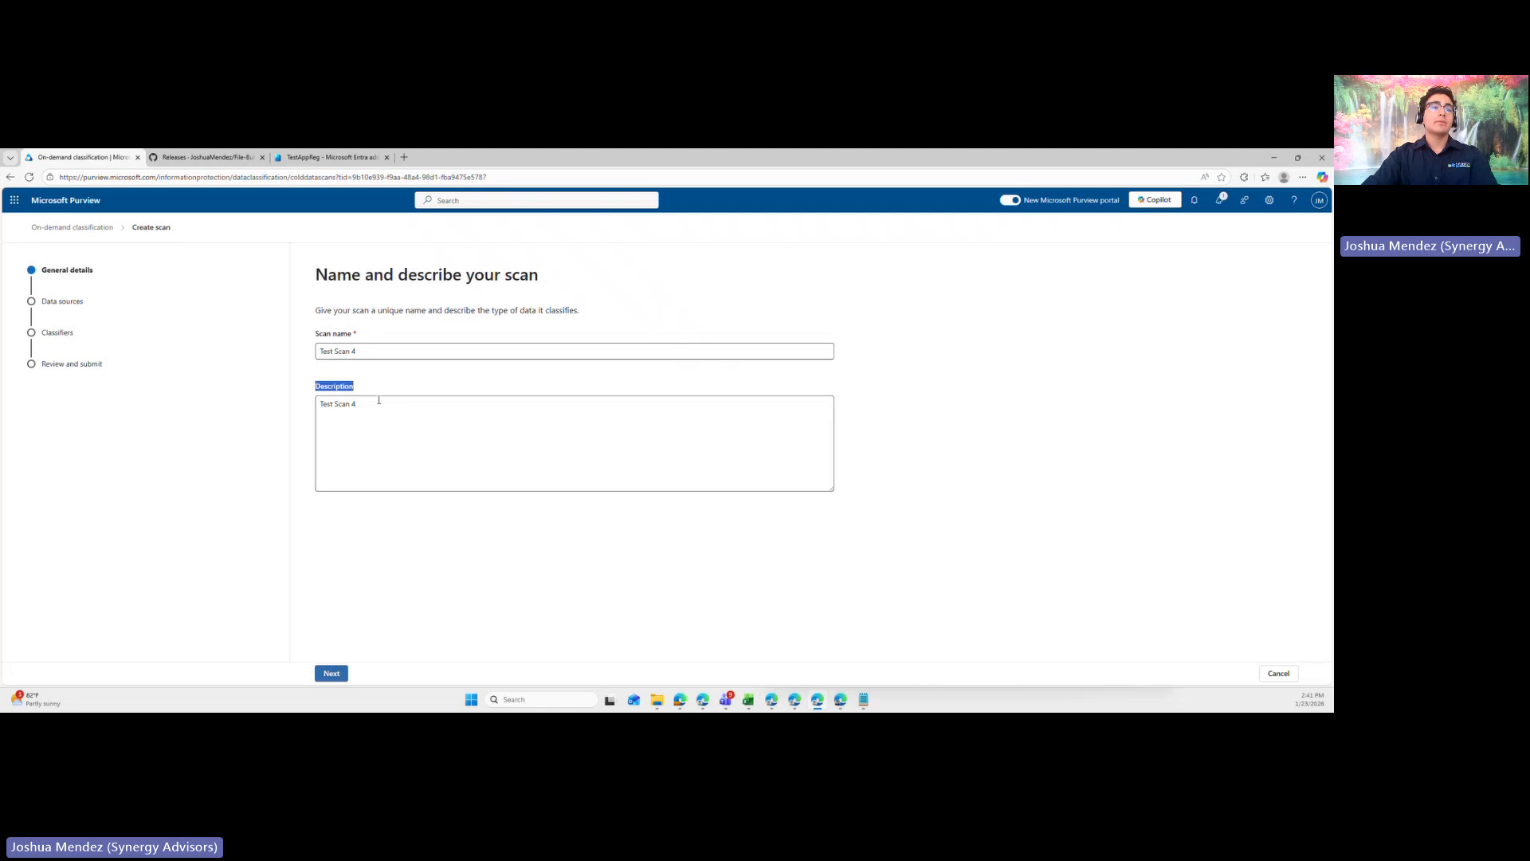
pyautogui.click(366, 396)
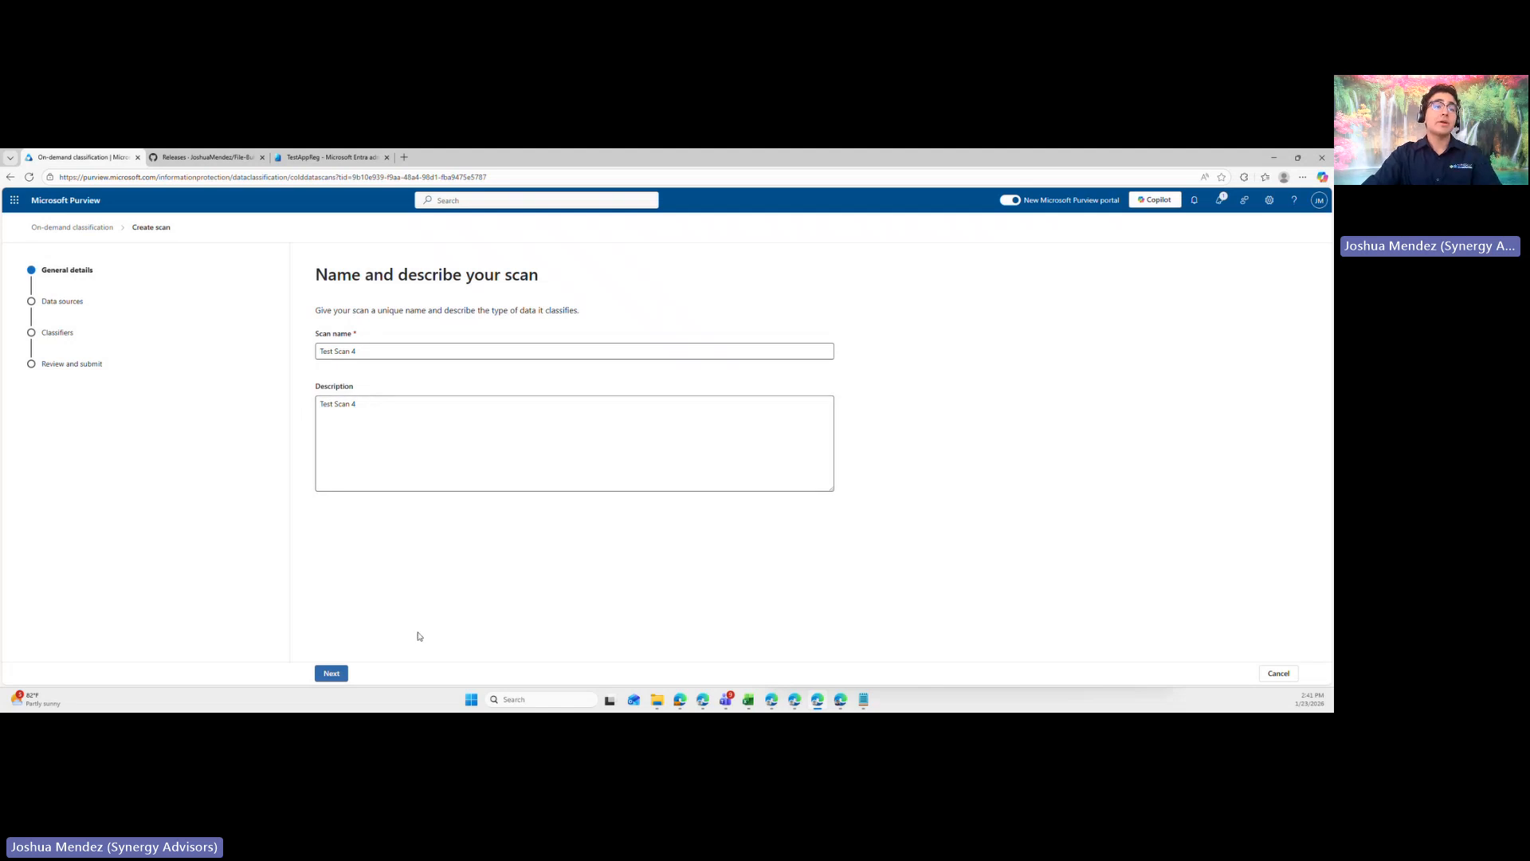
pyautogui.click(327, 673)
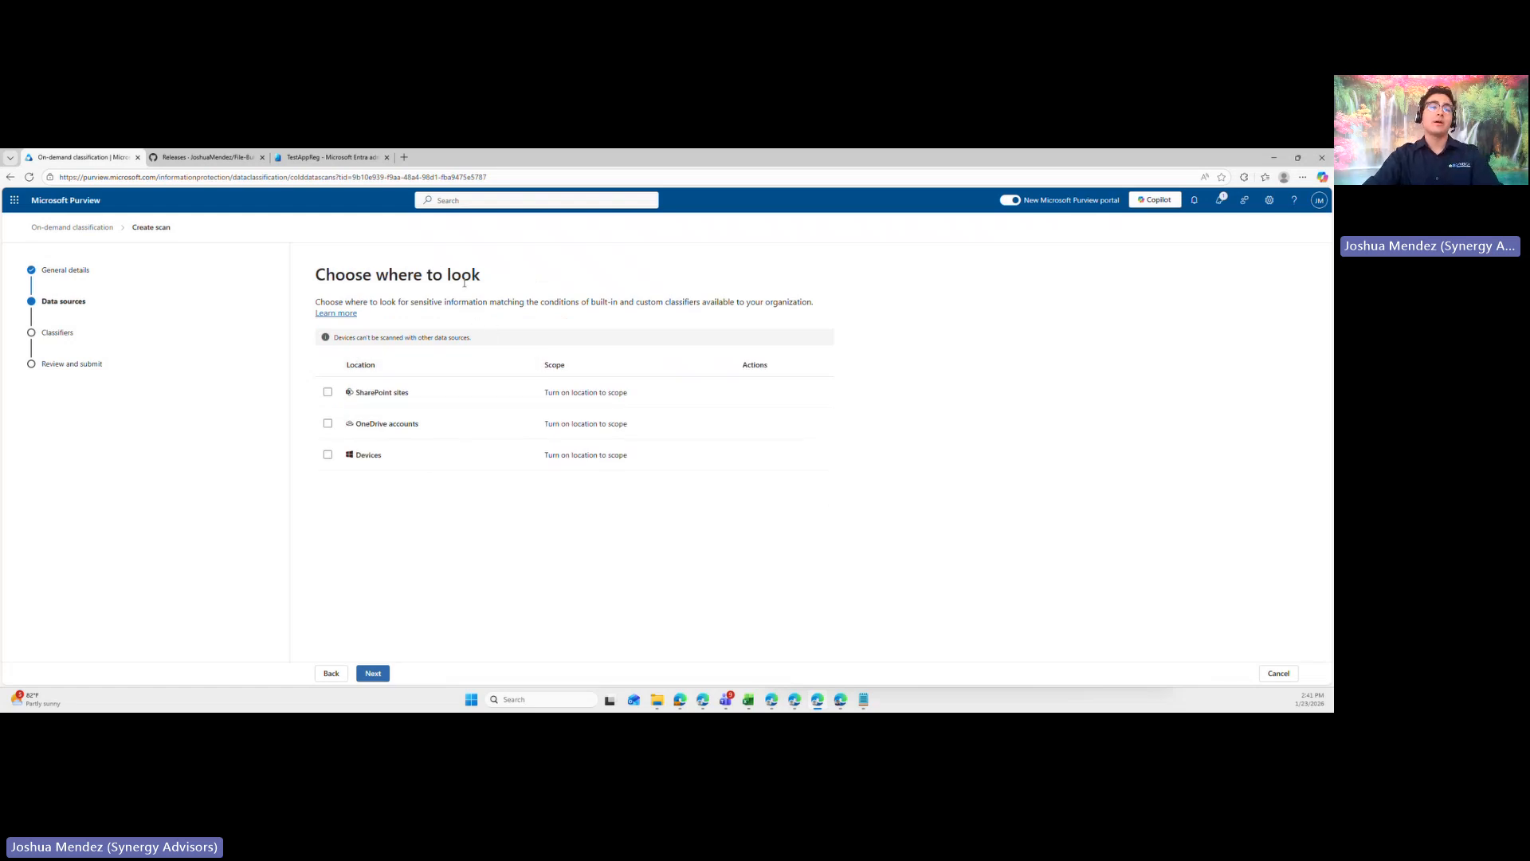
# - Choose OneDrive accounts and SharePoint sites as the locations to scan, leaving Devices unselected
pyautogui.click(382, 466)
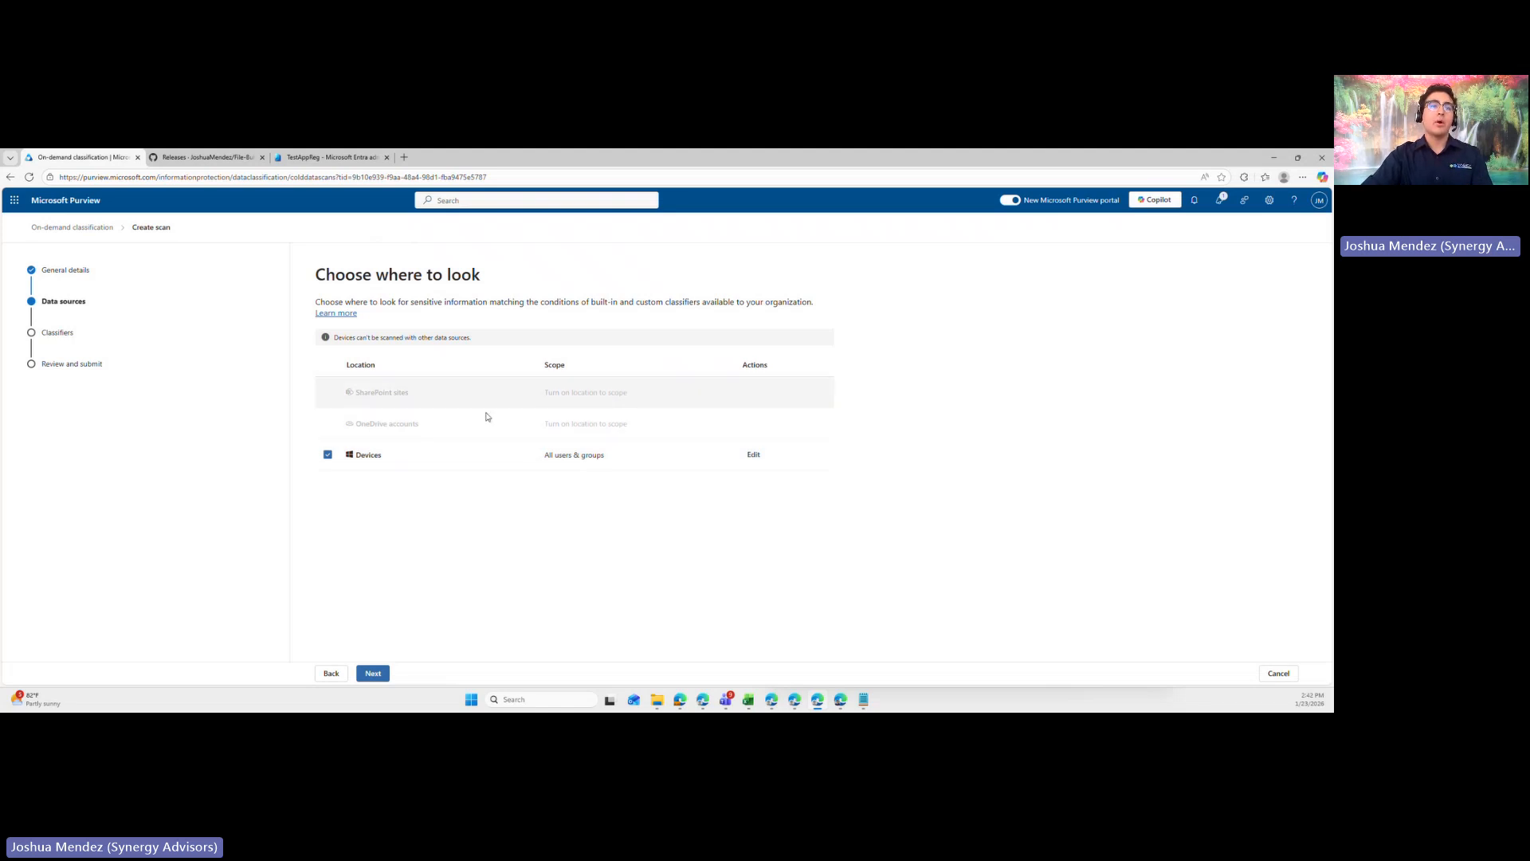
pyautogui.click(358, 460)
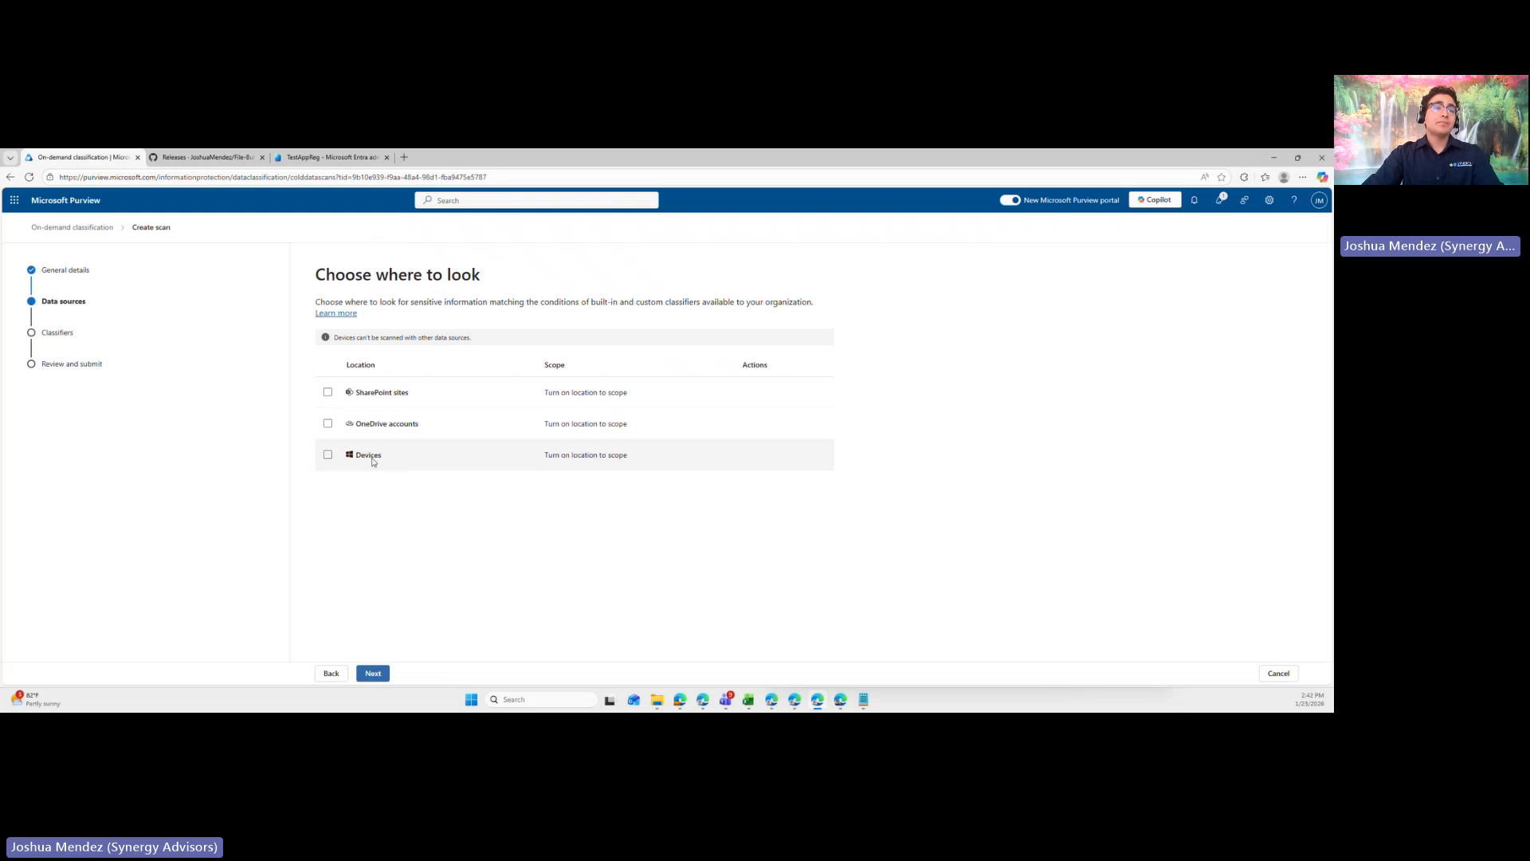
pyautogui.click(327, 423)
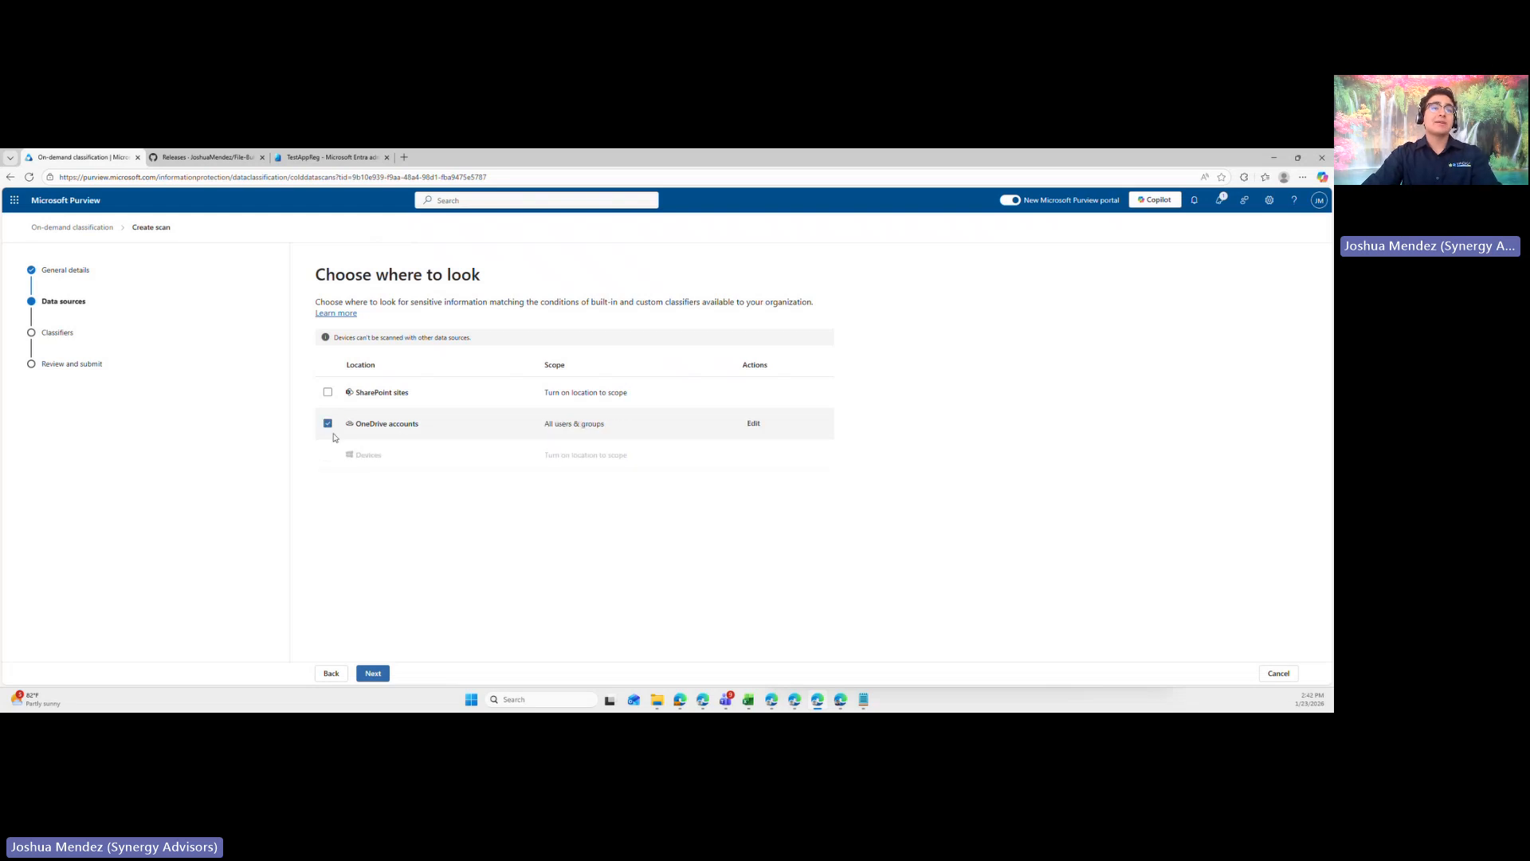
pyautogui.click(327, 392)
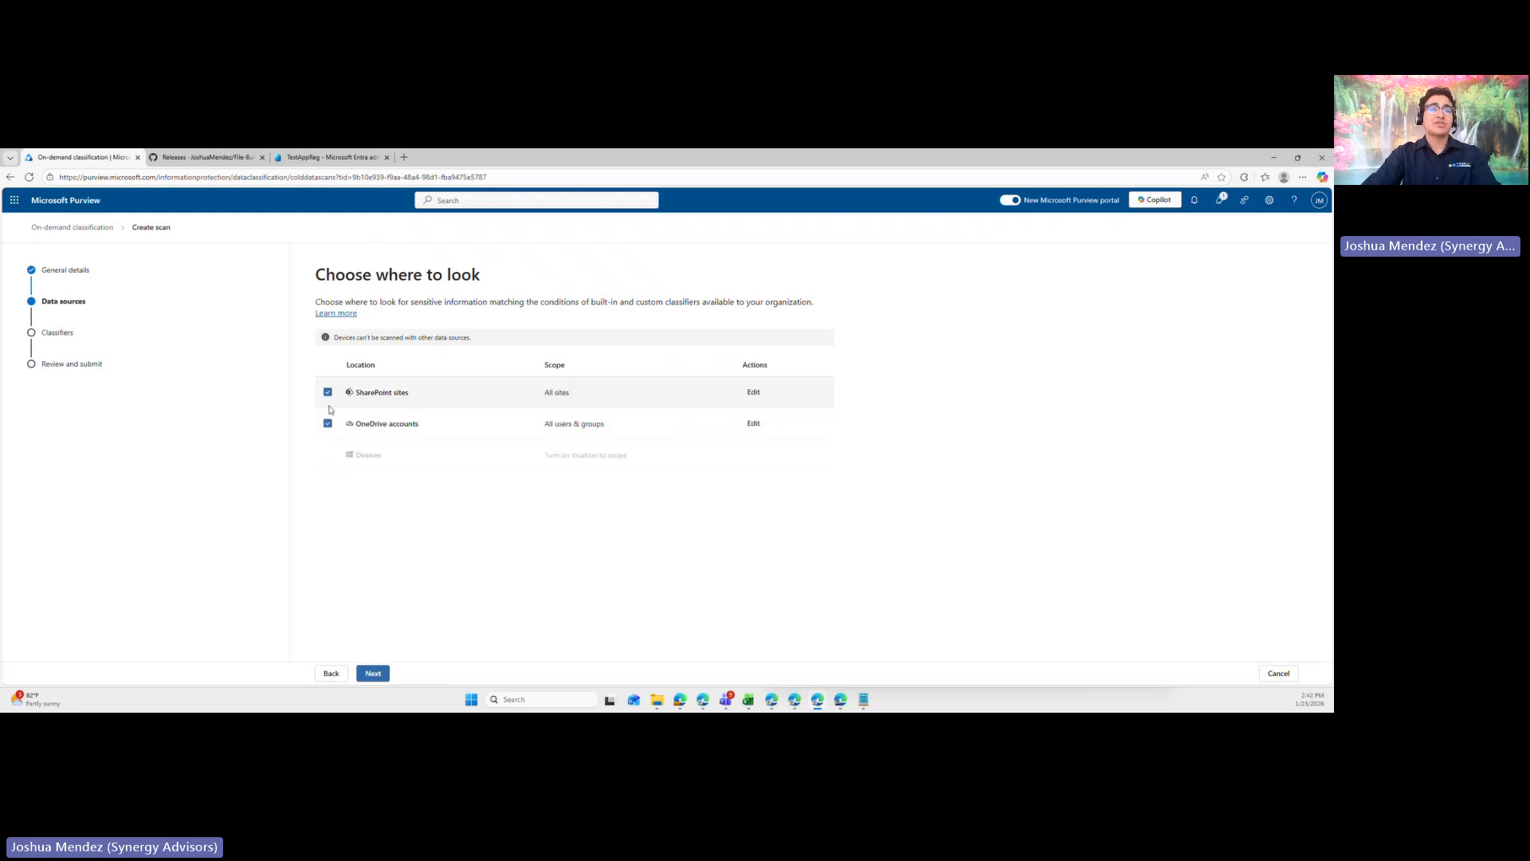
# - Review the exclude-sites and specific-sites scope options for SharePoint sites, and leave without saving
pyautogui.click(753, 394)
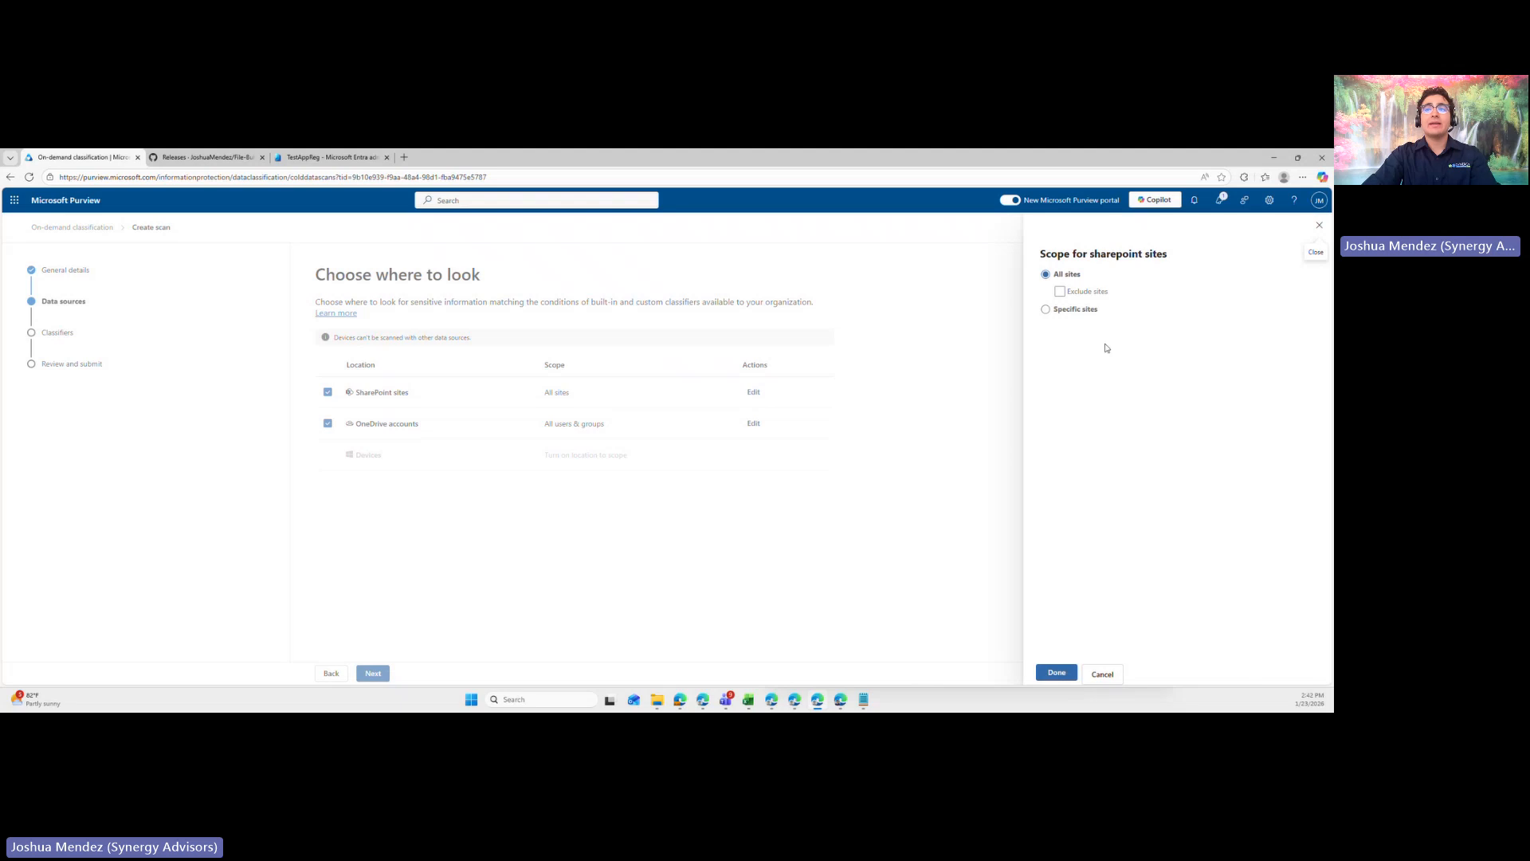
pyautogui.click(1091, 296)
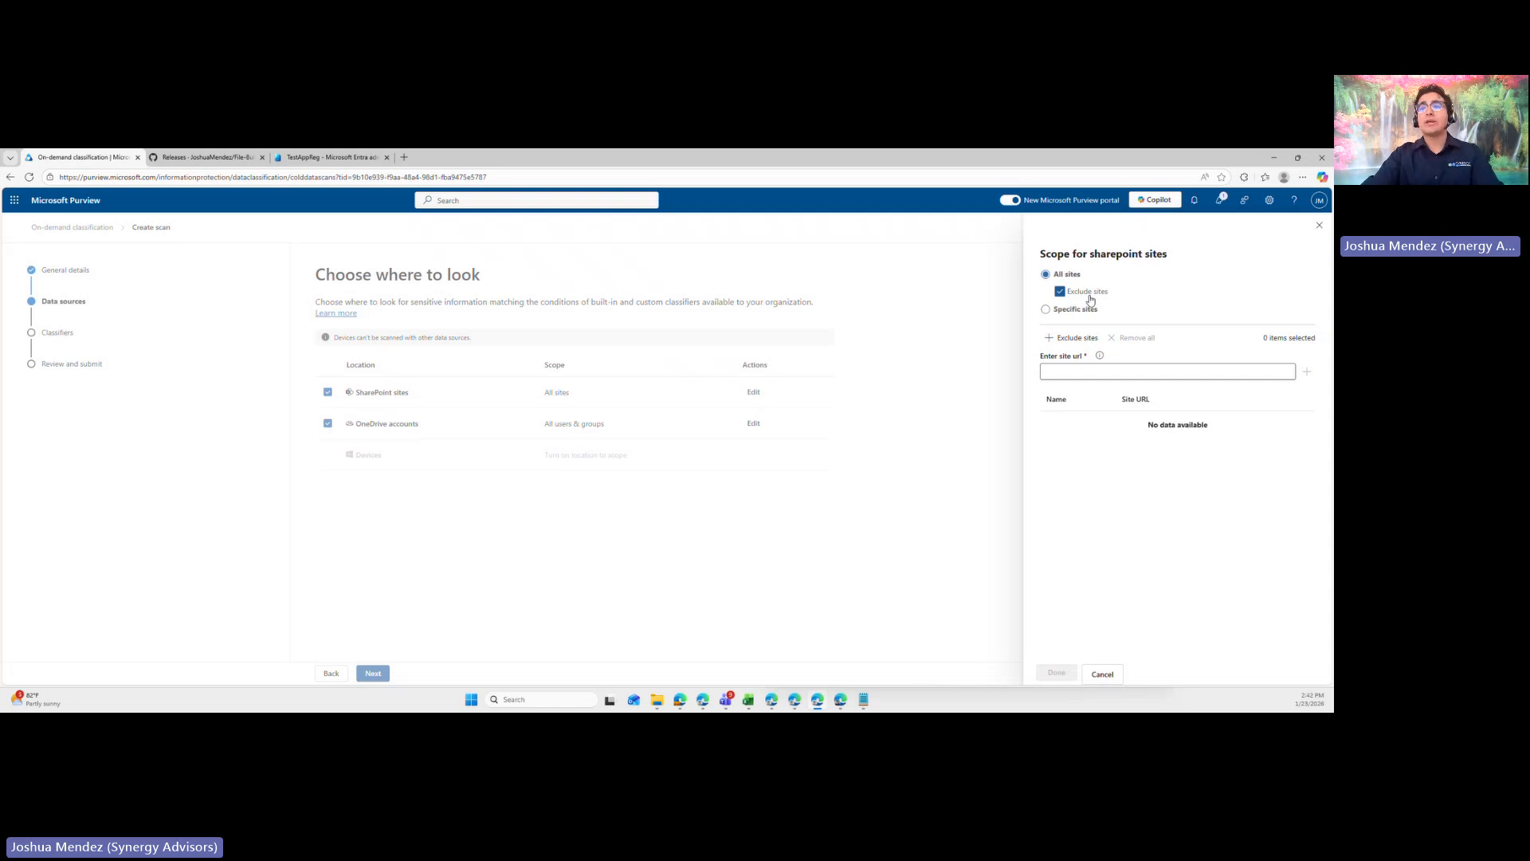
pyautogui.click(1090, 373)
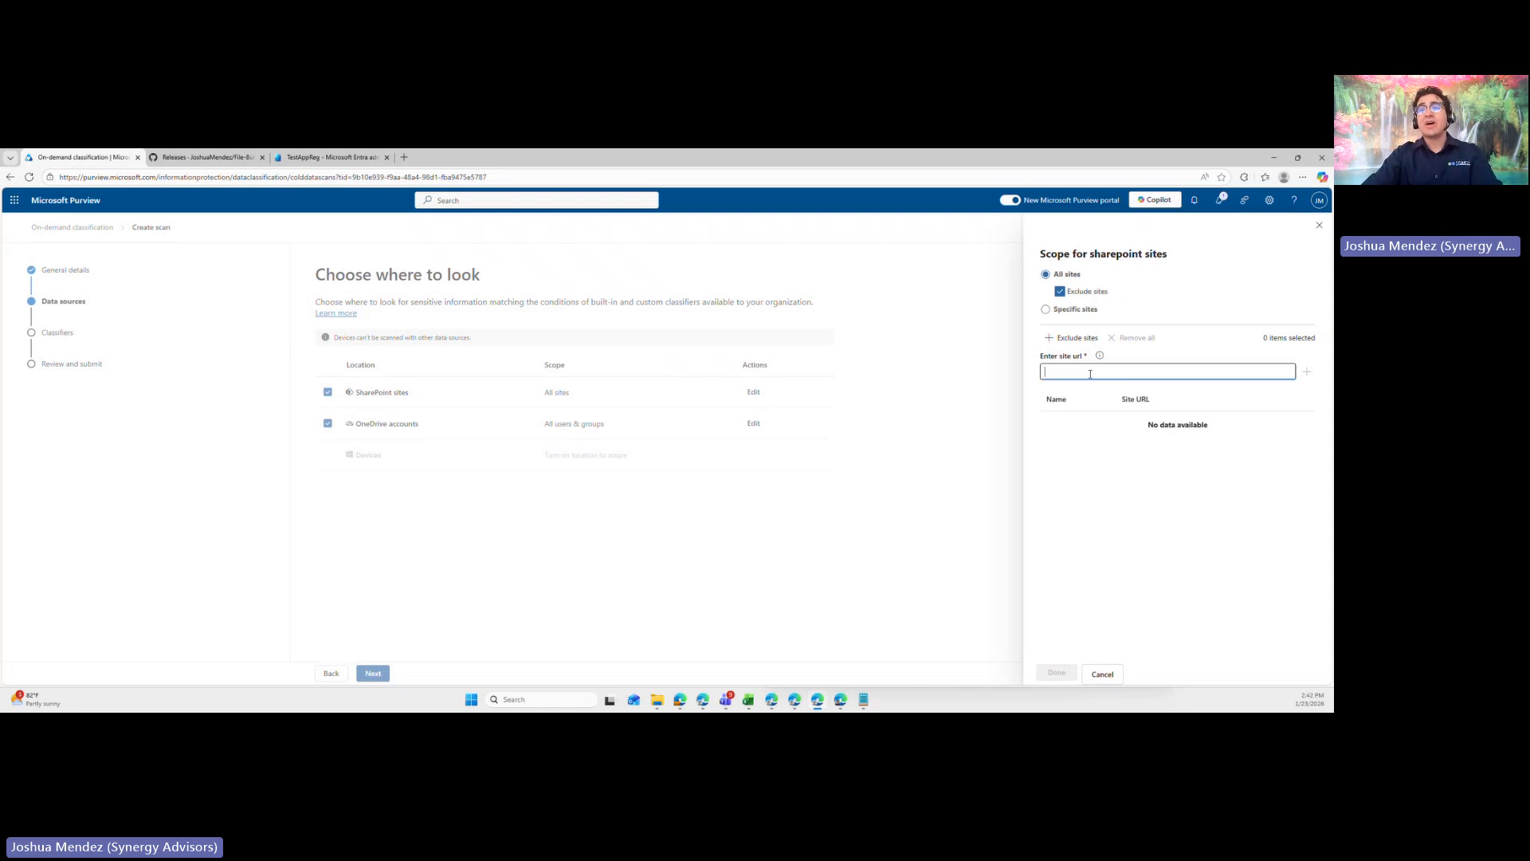
pyautogui.click(1075, 310)
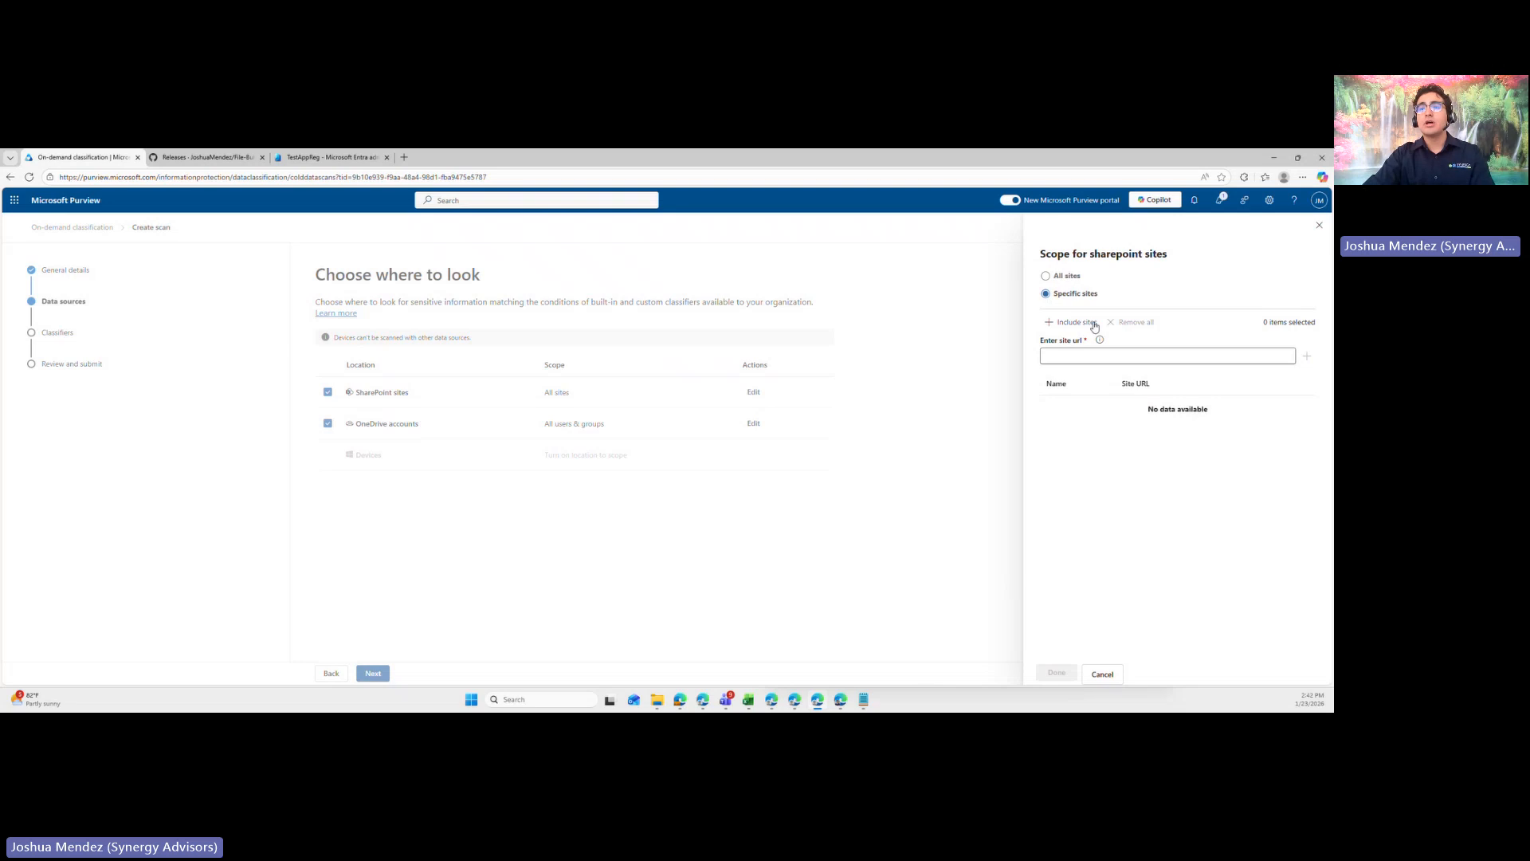
pyautogui.click(1102, 674)
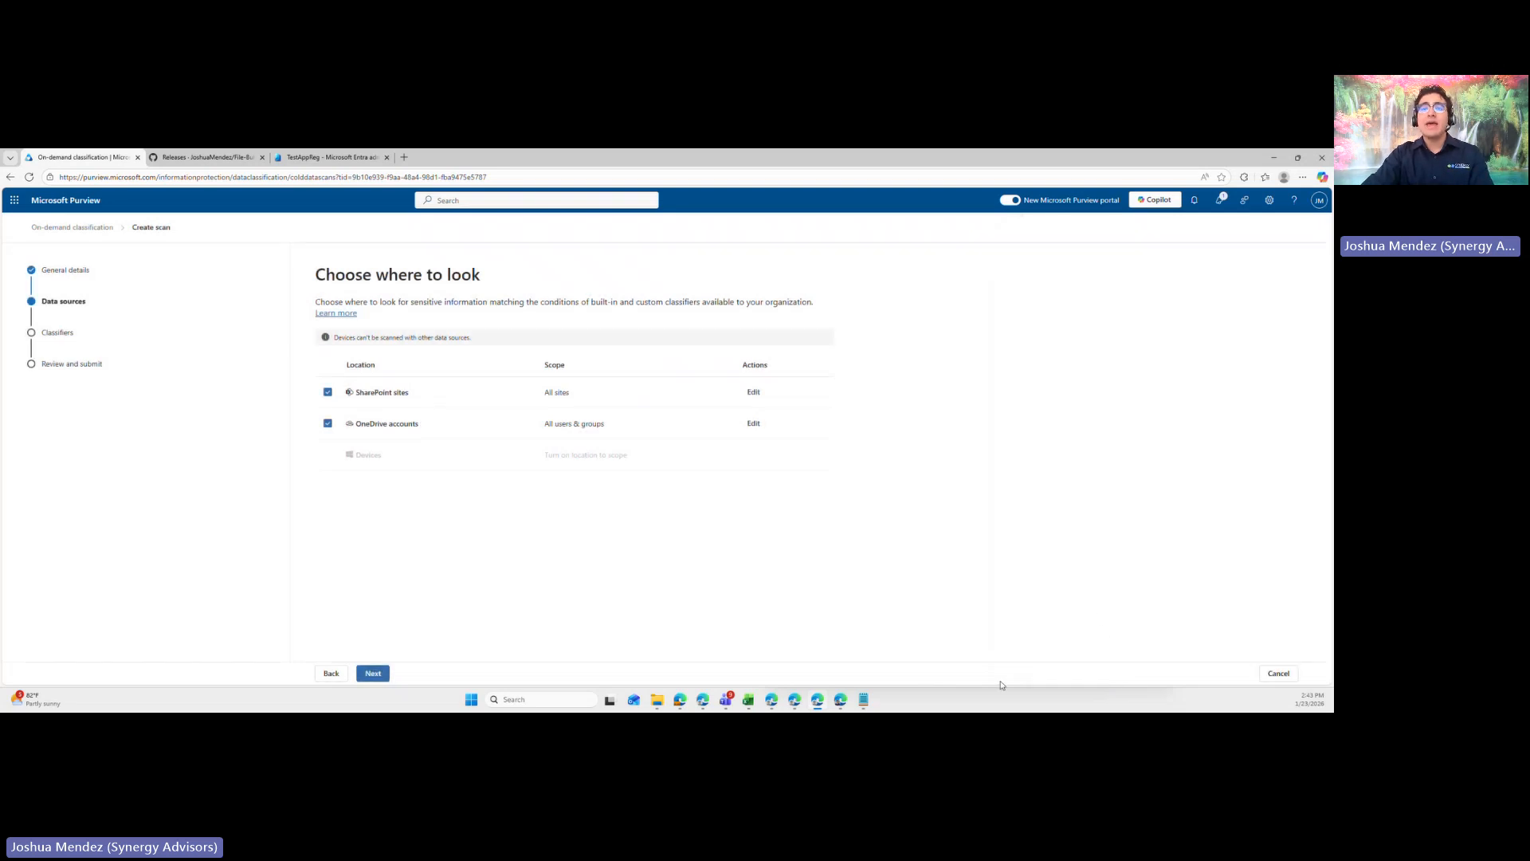
# - Review the exclusion and specific users and groups scope options for OneDrive accounts, and leave without saving
pyautogui.click(757, 427)
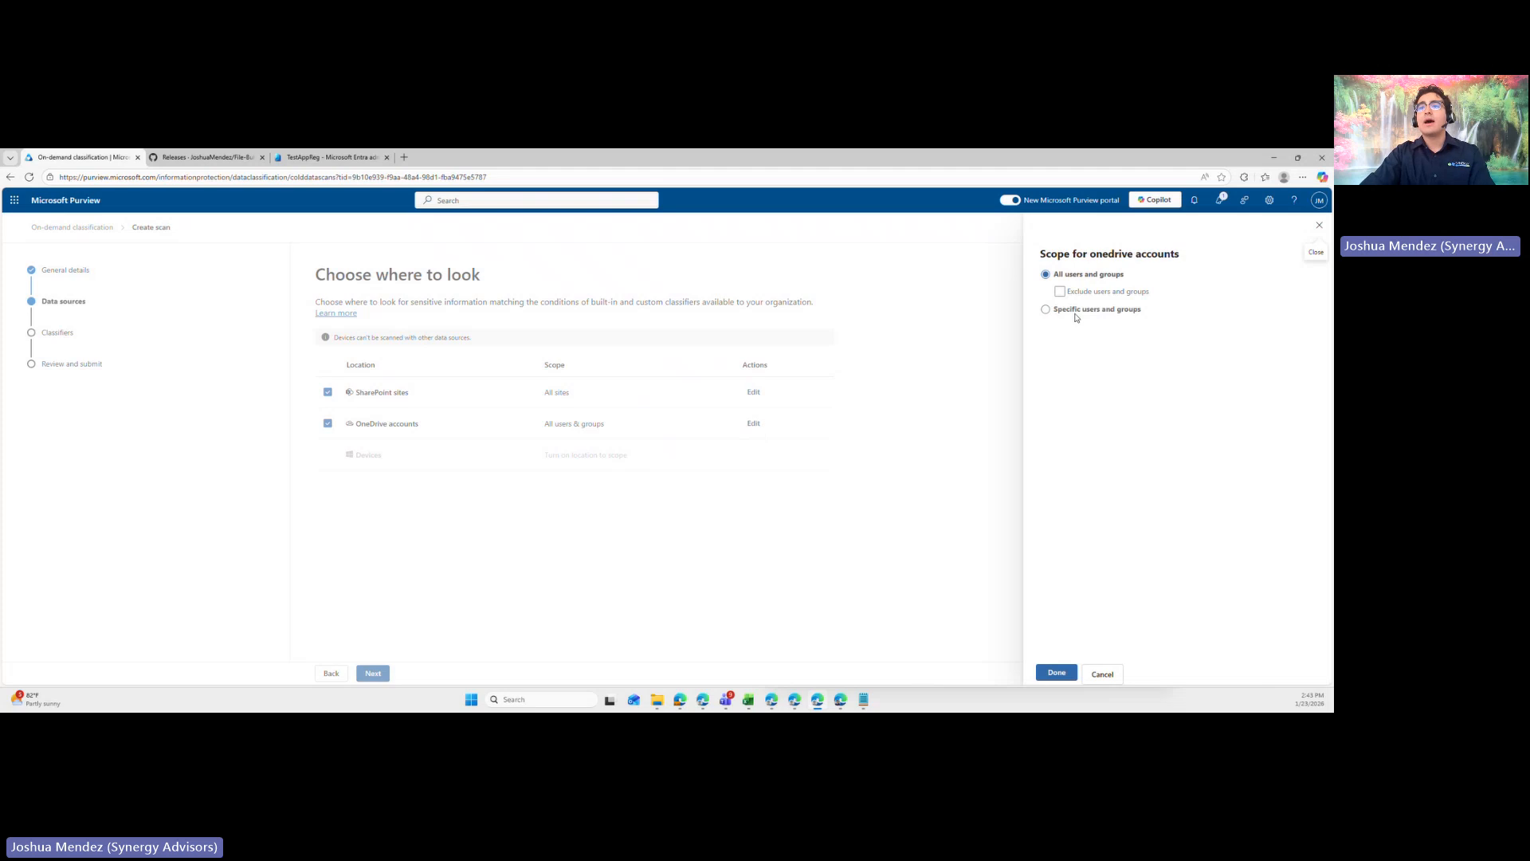
pyautogui.click(1122, 291)
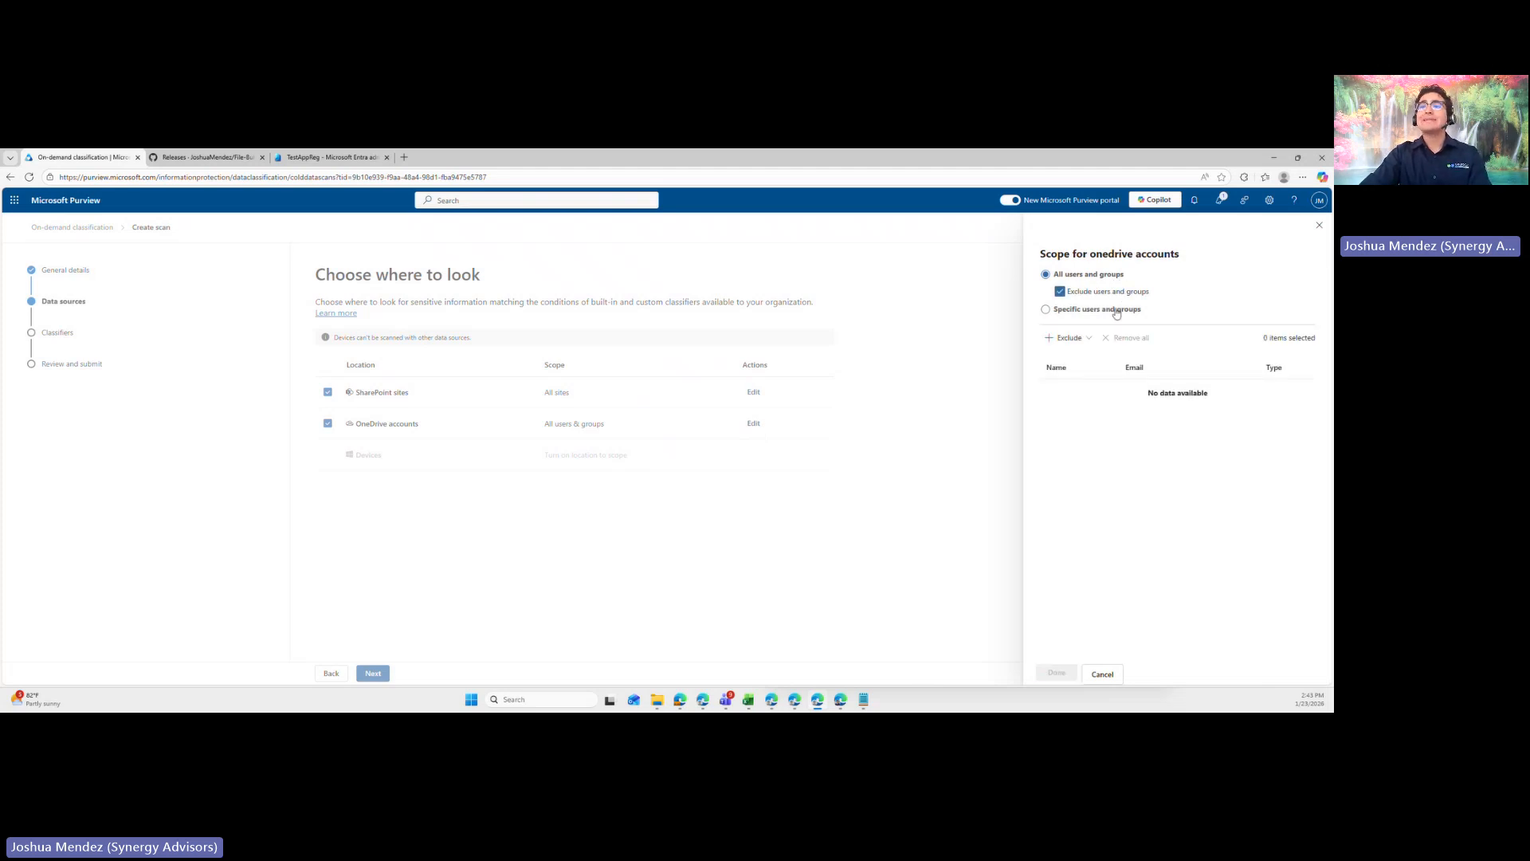
pyautogui.click(1127, 309)
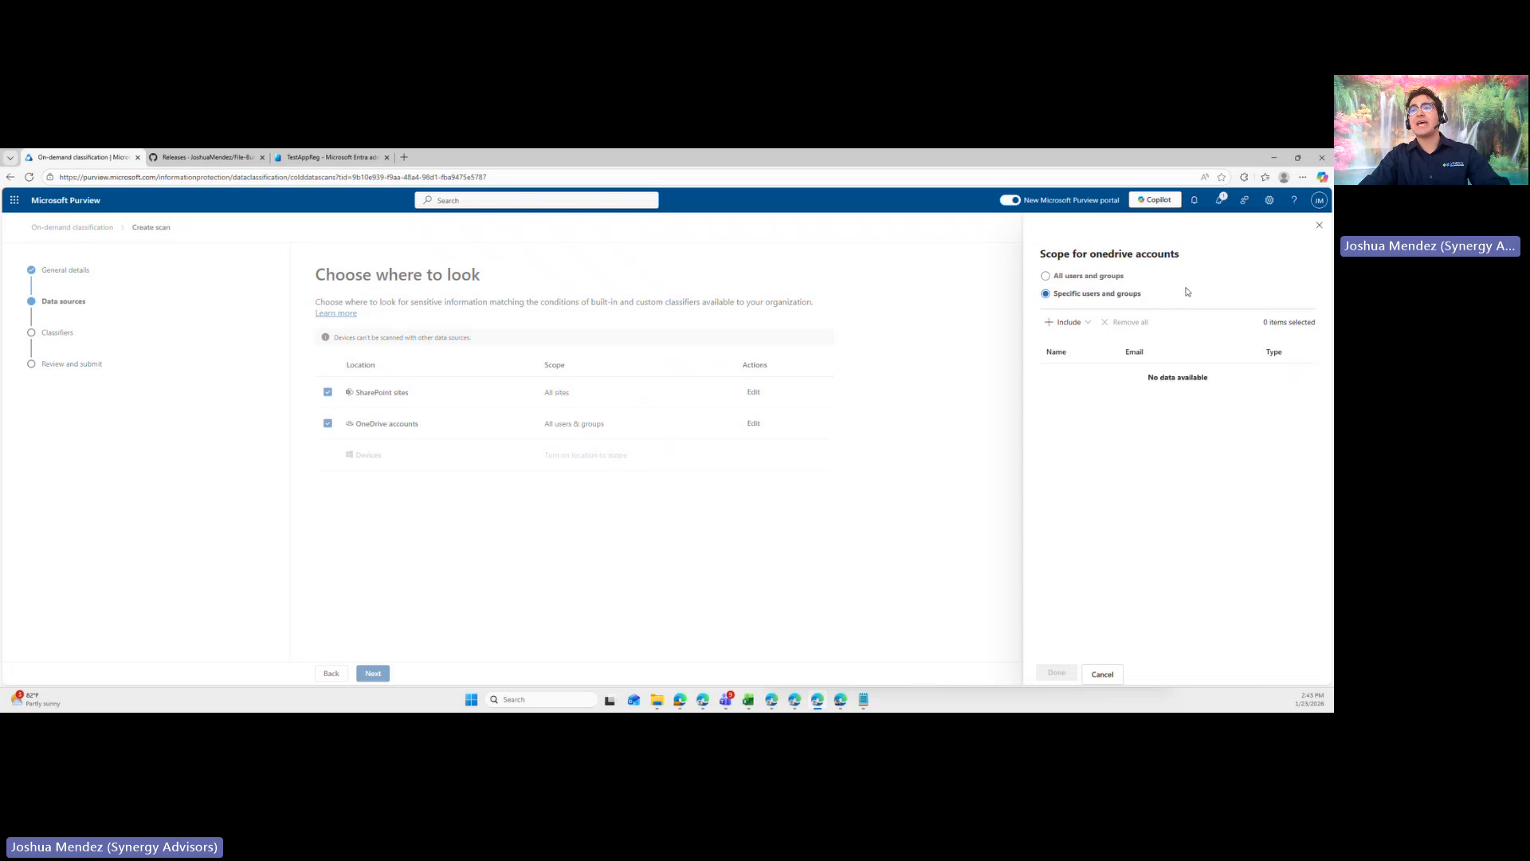
pyautogui.click(1318, 227)
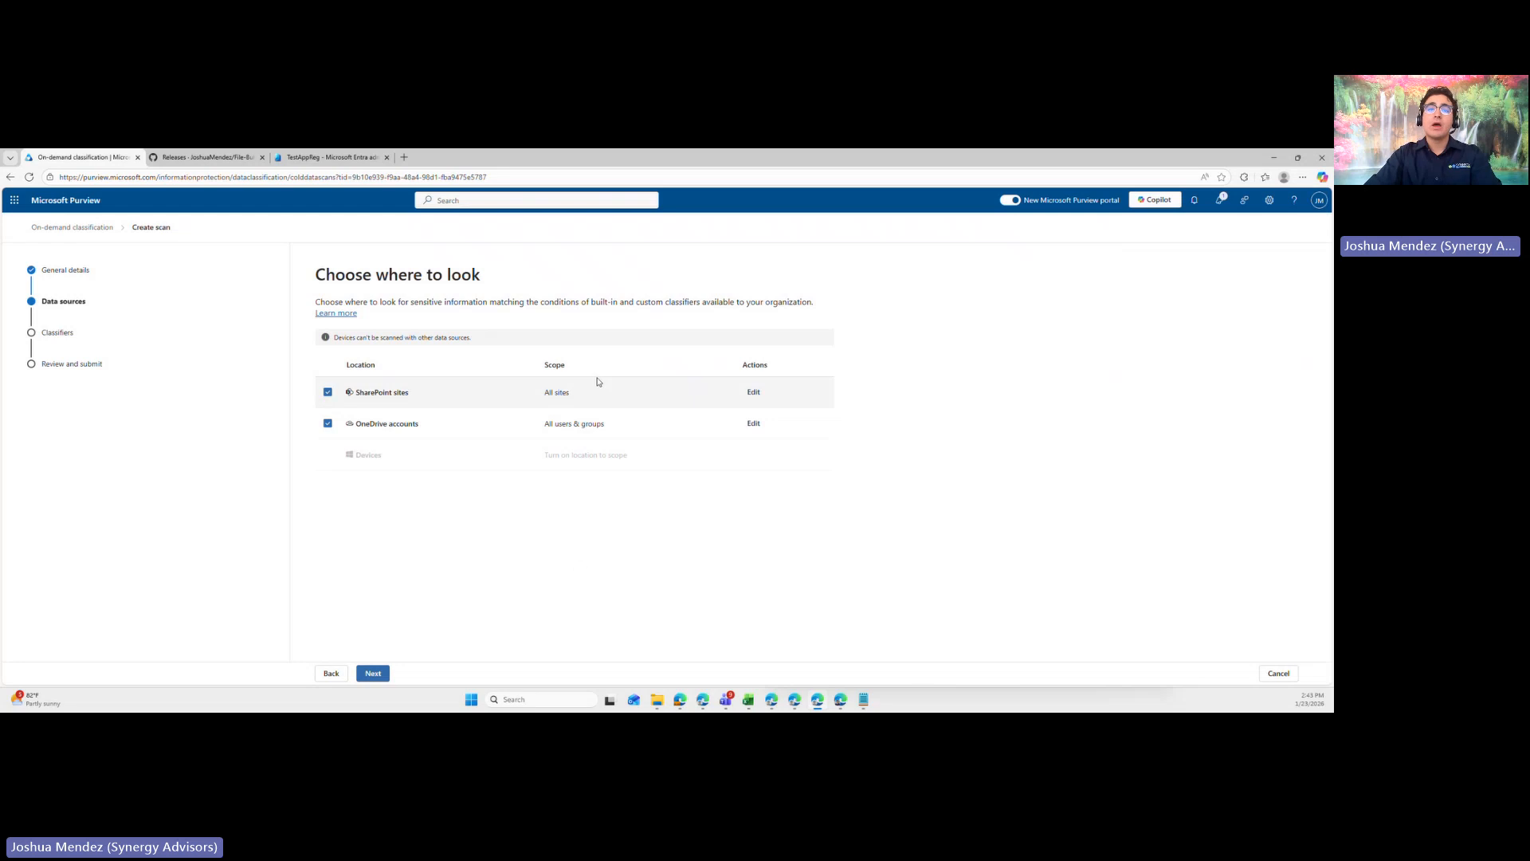
# - Accept the chosen data sources and continue to the scan's classifier review
pyautogui.click(381, 679)
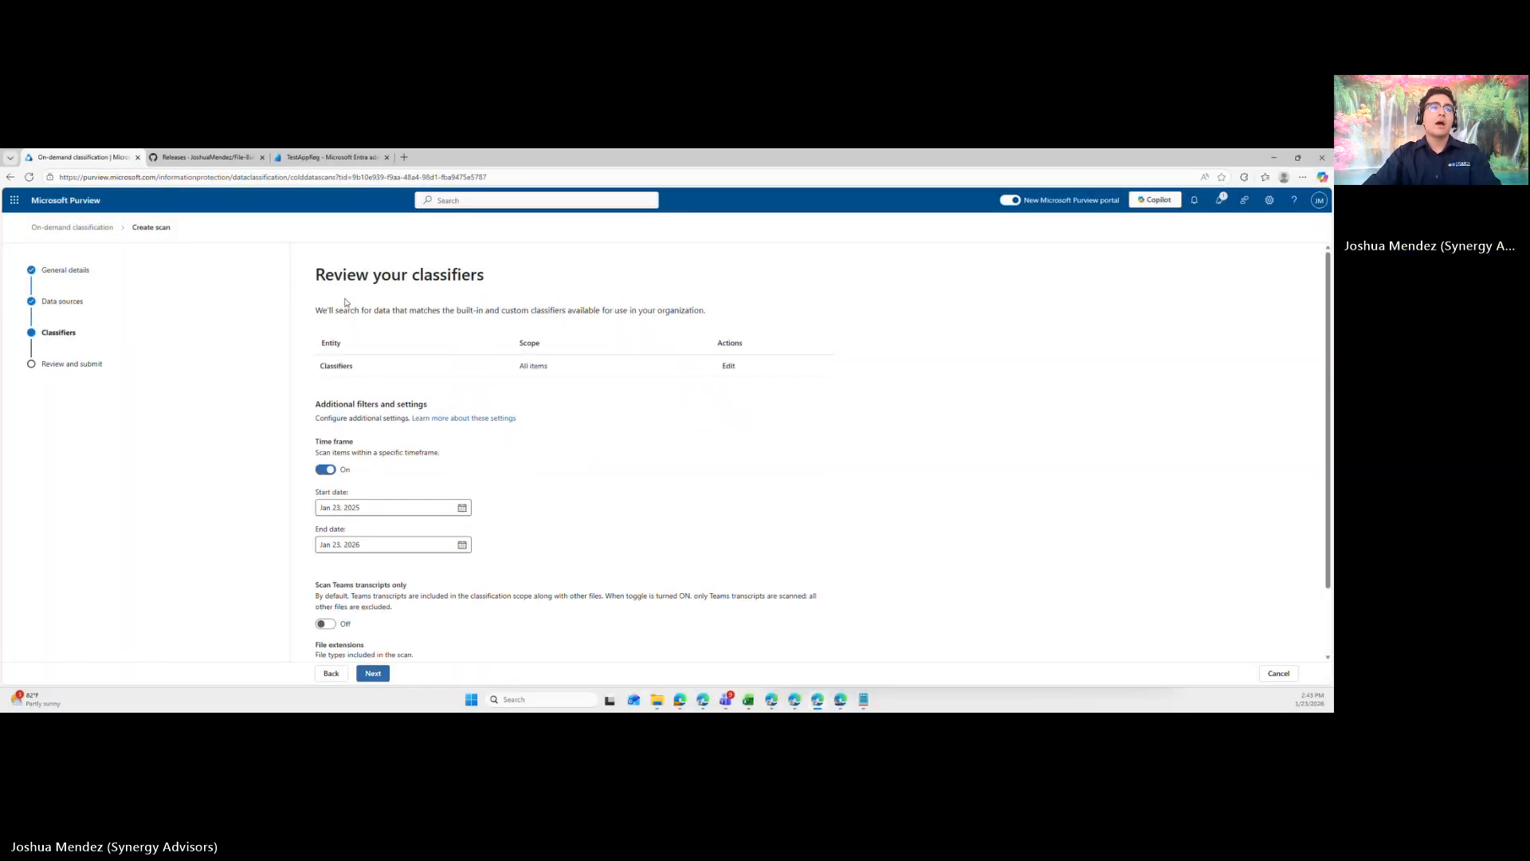
pyautogui.moveTo(326, 276); pyautogui.dragTo(506, 282)
pyautogui.click(543, 303)
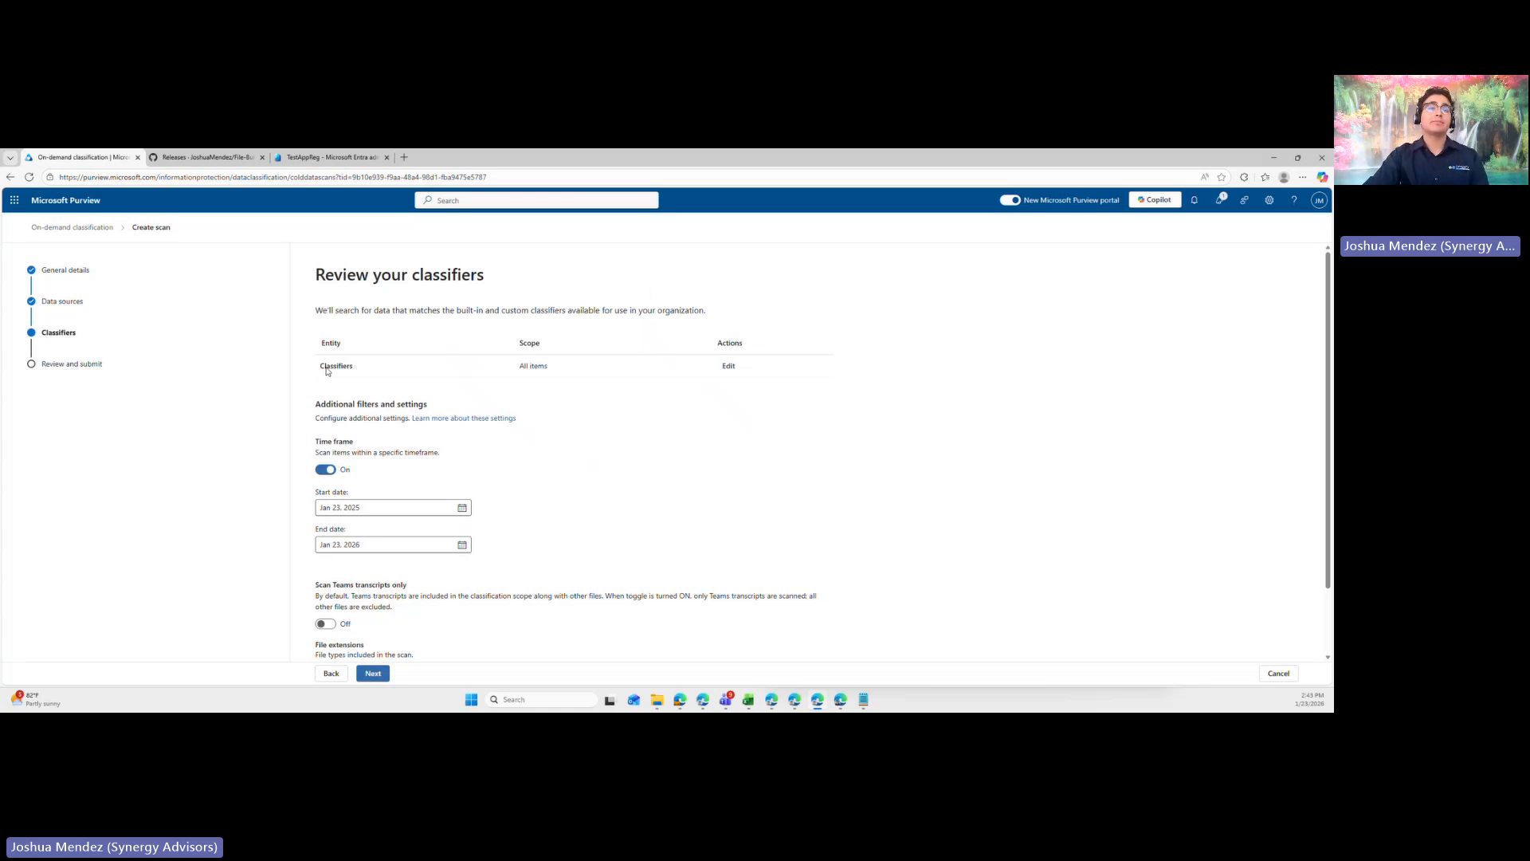
# - Limit the classifier scope to specific classifiers, include only Credit Card Number found by searching for Credit, and save the scope
pyautogui.click(727, 366)
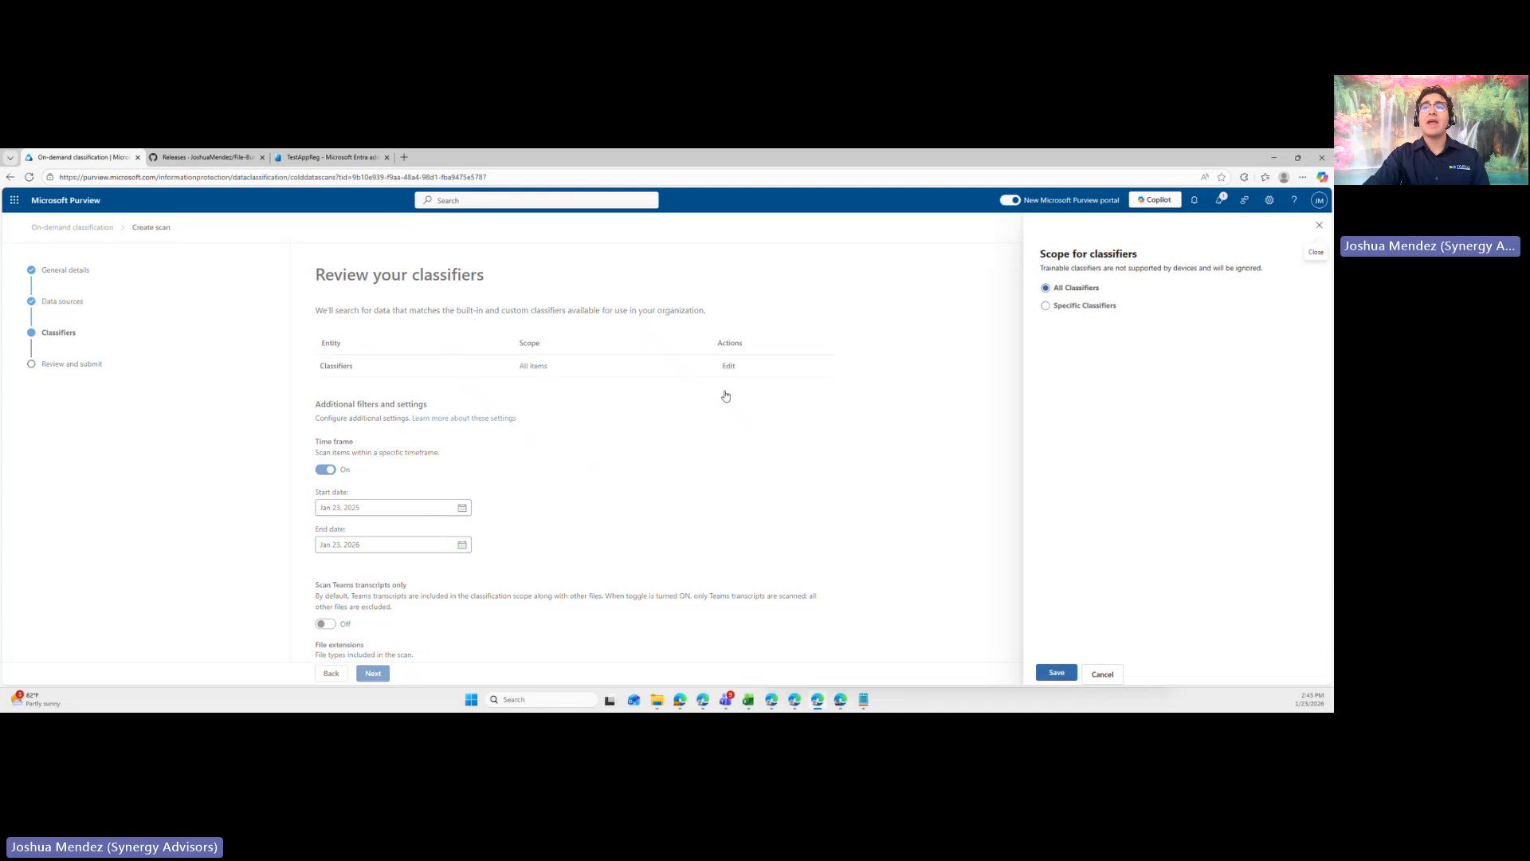
pyautogui.click(1086, 306)
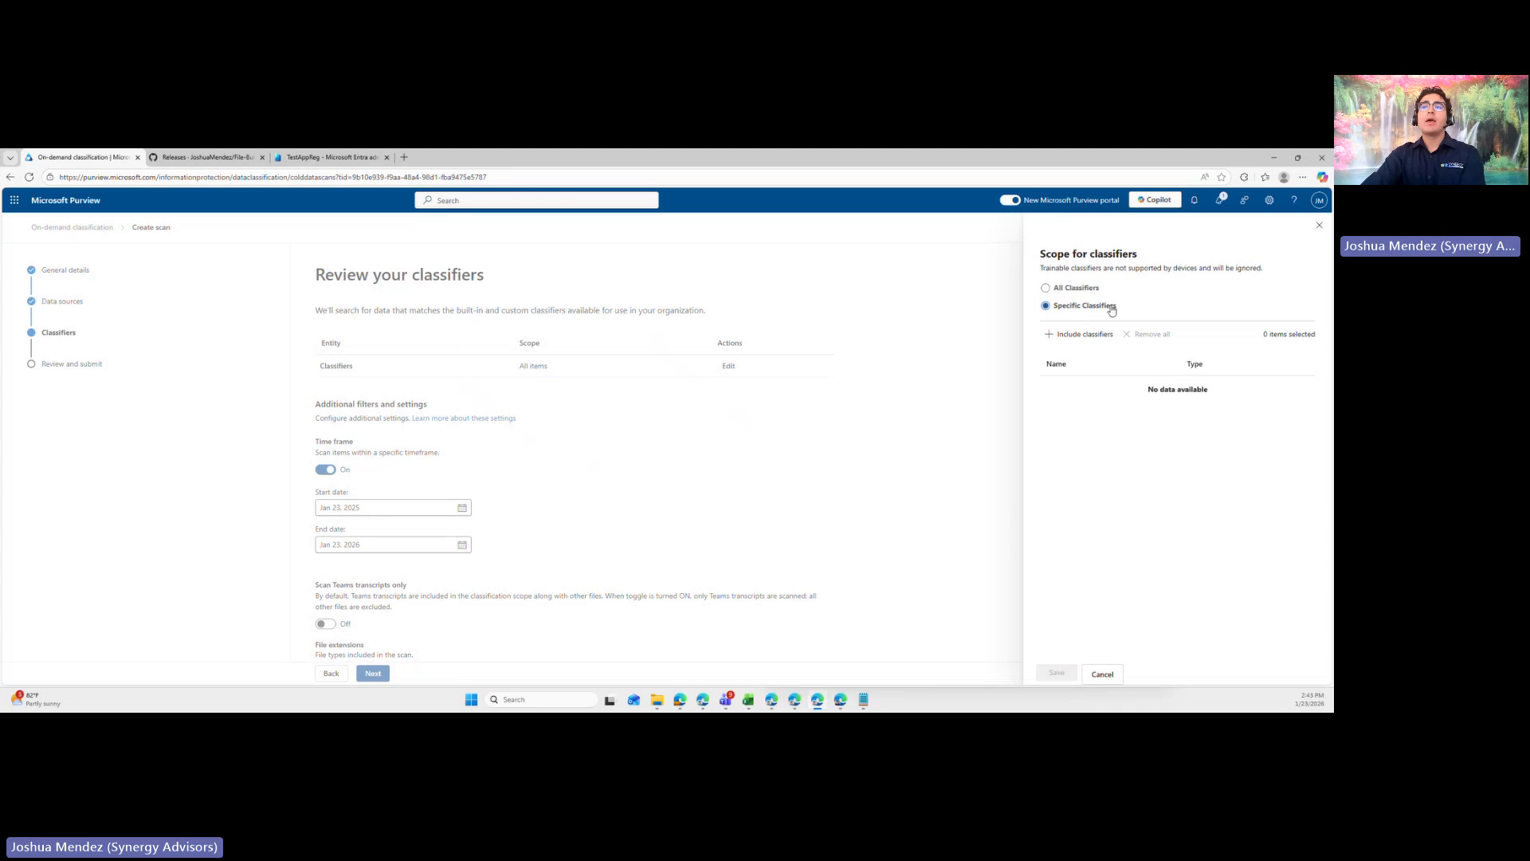
pyautogui.click(1093, 335)
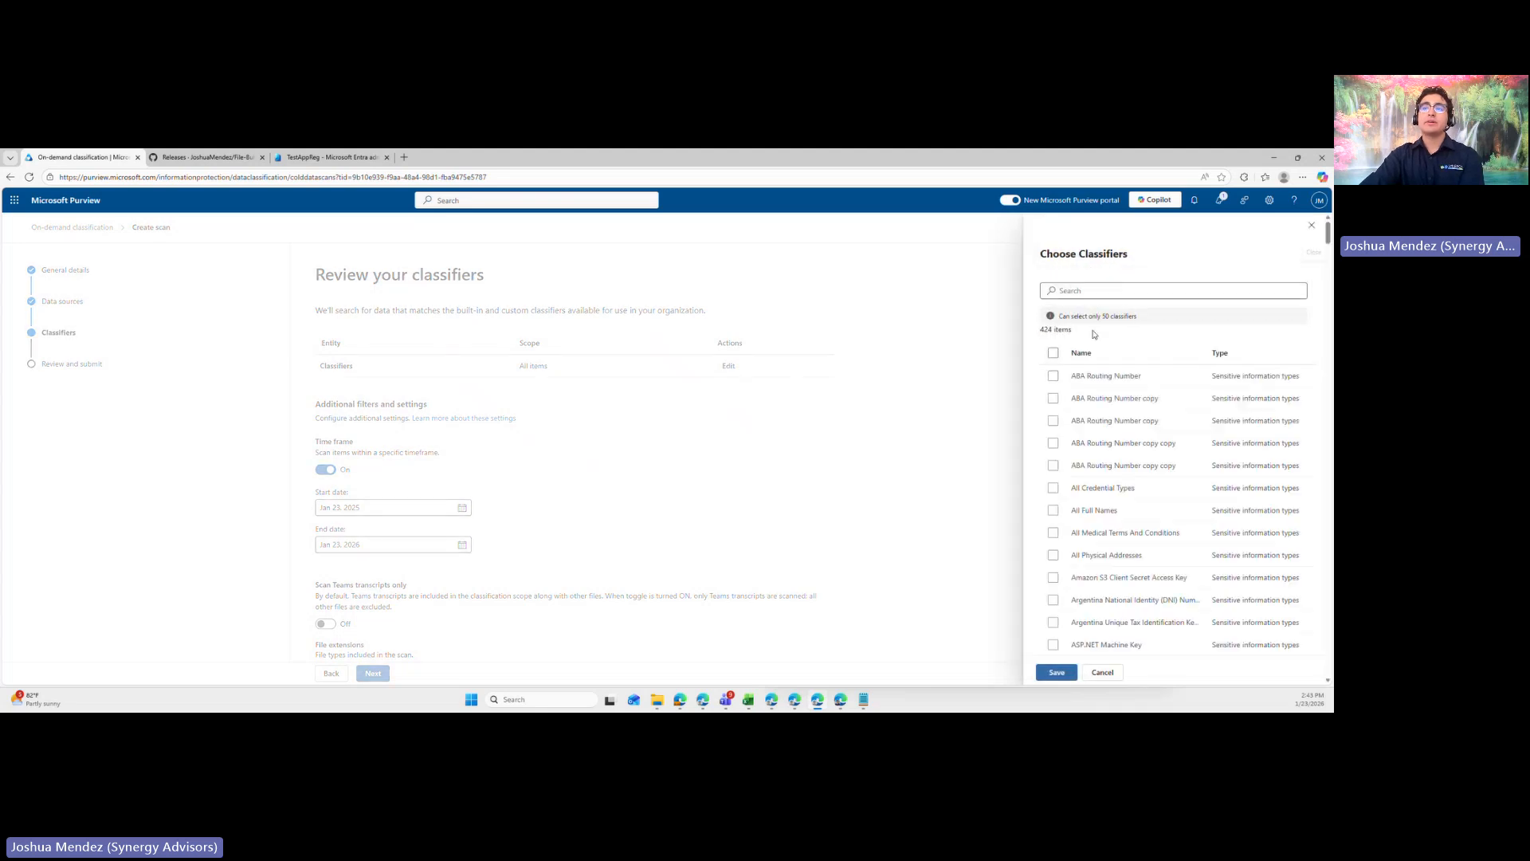
pyautogui.click(1080, 292)
pyautogui.write('Credit')
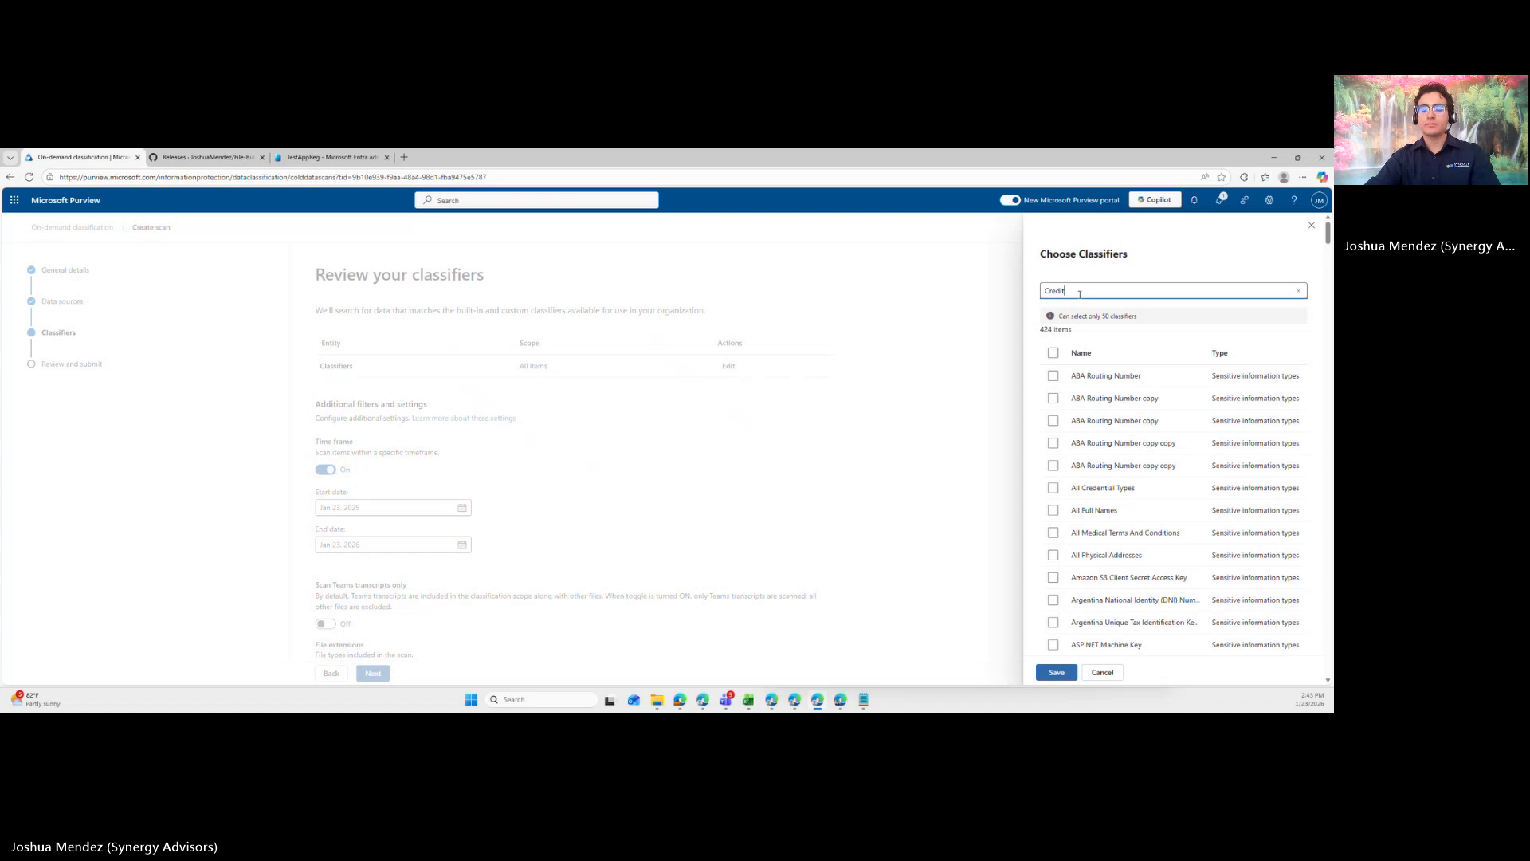
pyautogui.press('Return')
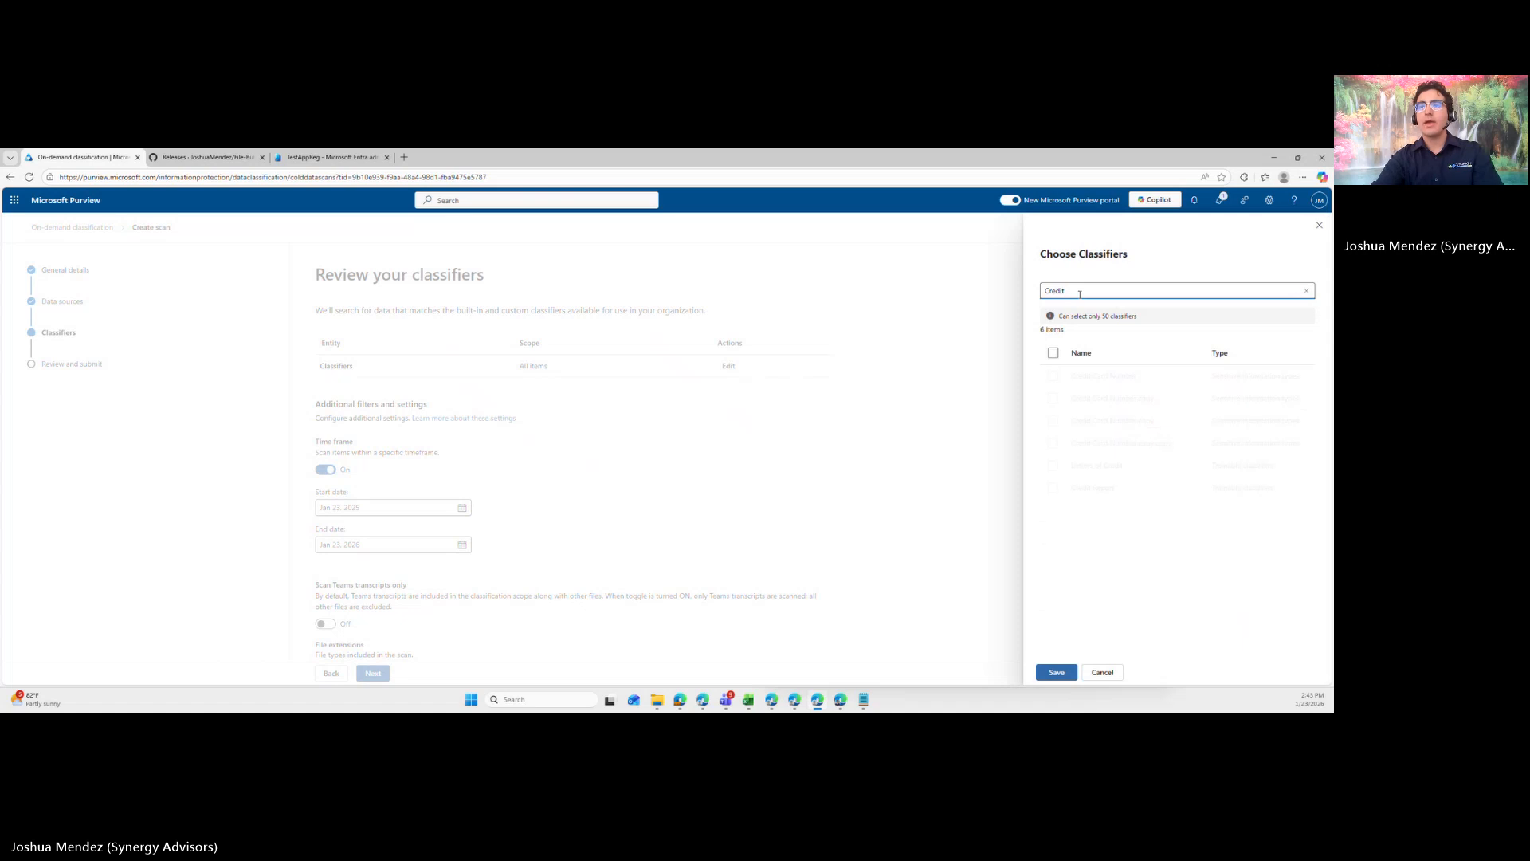
pyautogui.click(1052, 376)
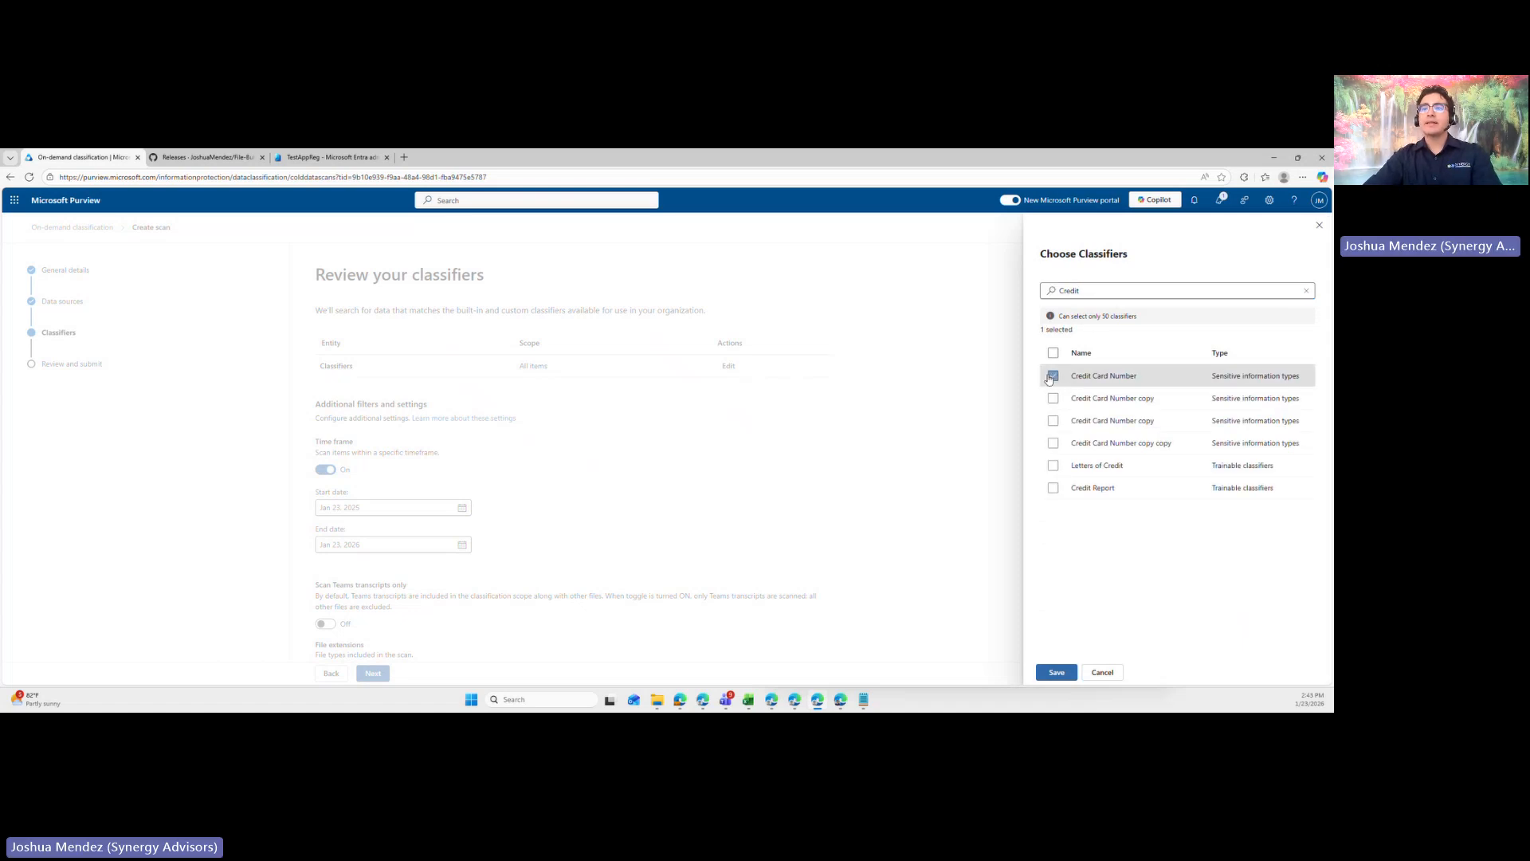
pyautogui.click(1055, 672)
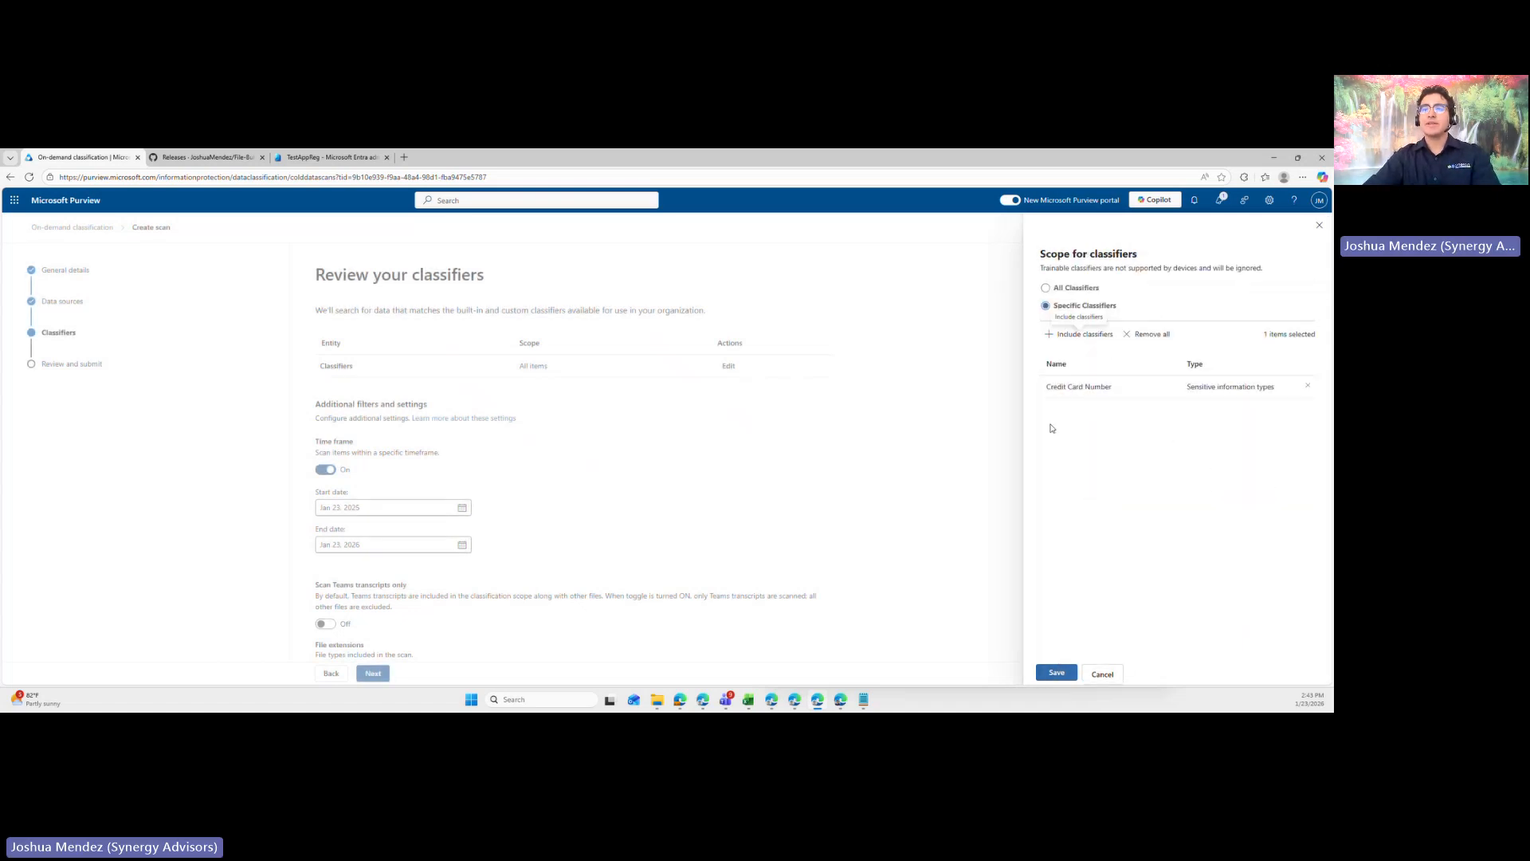
pyautogui.click(1055, 673)
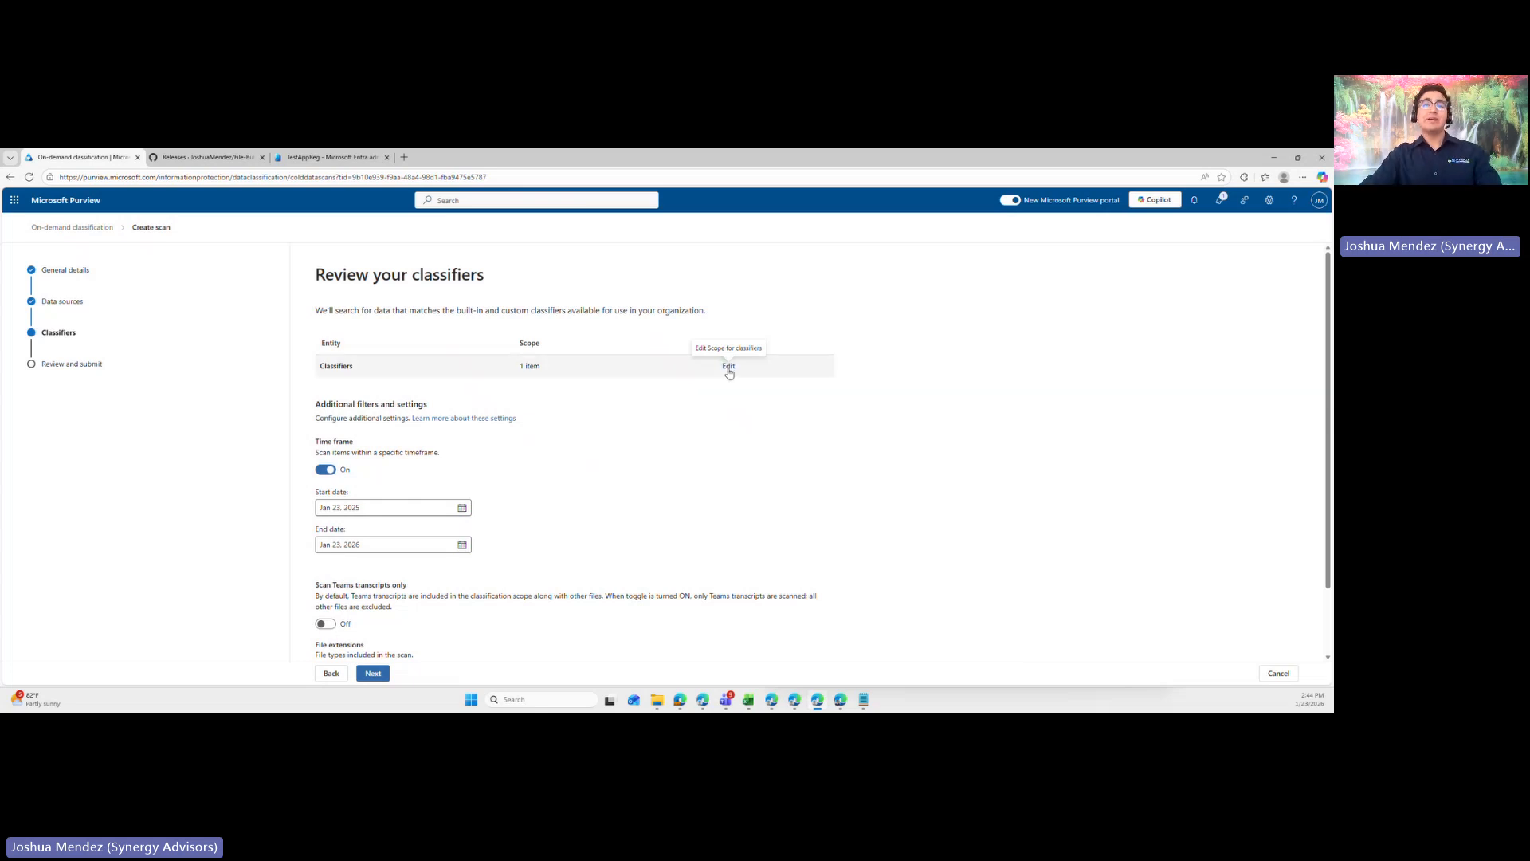
# - Remove all specific classifiers from the scope, choose All Classifiers instead, and save the scope
pyautogui.click(727, 366)
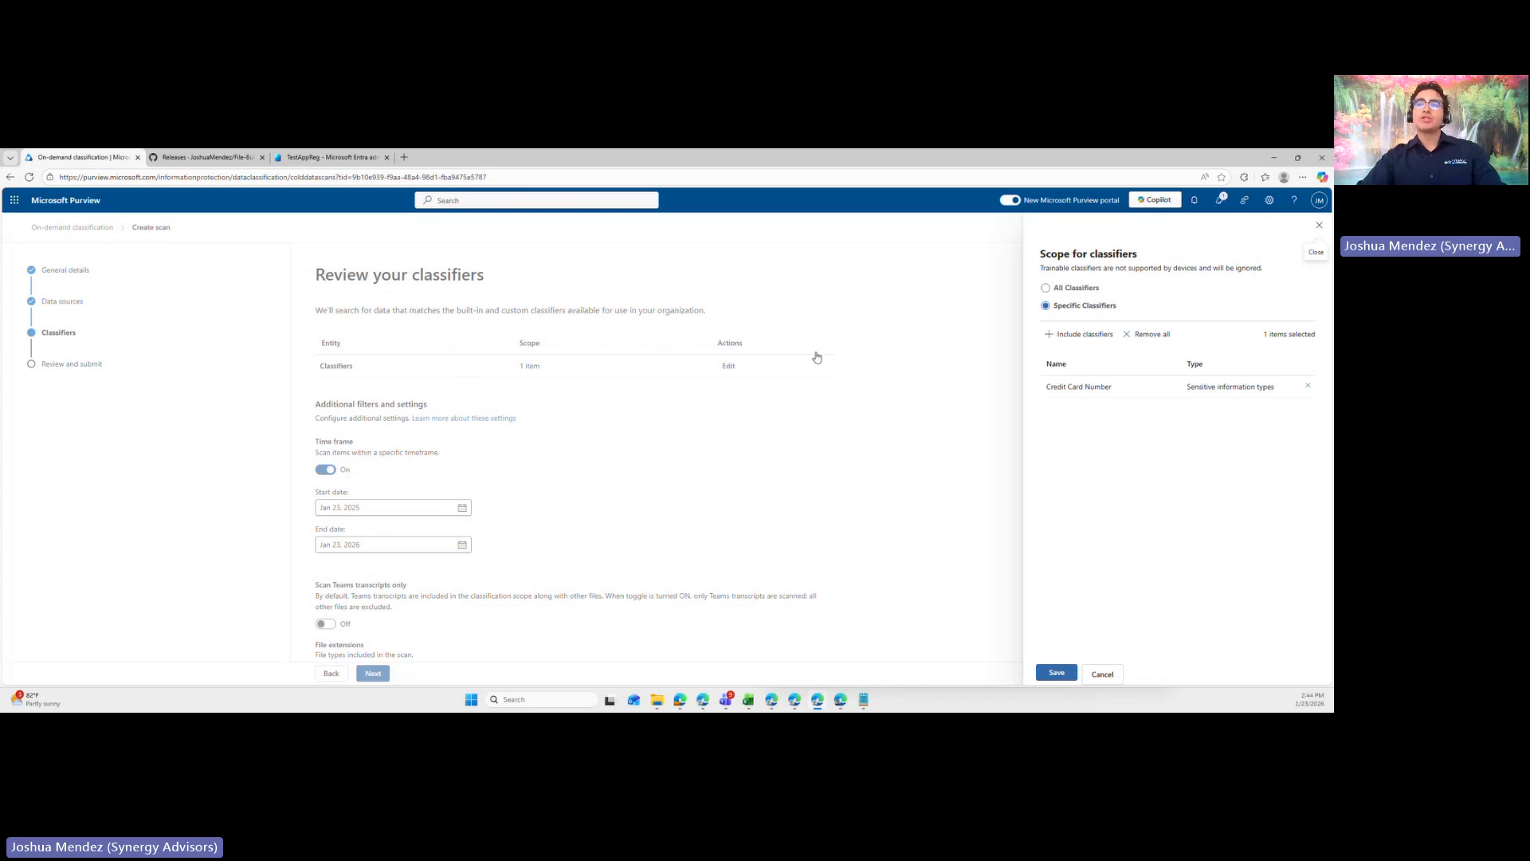
pyautogui.click(1094, 289)
pyautogui.click(1094, 308)
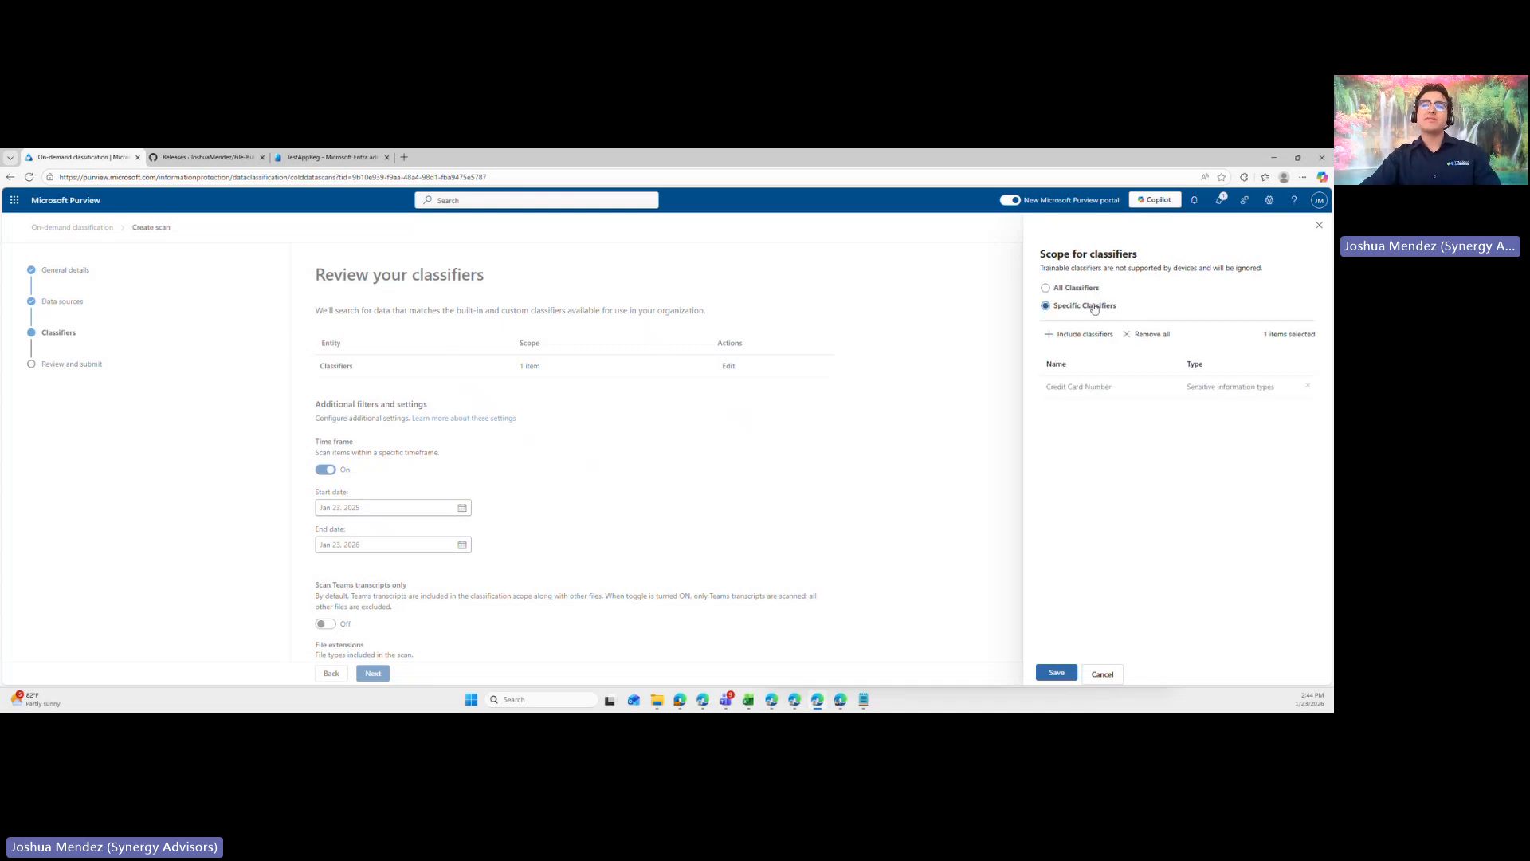
pyautogui.click(1155, 336)
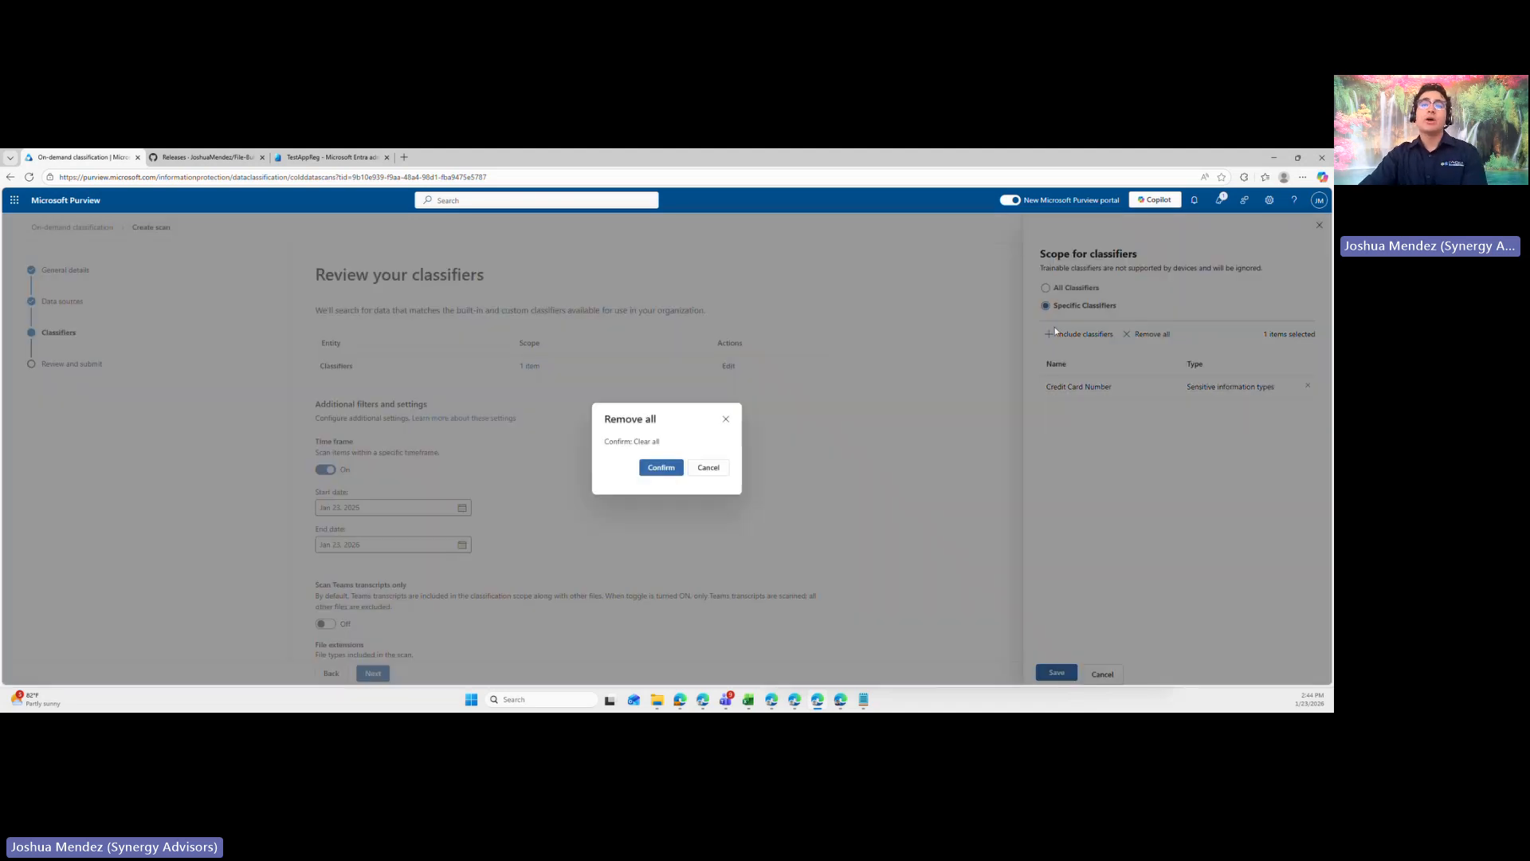
pyautogui.click(657, 475)
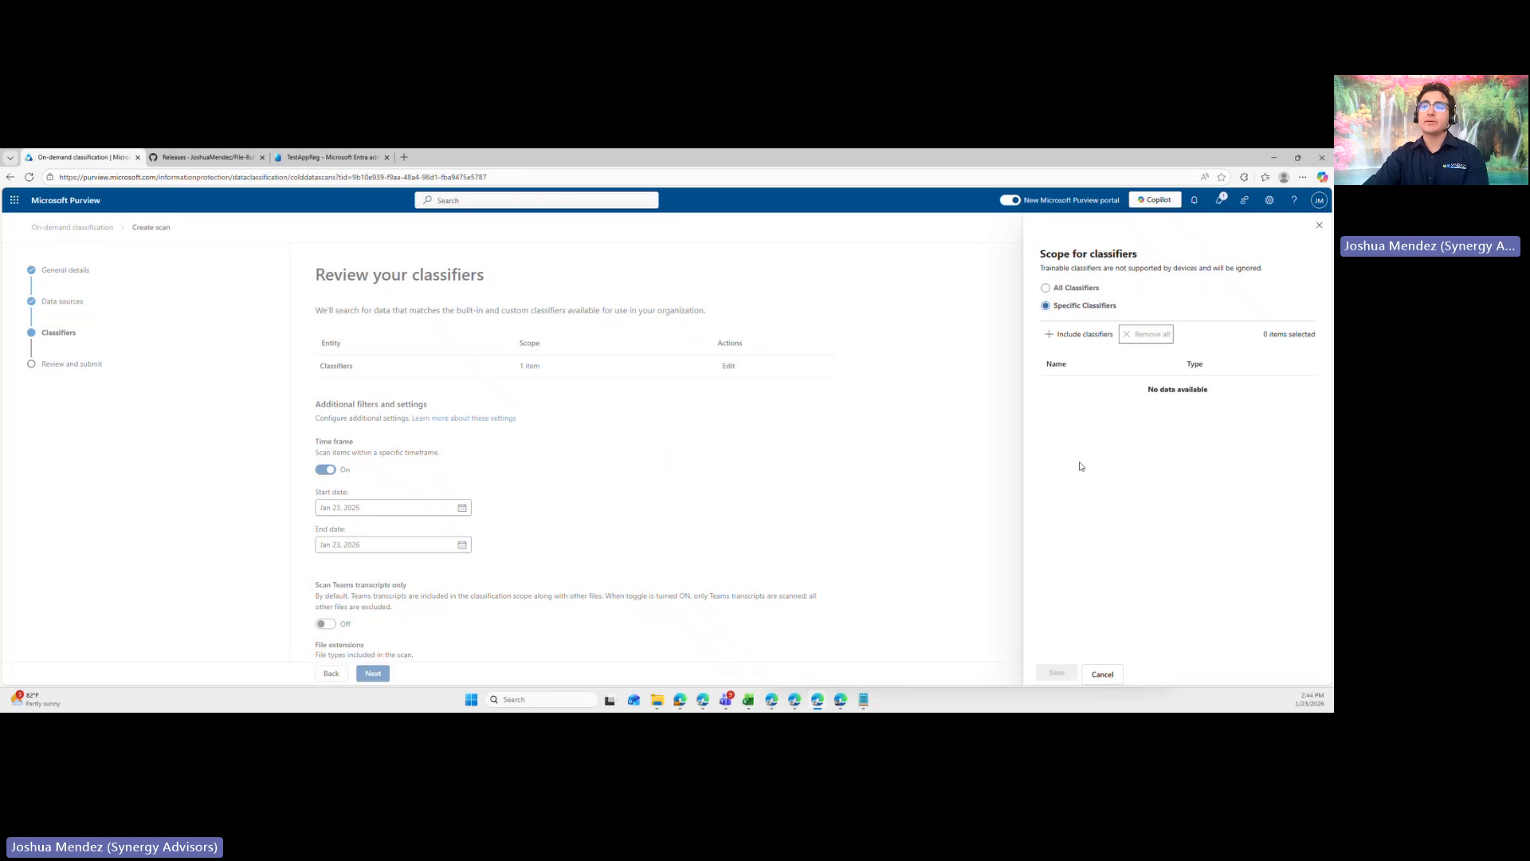
pyautogui.click(1067, 289)
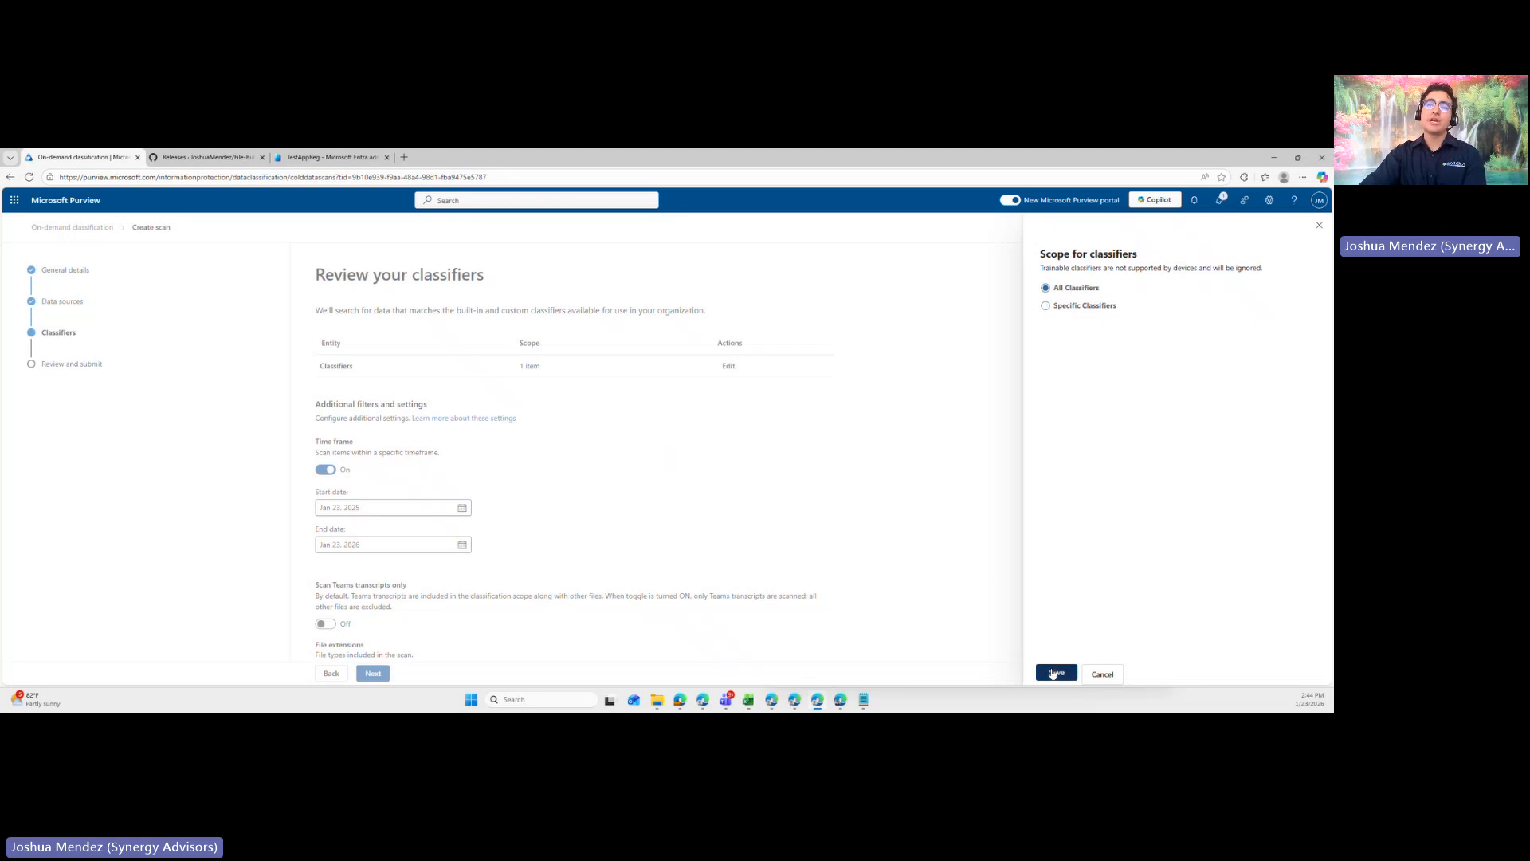
pyautogui.click(1055, 673)
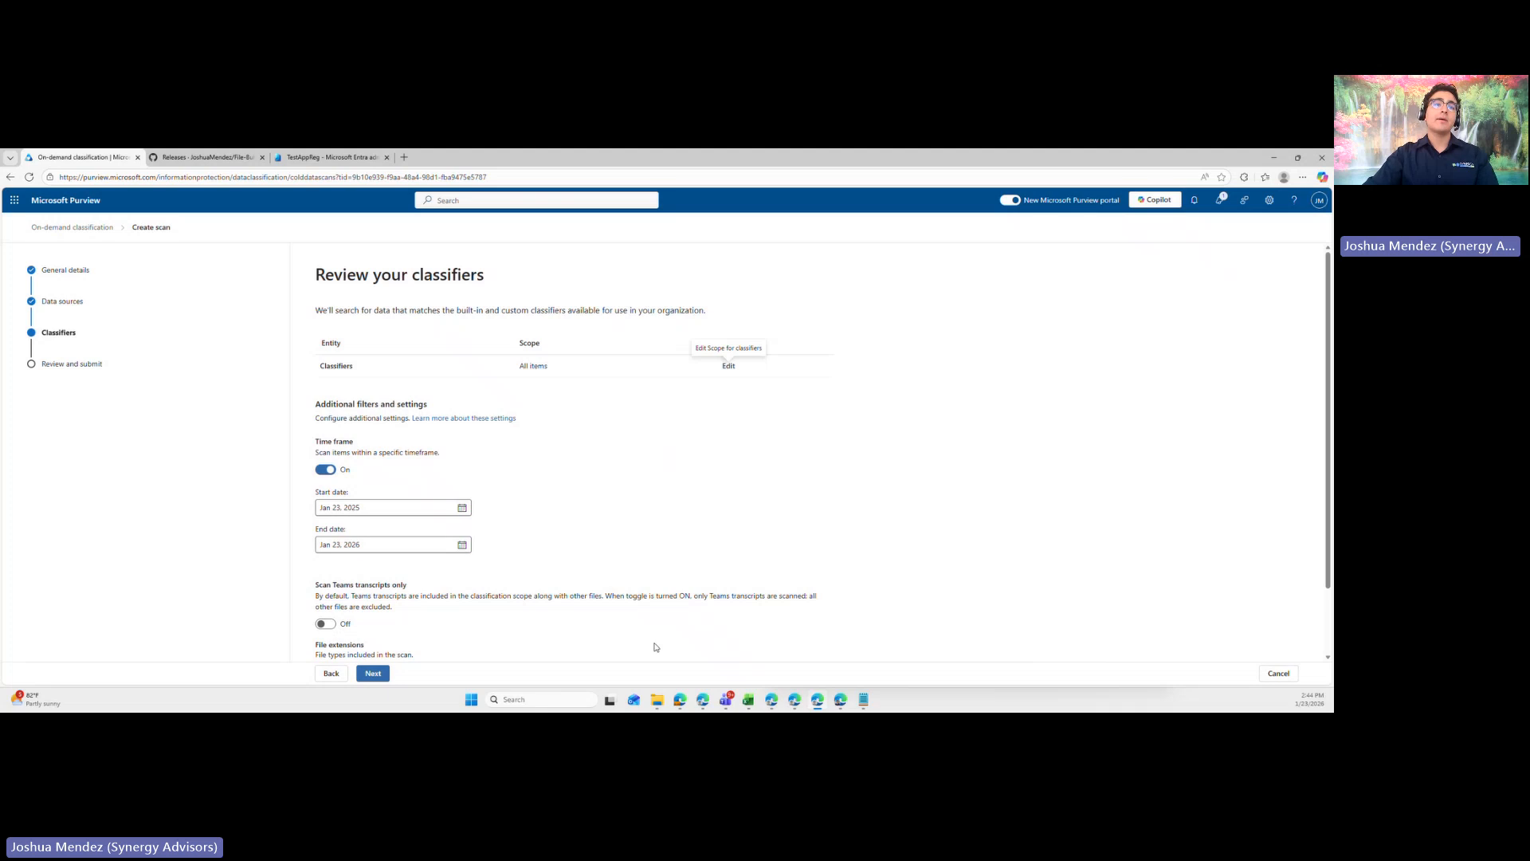
# - Set the scan's time frame to start on Jan 1, 2025 and end on Dec 31, 2025
pyautogui.scroll(-2, 478, 438)
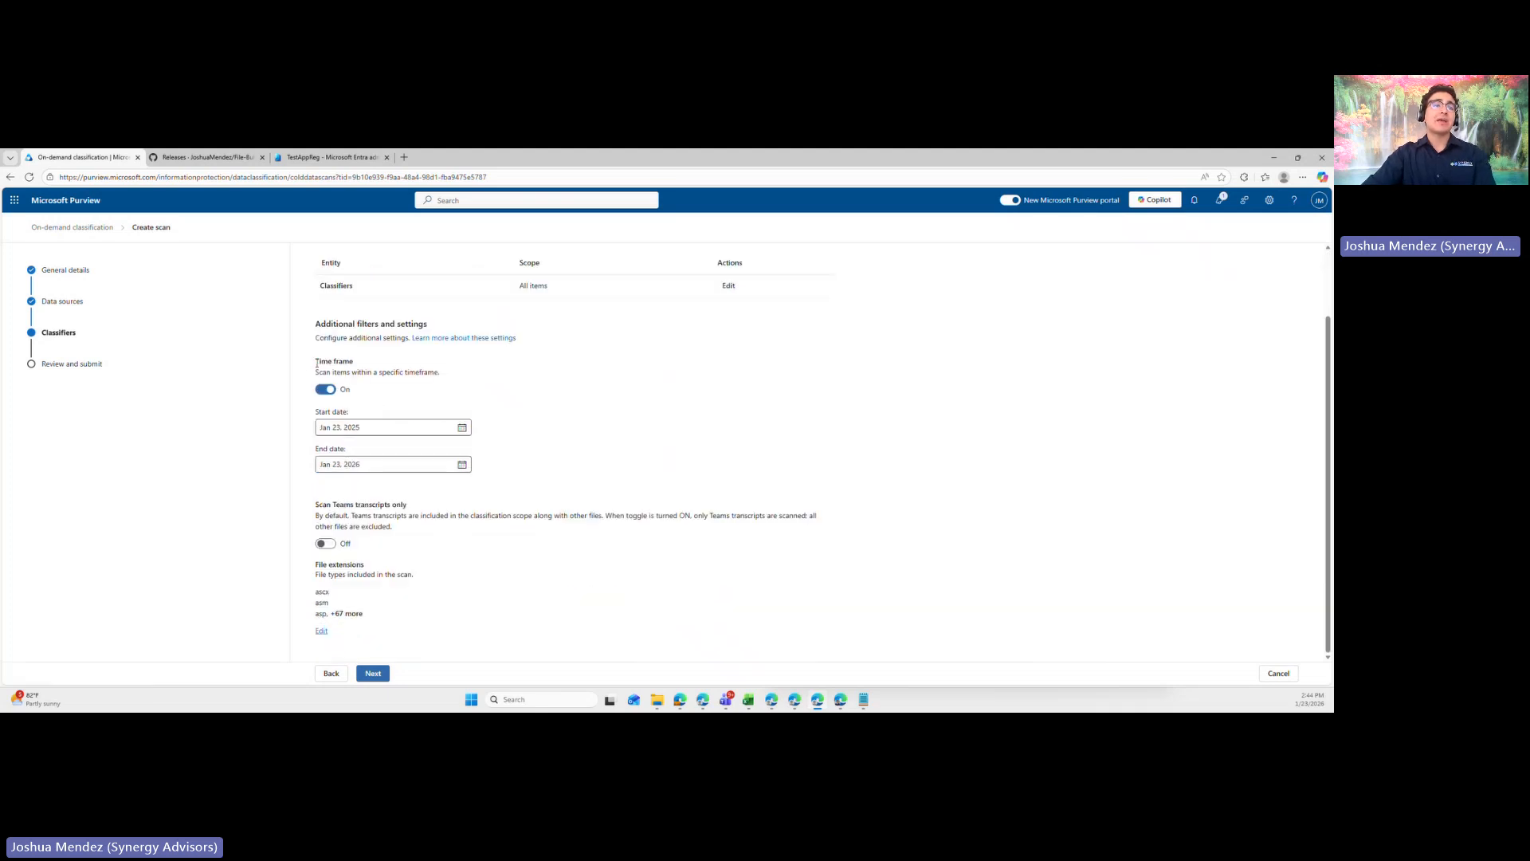
pyautogui.moveTo(316, 363)
pyautogui.mouseDown()
pyautogui.moveTo(397, 372)
pyautogui.moveTo(322, 371)
pyautogui.mouseUp()
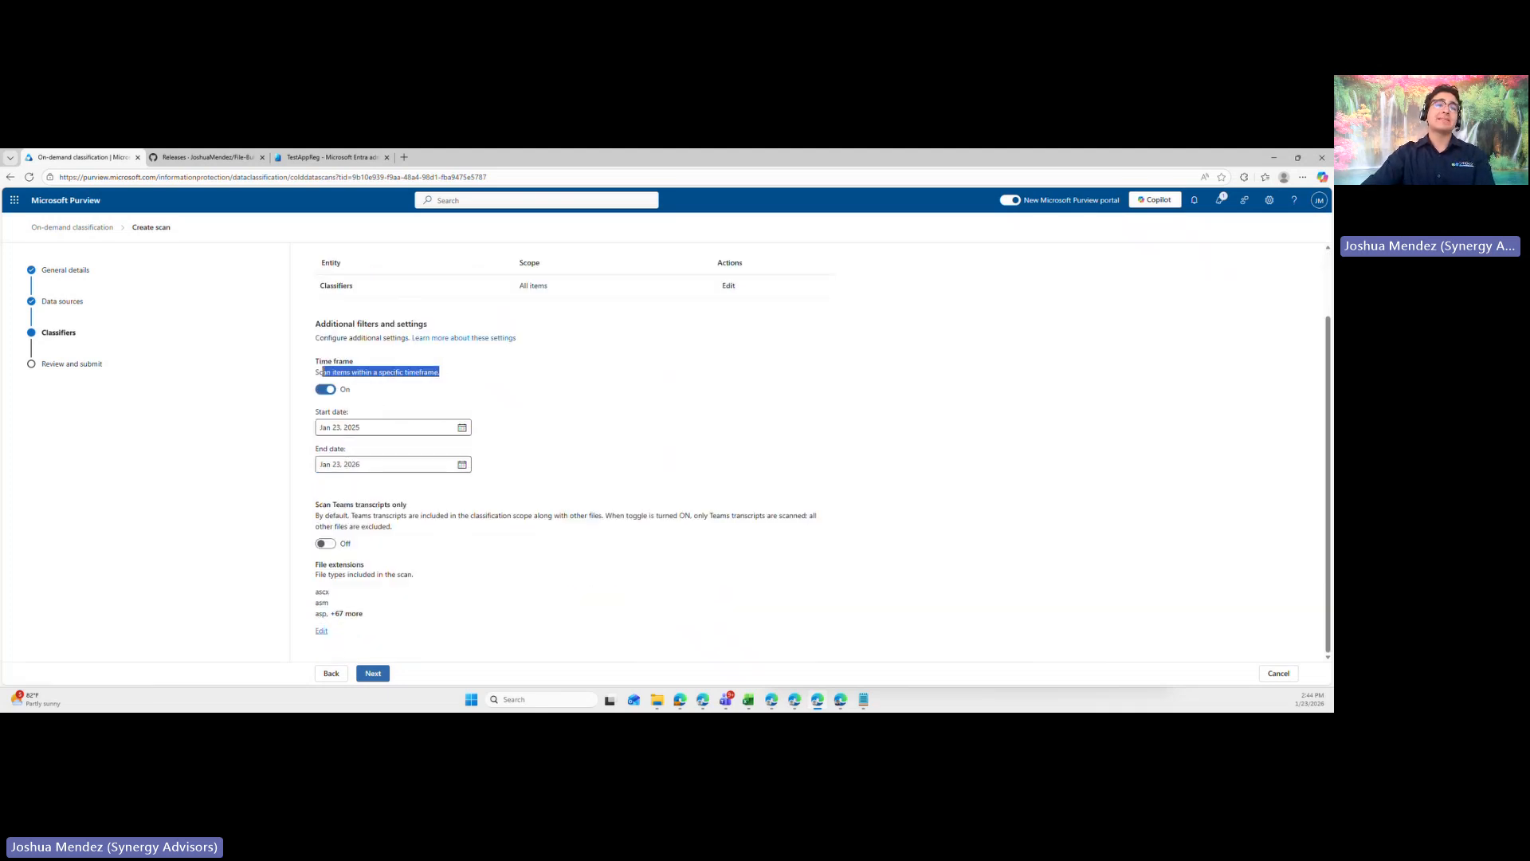
pyautogui.click(592, 412)
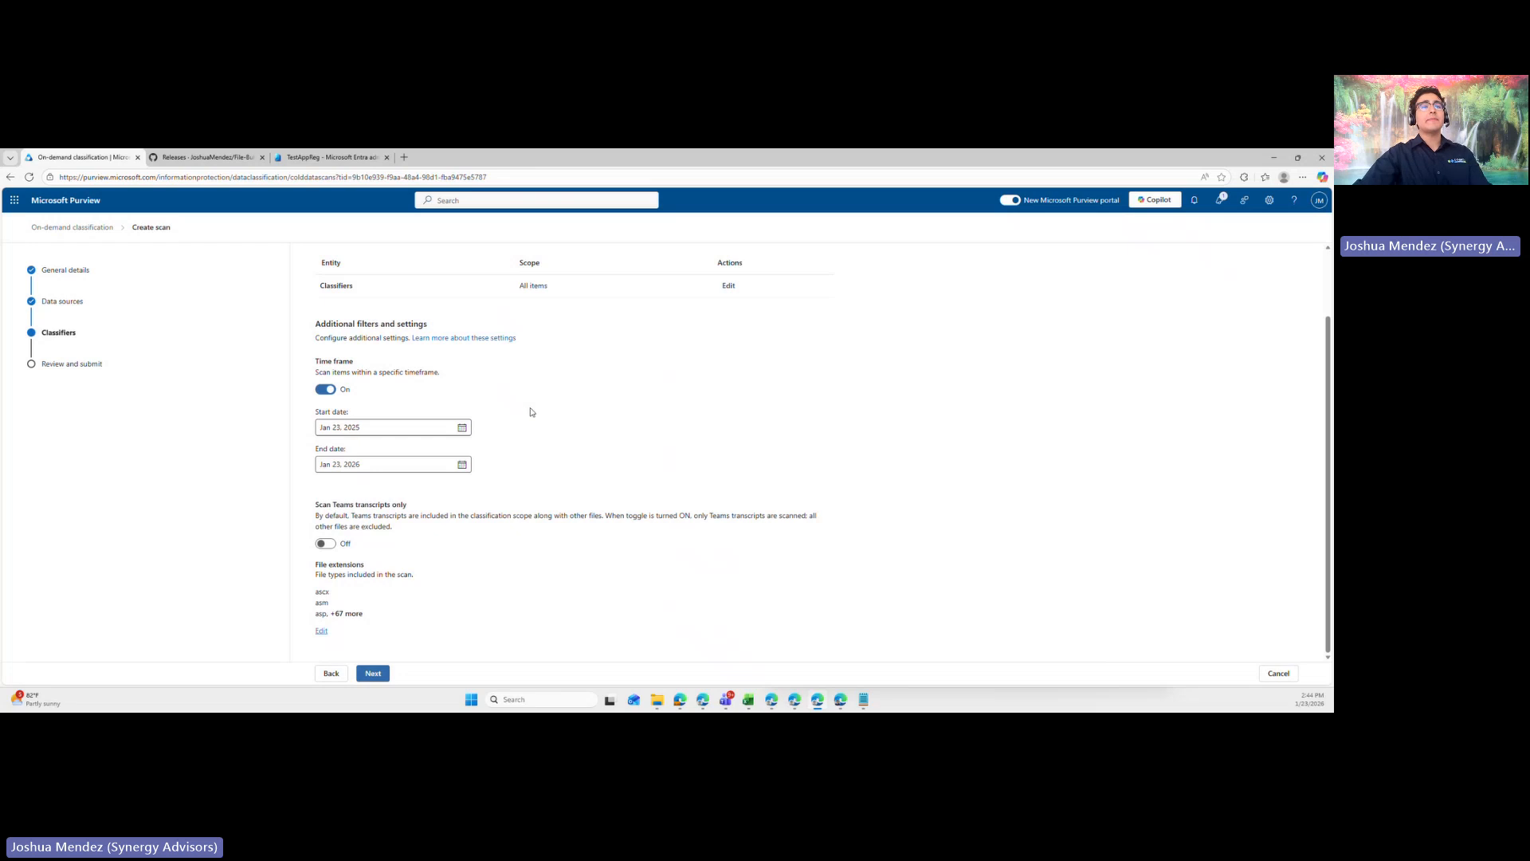
pyautogui.click(463, 429)
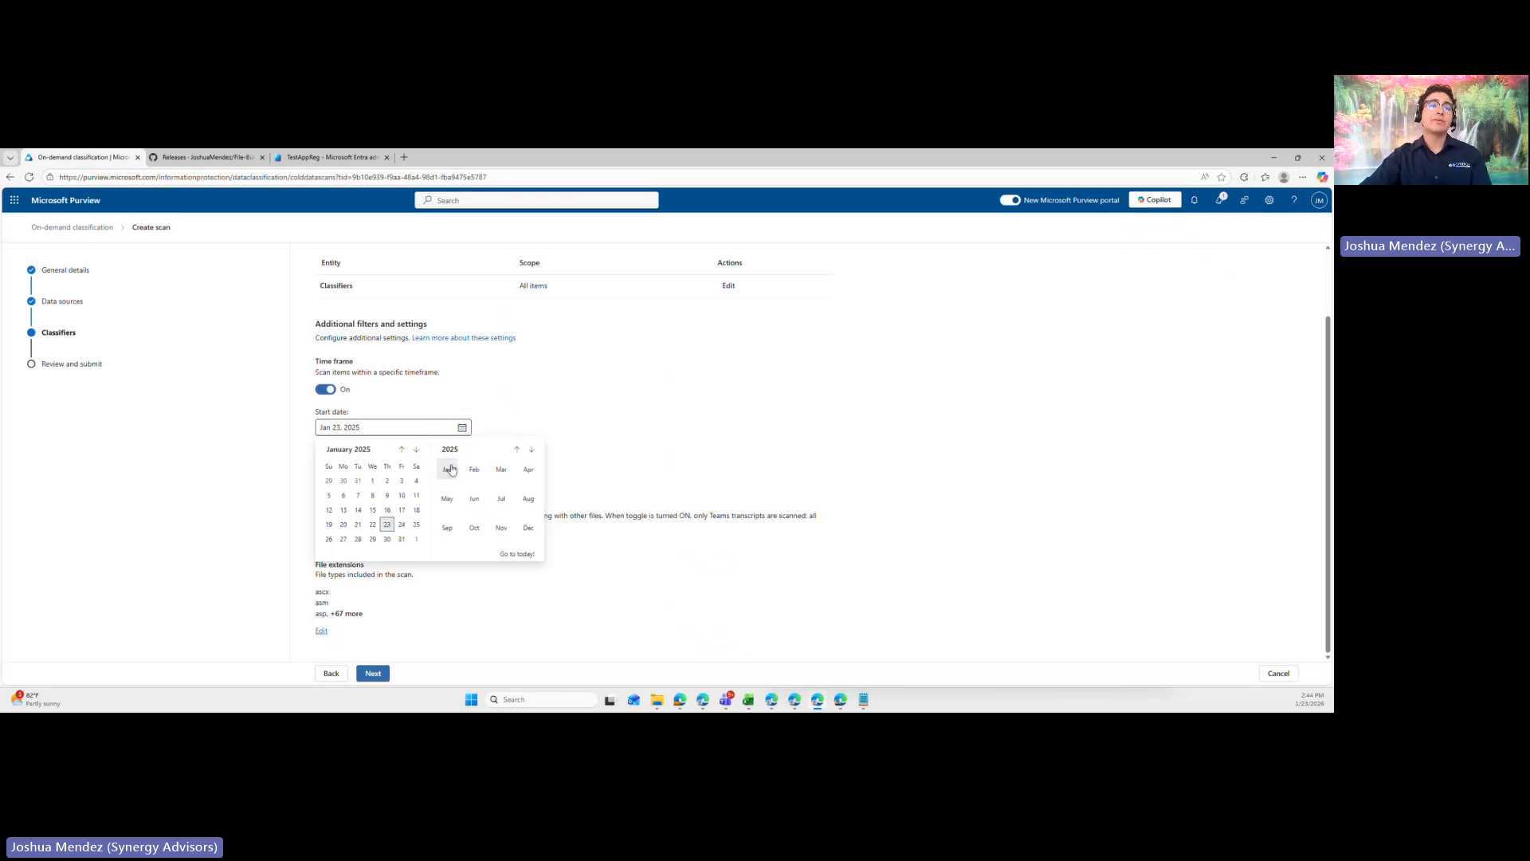
pyautogui.click(370, 481)
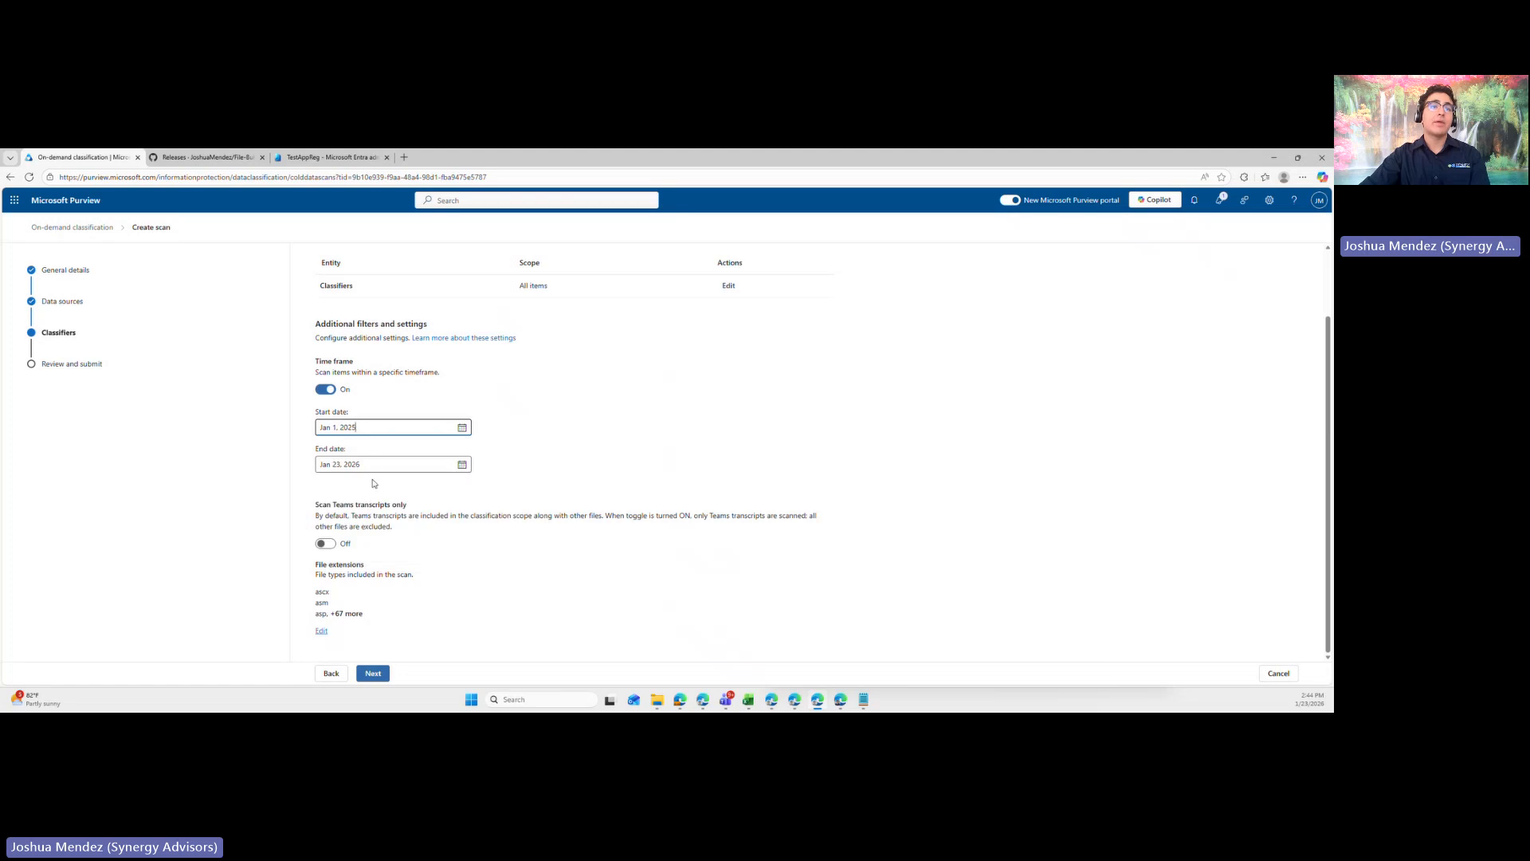
pyautogui.click(463, 466)
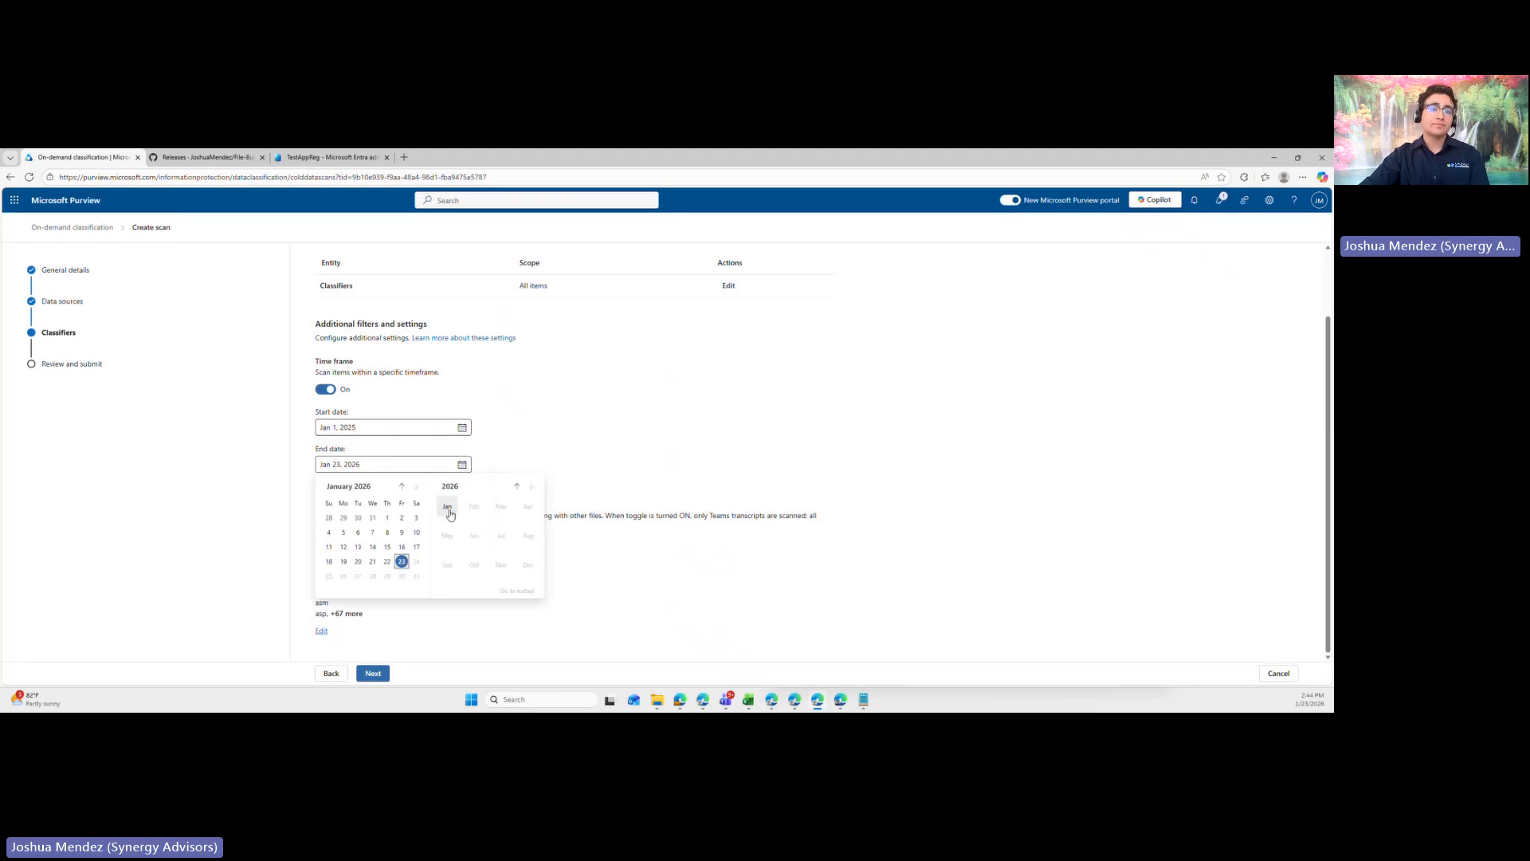
pyautogui.click(517, 486)
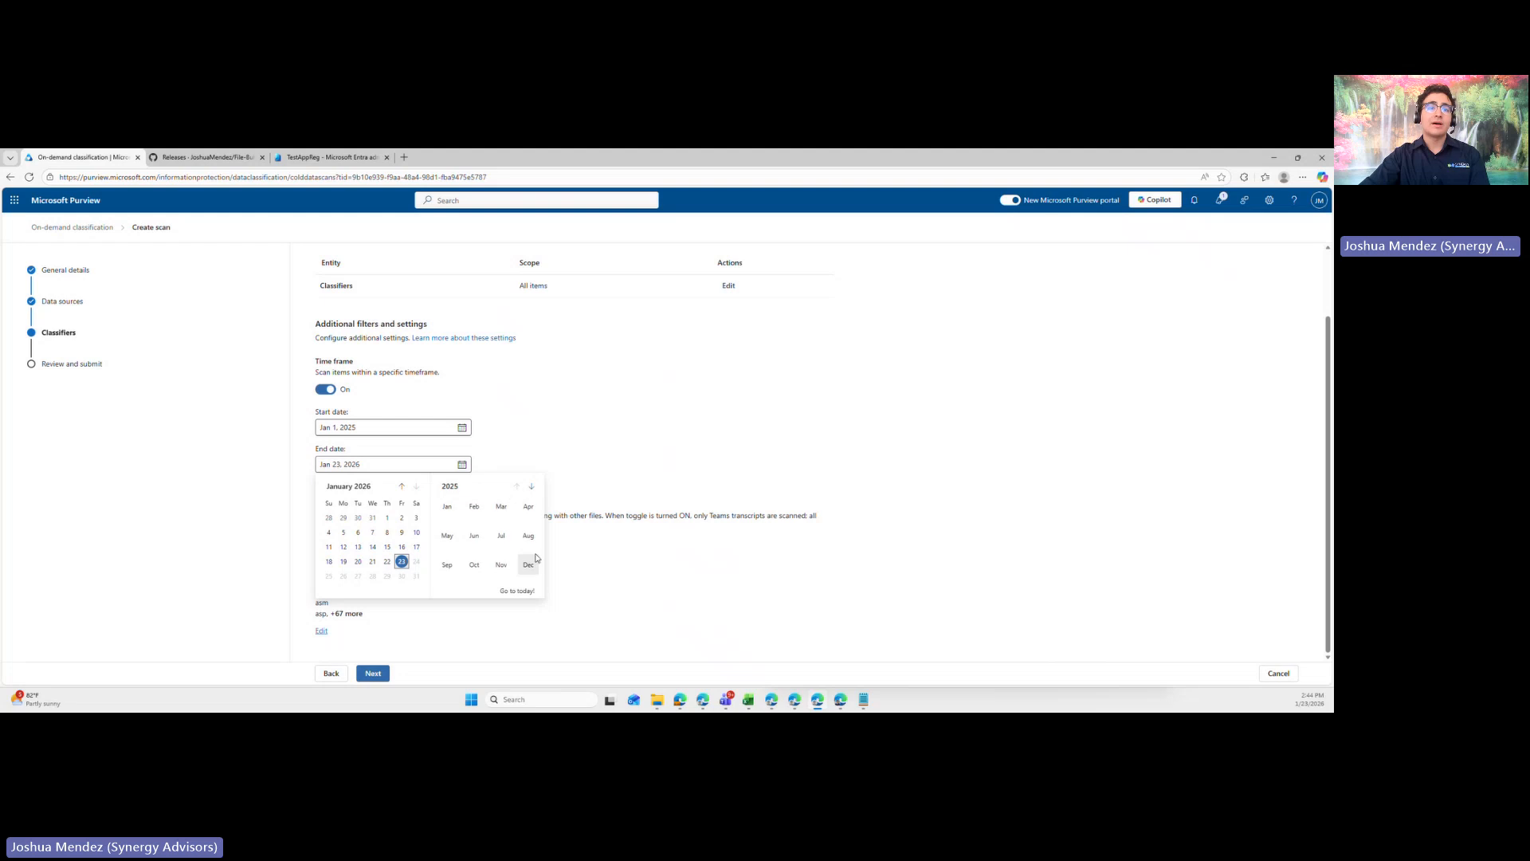
pyautogui.click(528, 564)
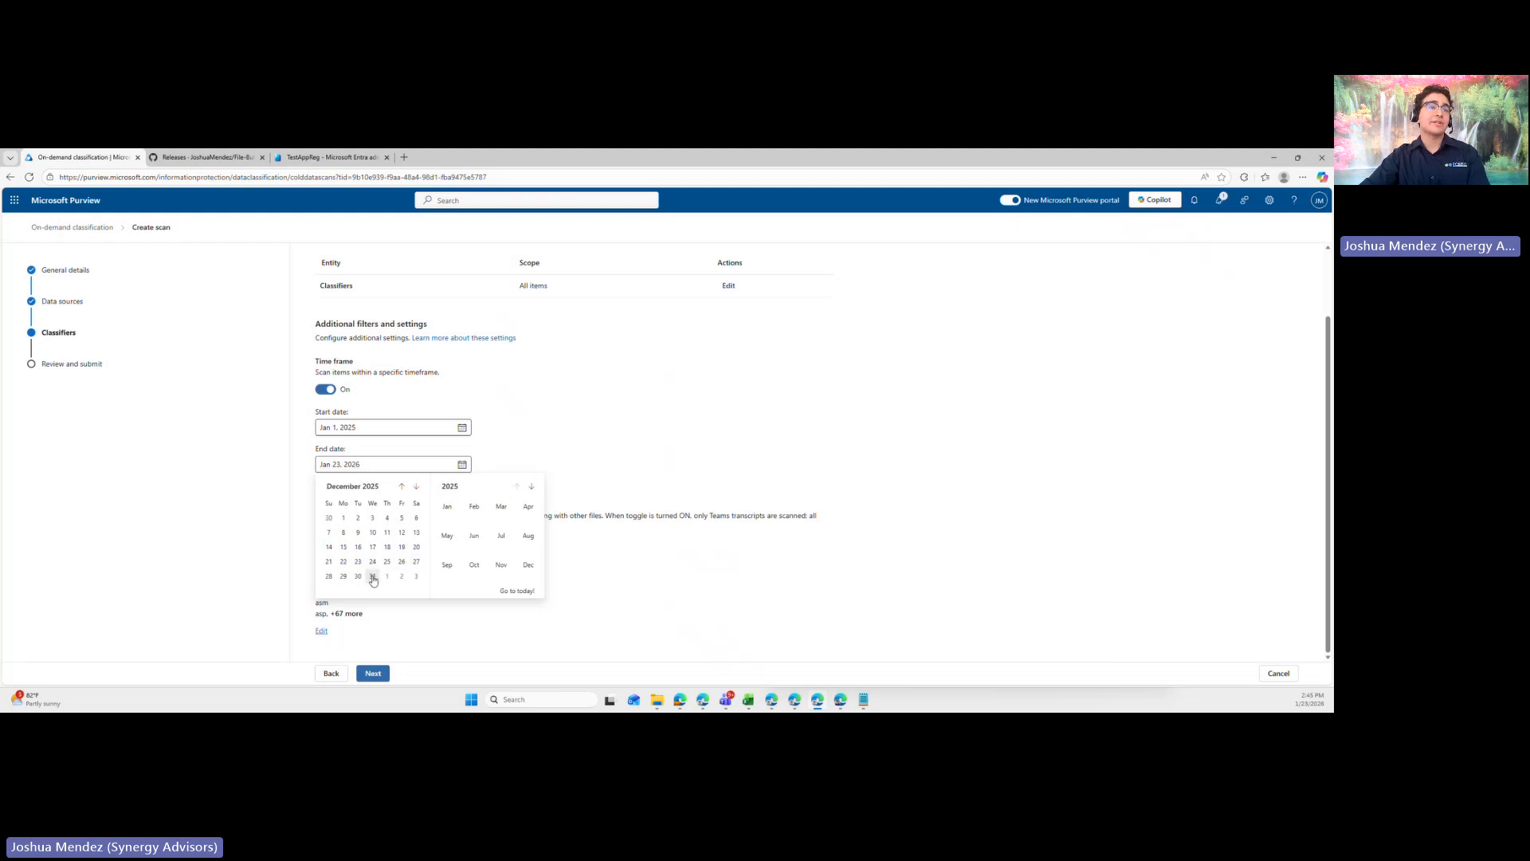
pyautogui.click(373, 576)
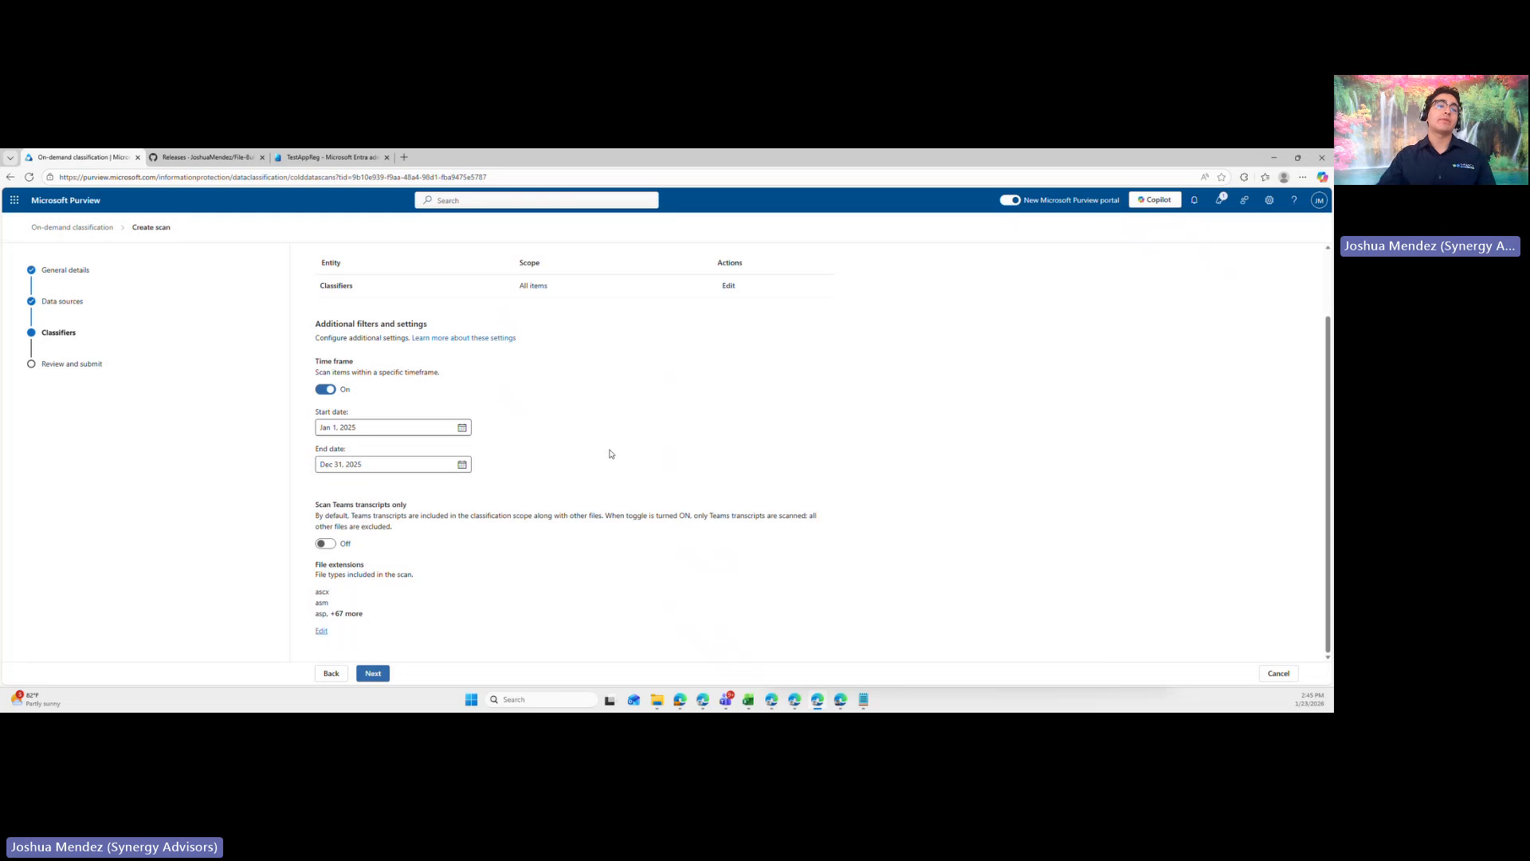
# - Turn the time frame filter off and on again, and browse the start date calendar to December 2025 without choosing a date
pyautogui.click(333, 389)
pyautogui.click(328, 467)
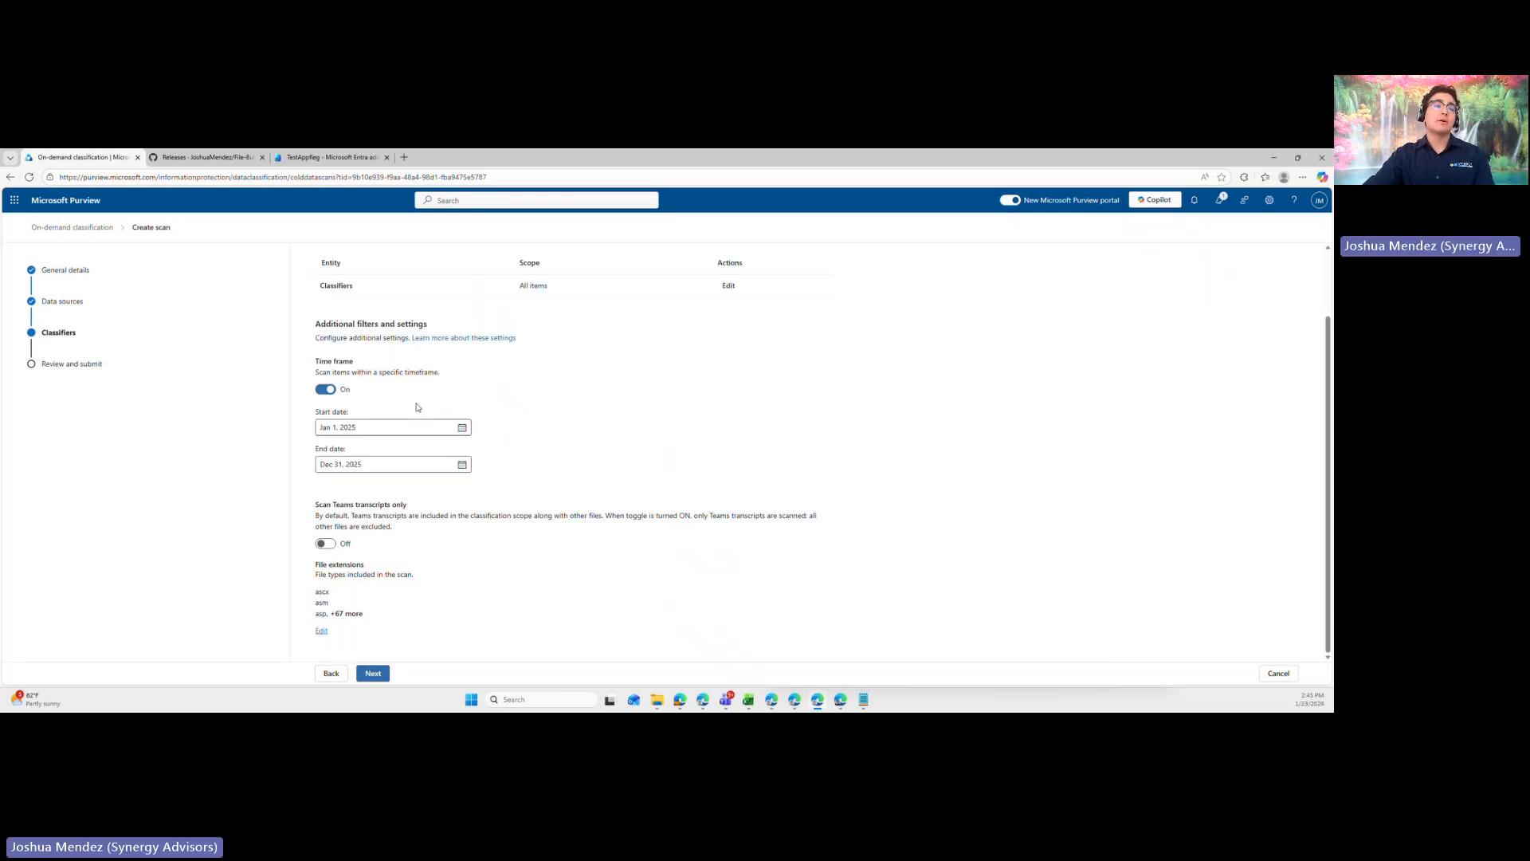
pyautogui.click(464, 428)
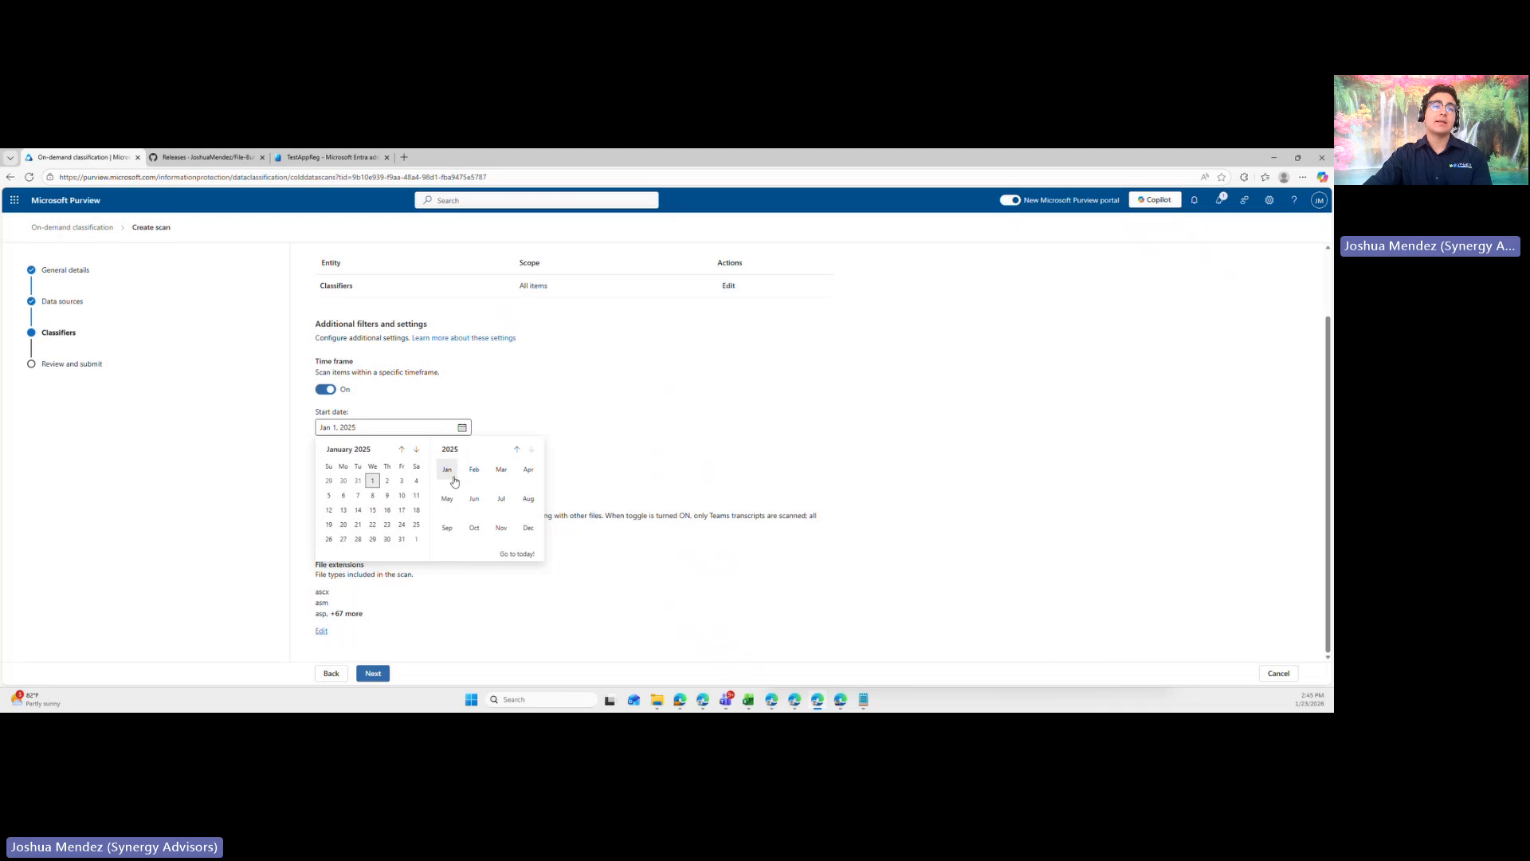
pyautogui.click(531, 451)
pyautogui.click(527, 527)
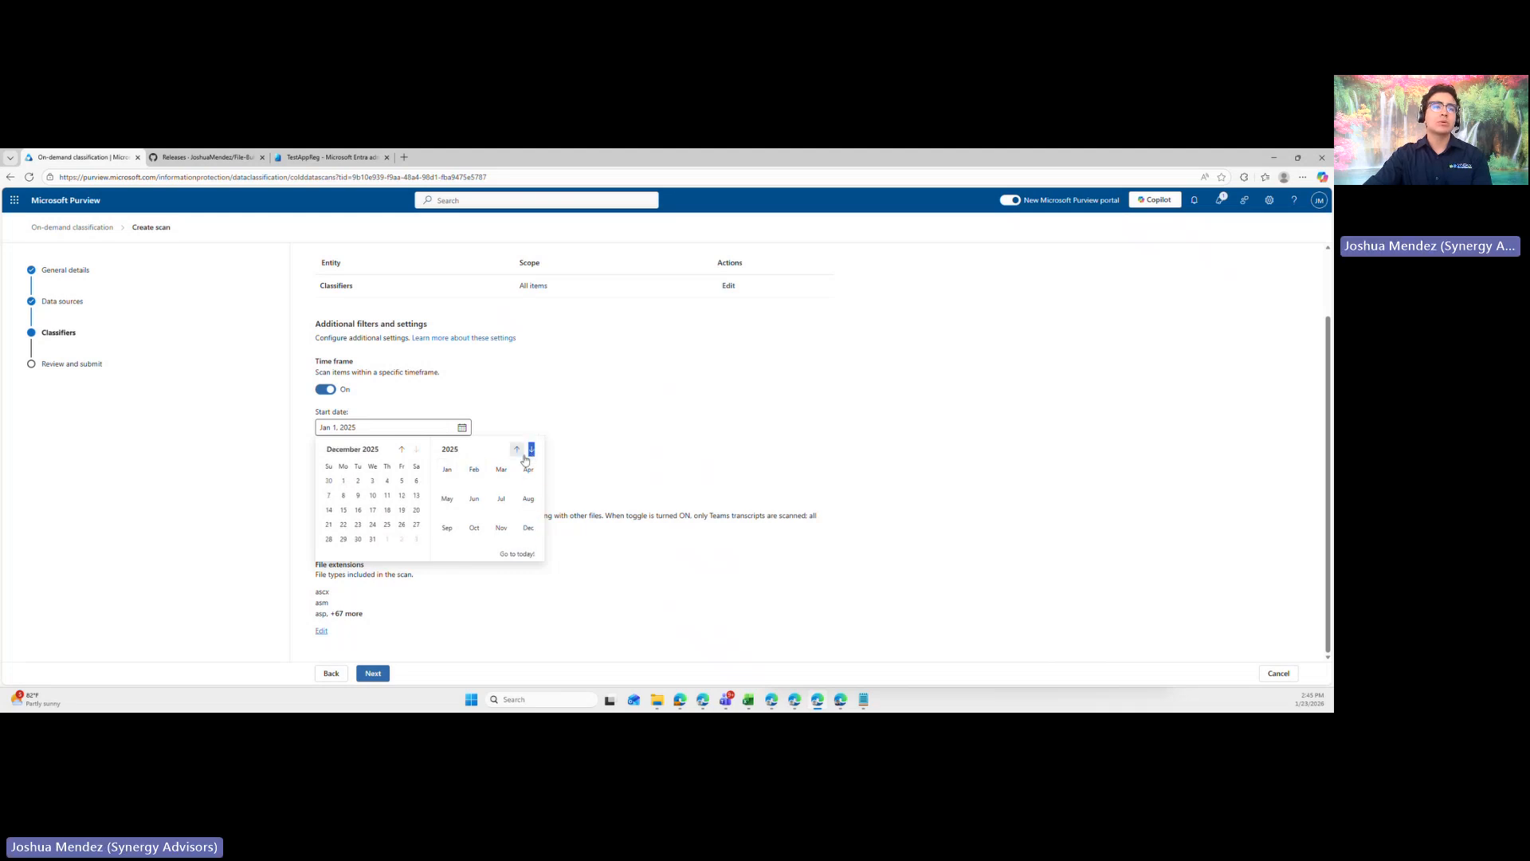
pyautogui.click(481, 425)
pyautogui.click(459, 429)
pyautogui.click(423, 410)
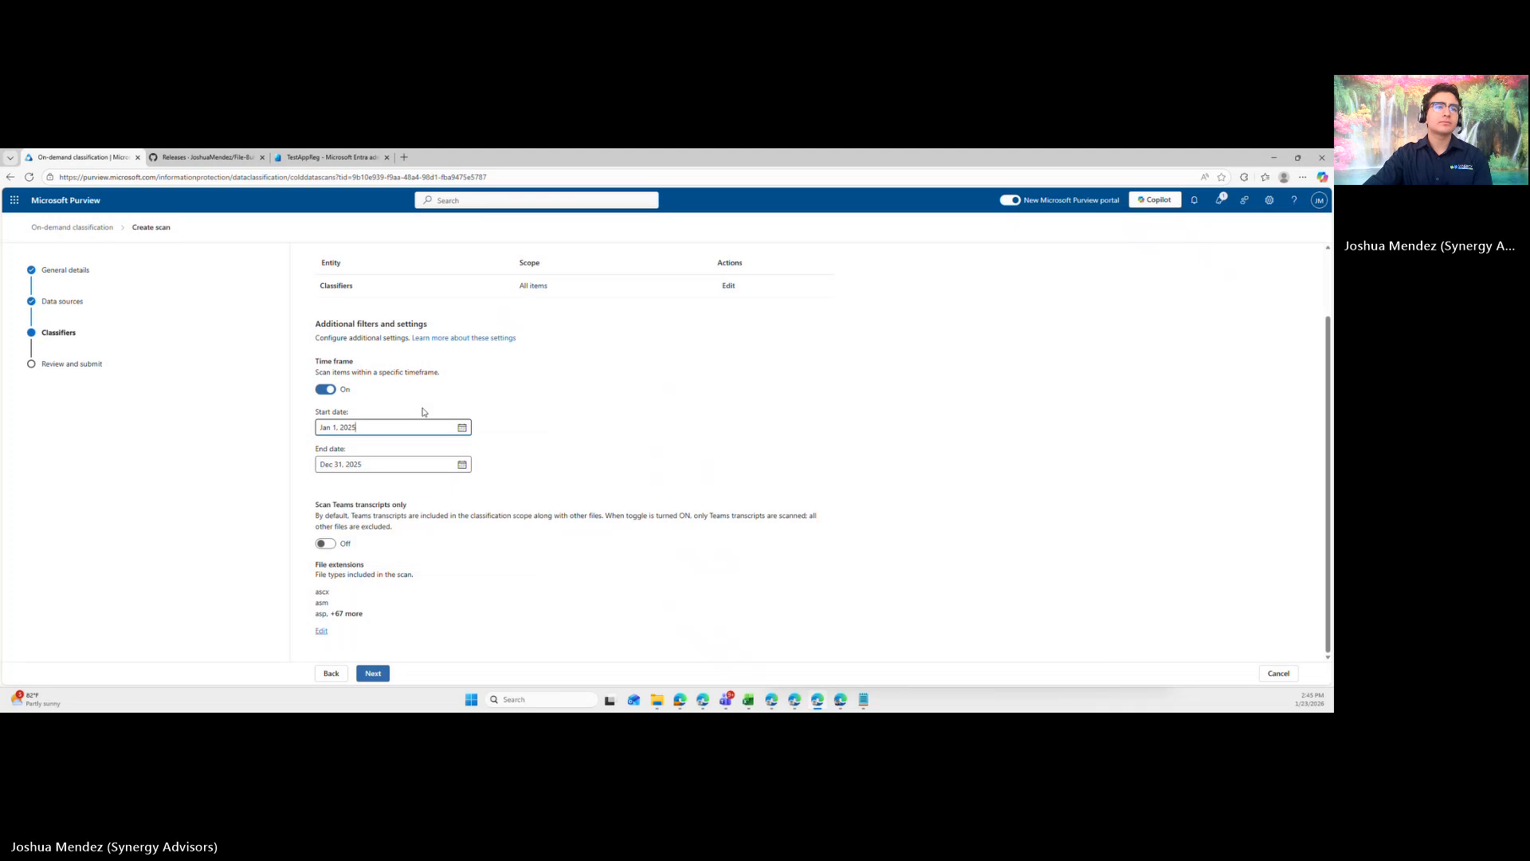
# - Set the time frame's start date to Jan 23, 2025 and its end date to Jan 23, 2026
pyautogui.click(462, 427)
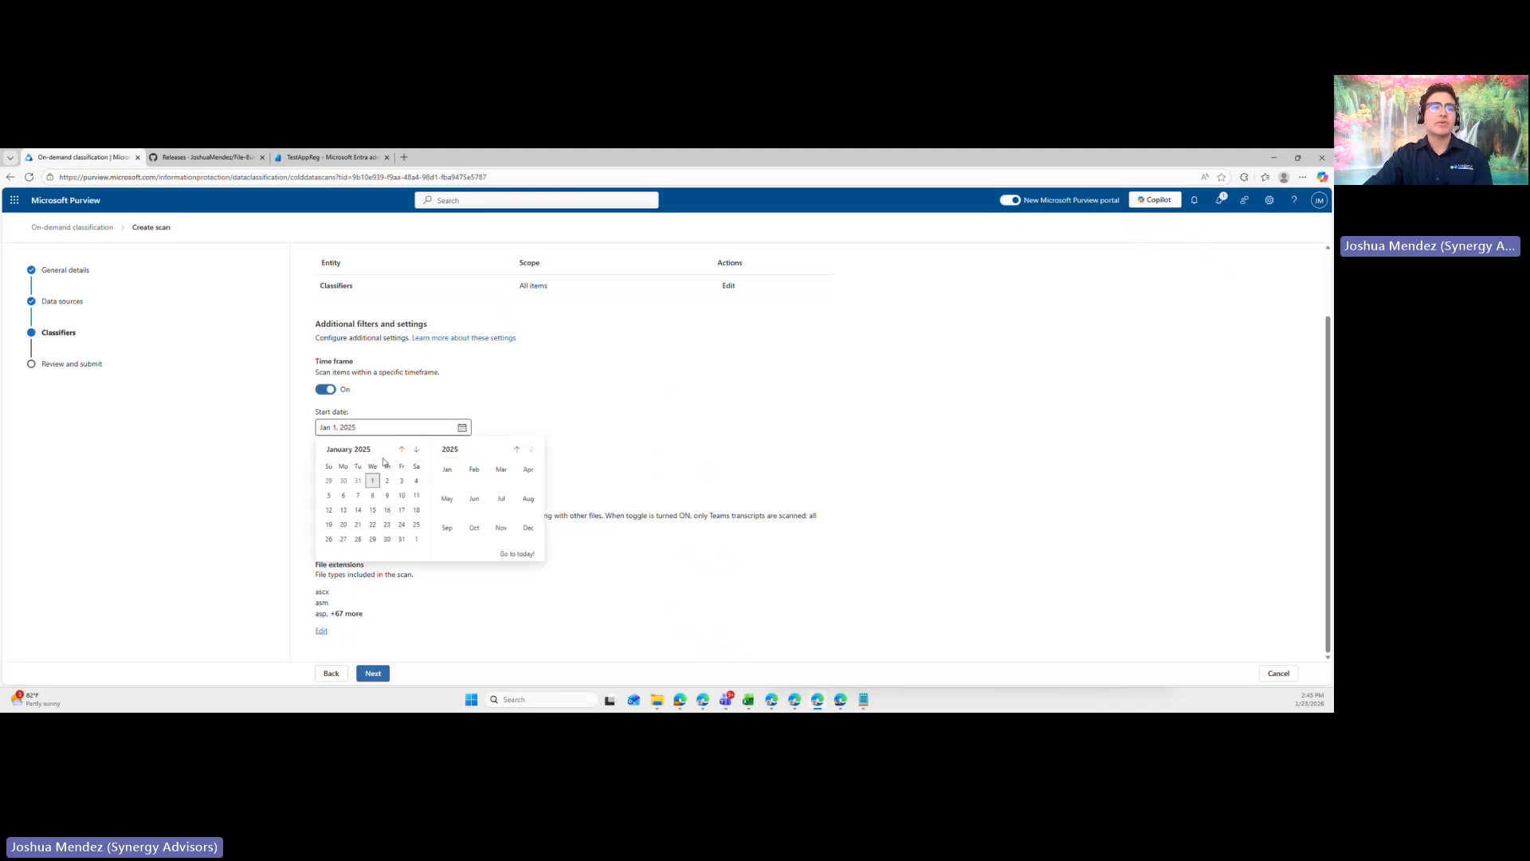
pyautogui.click(386, 524)
pyautogui.click(461, 464)
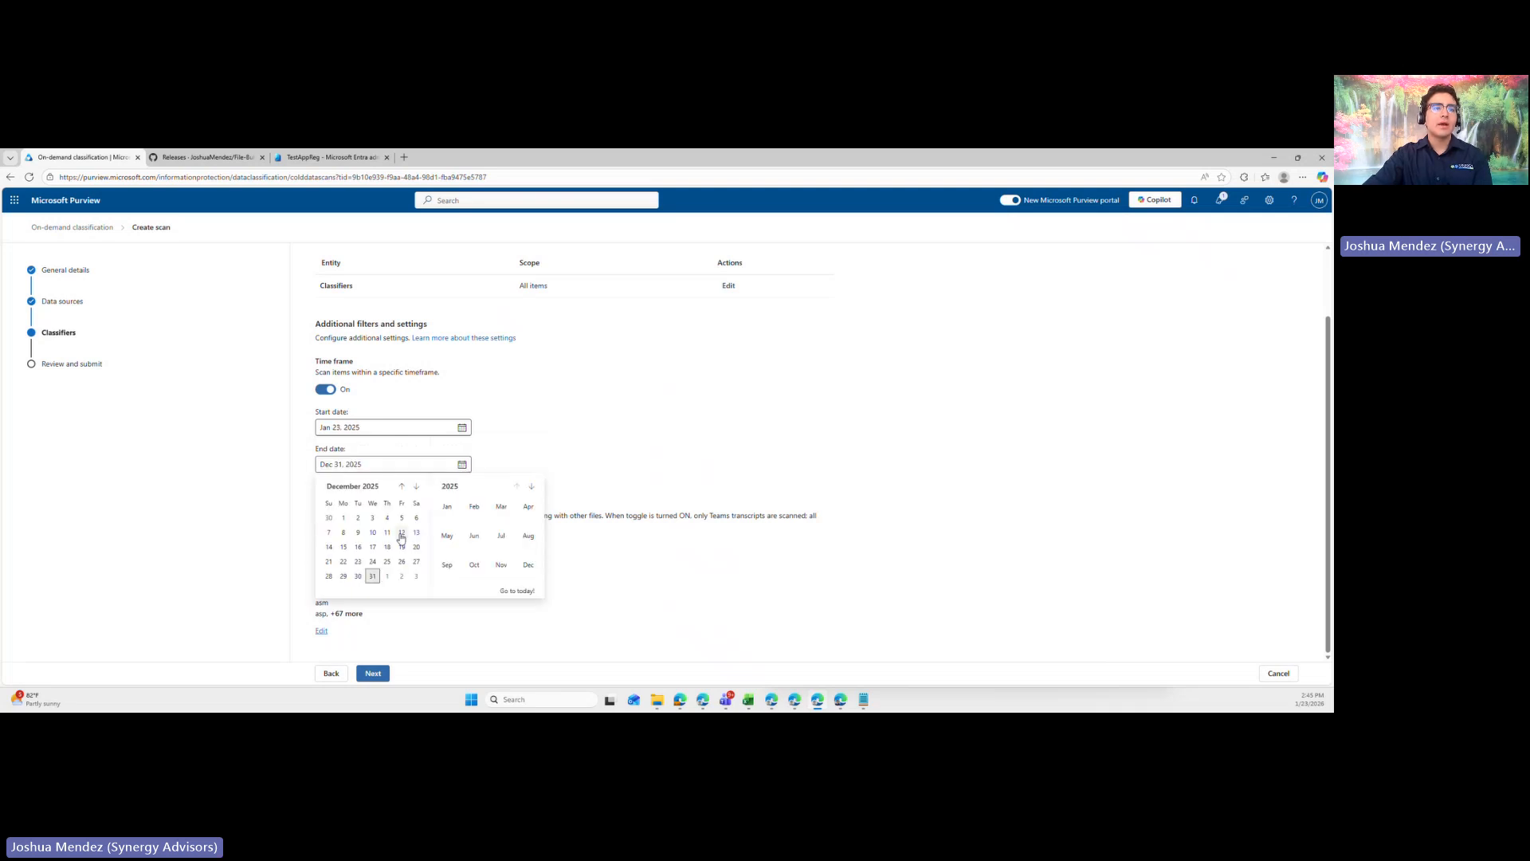
pyautogui.click(416, 486)
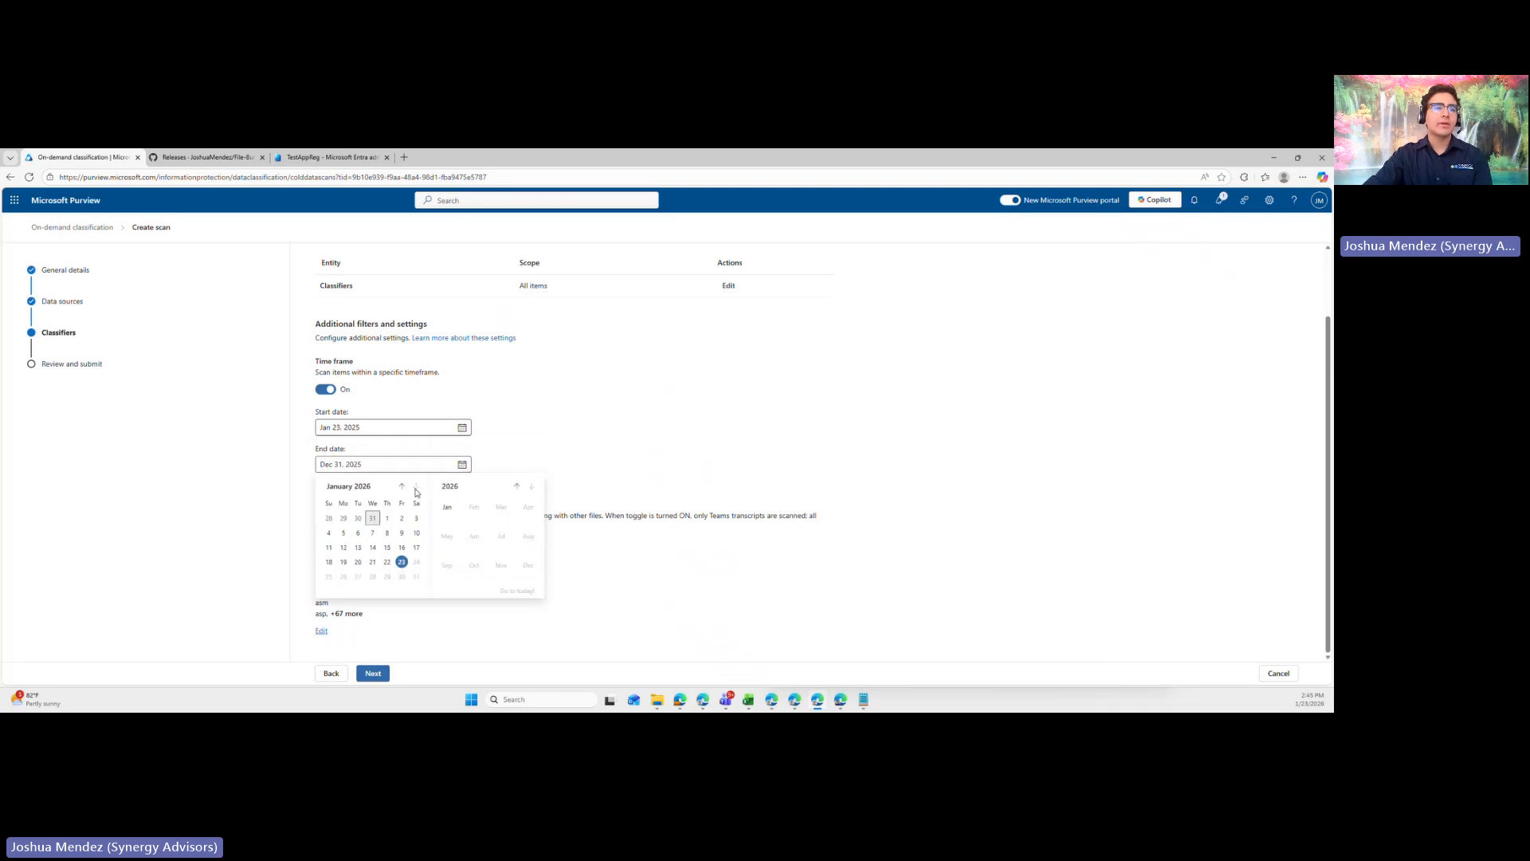
pyautogui.click(402, 561)
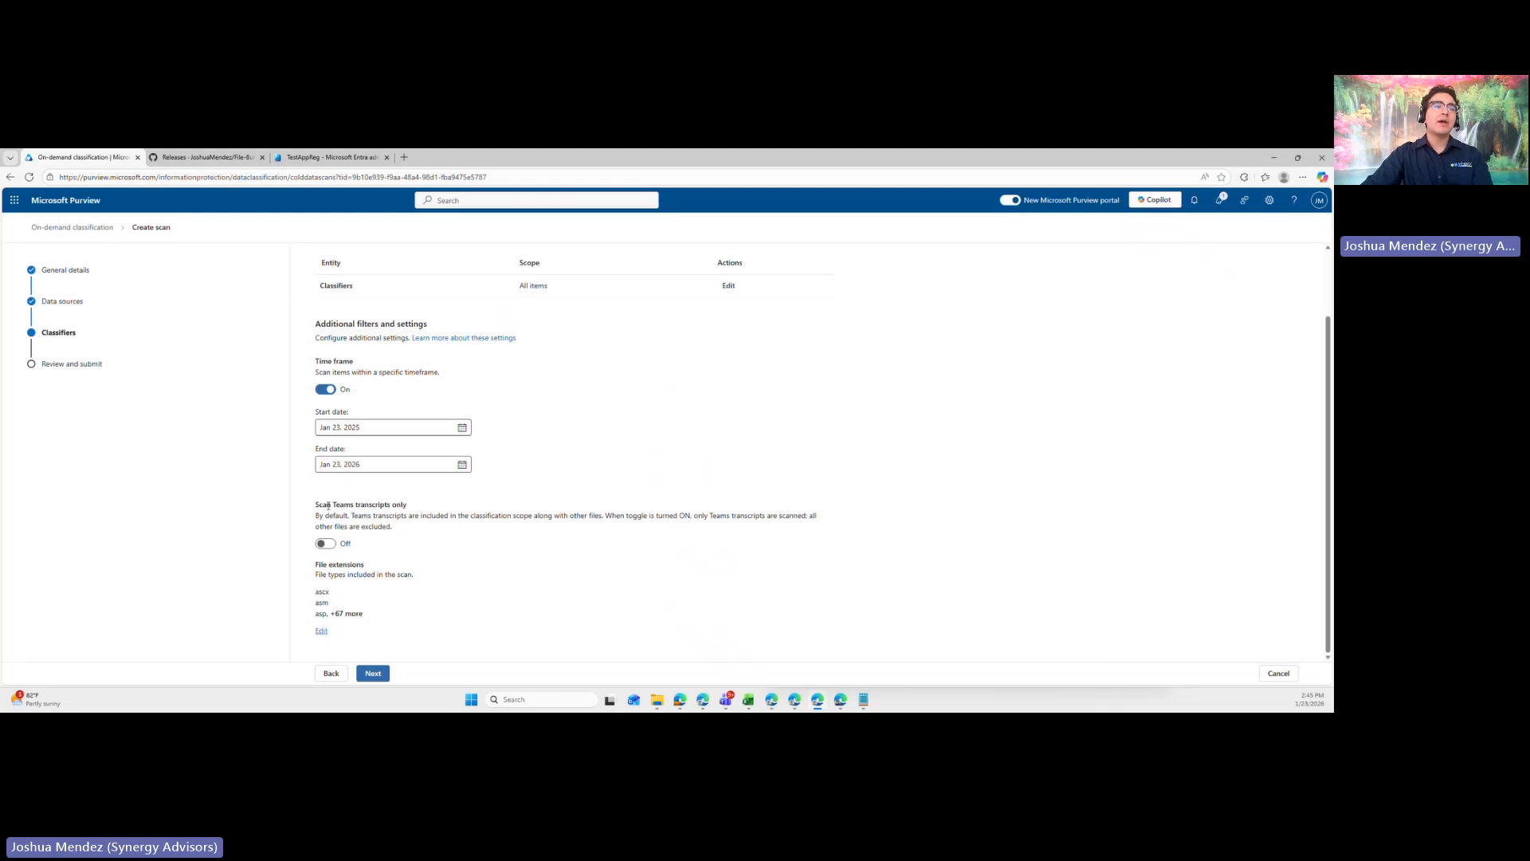
# - Examine the Scan Teams transcripts only setting and its description, turning the option on and back off
pyautogui.moveTo(315, 505); pyautogui.dragTo(436, 511)
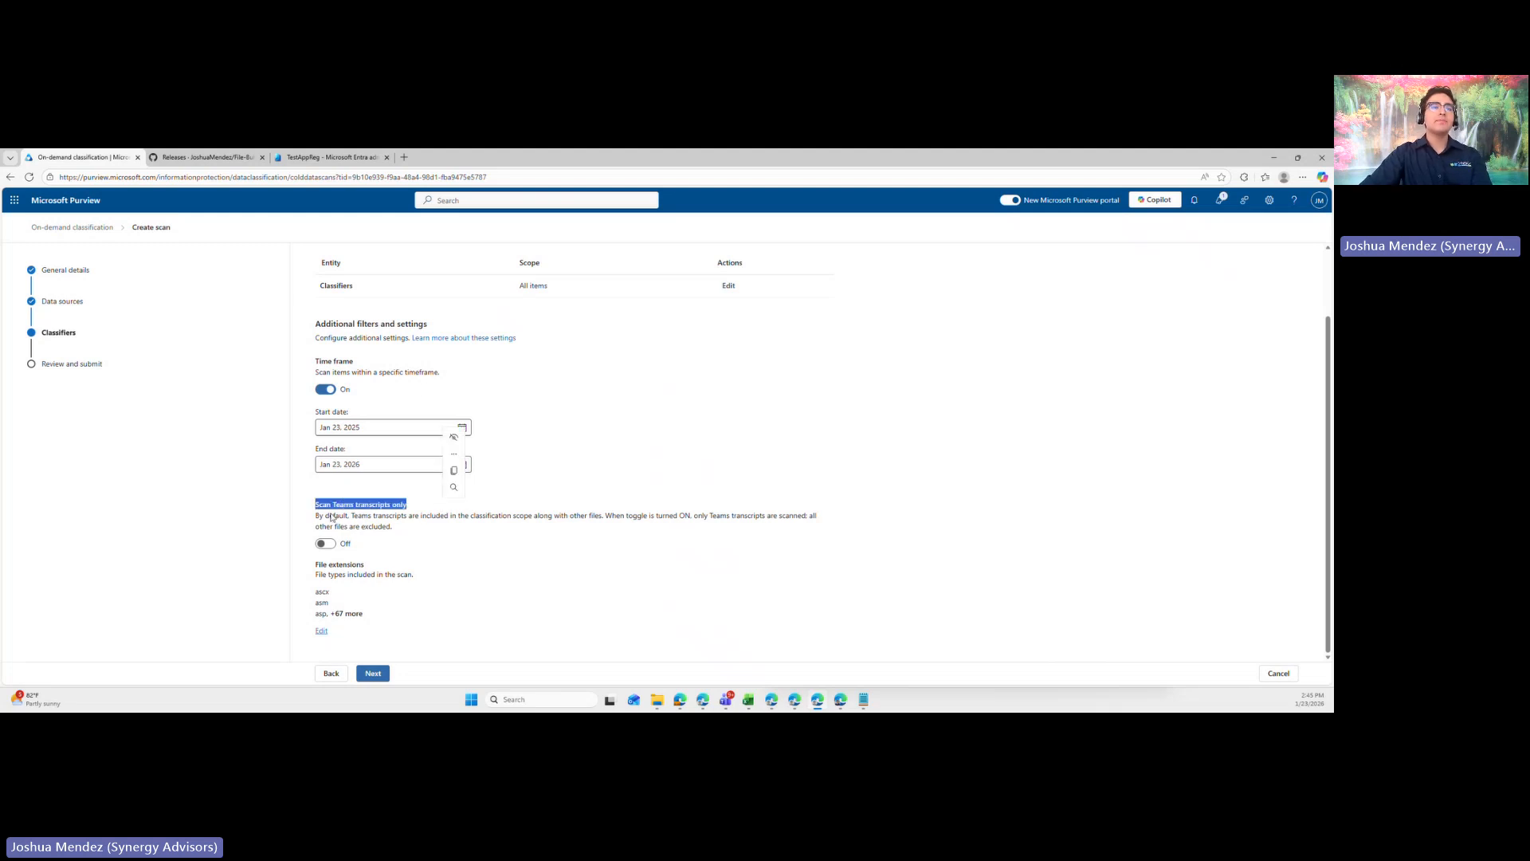
pyautogui.moveTo(316, 516)
pyautogui.mouseDown()
pyautogui.moveTo(528, 520)
pyautogui.moveTo(317, 514)
pyautogui.mouseUp()
pyautogui.click(465, 541)
pyautogui.click(331, 535)
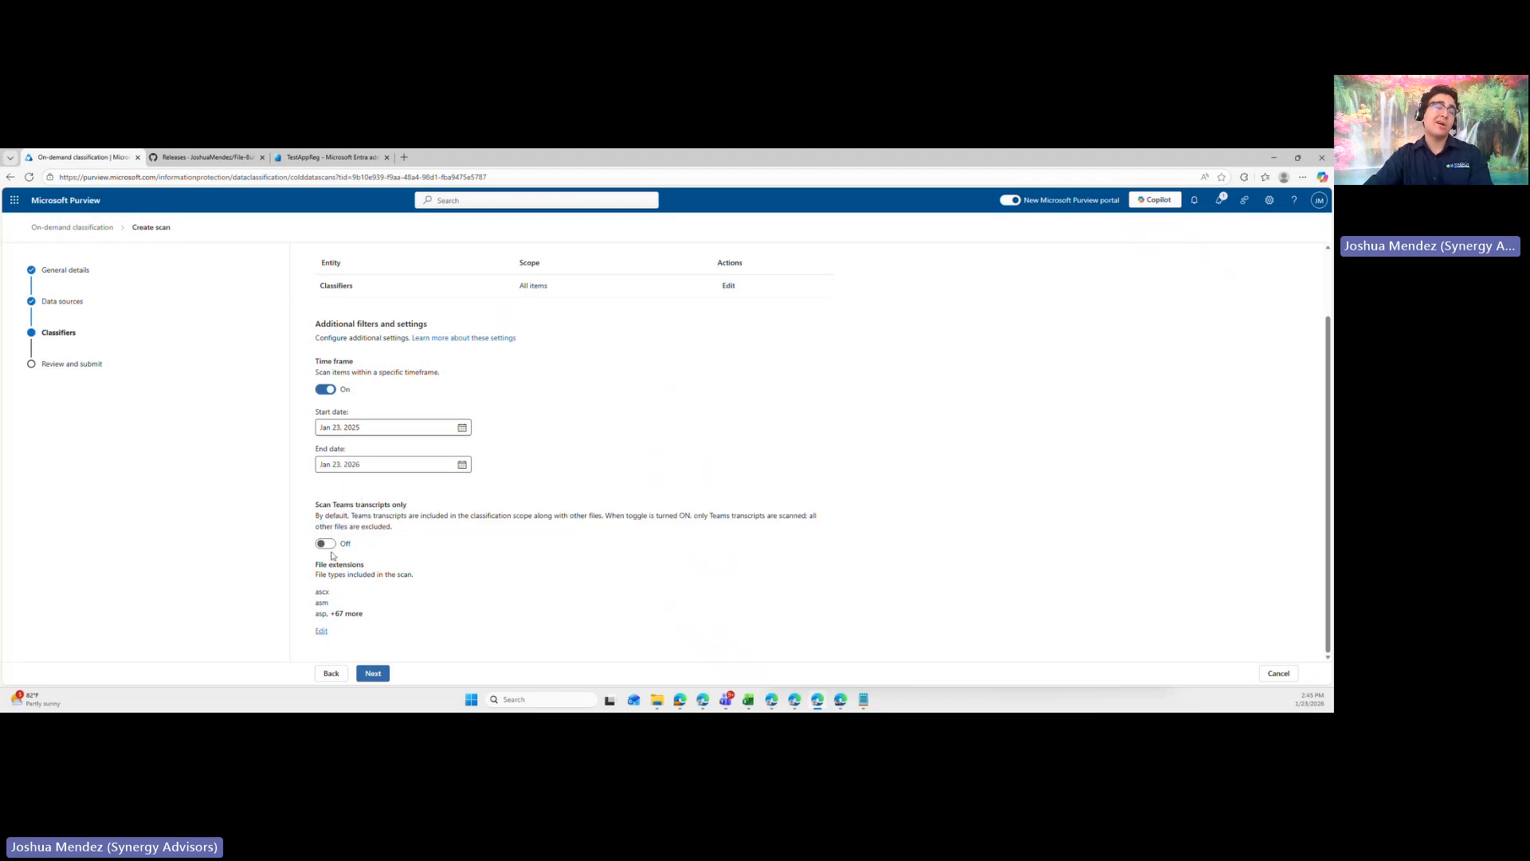
pyautogui.click(329, 544)
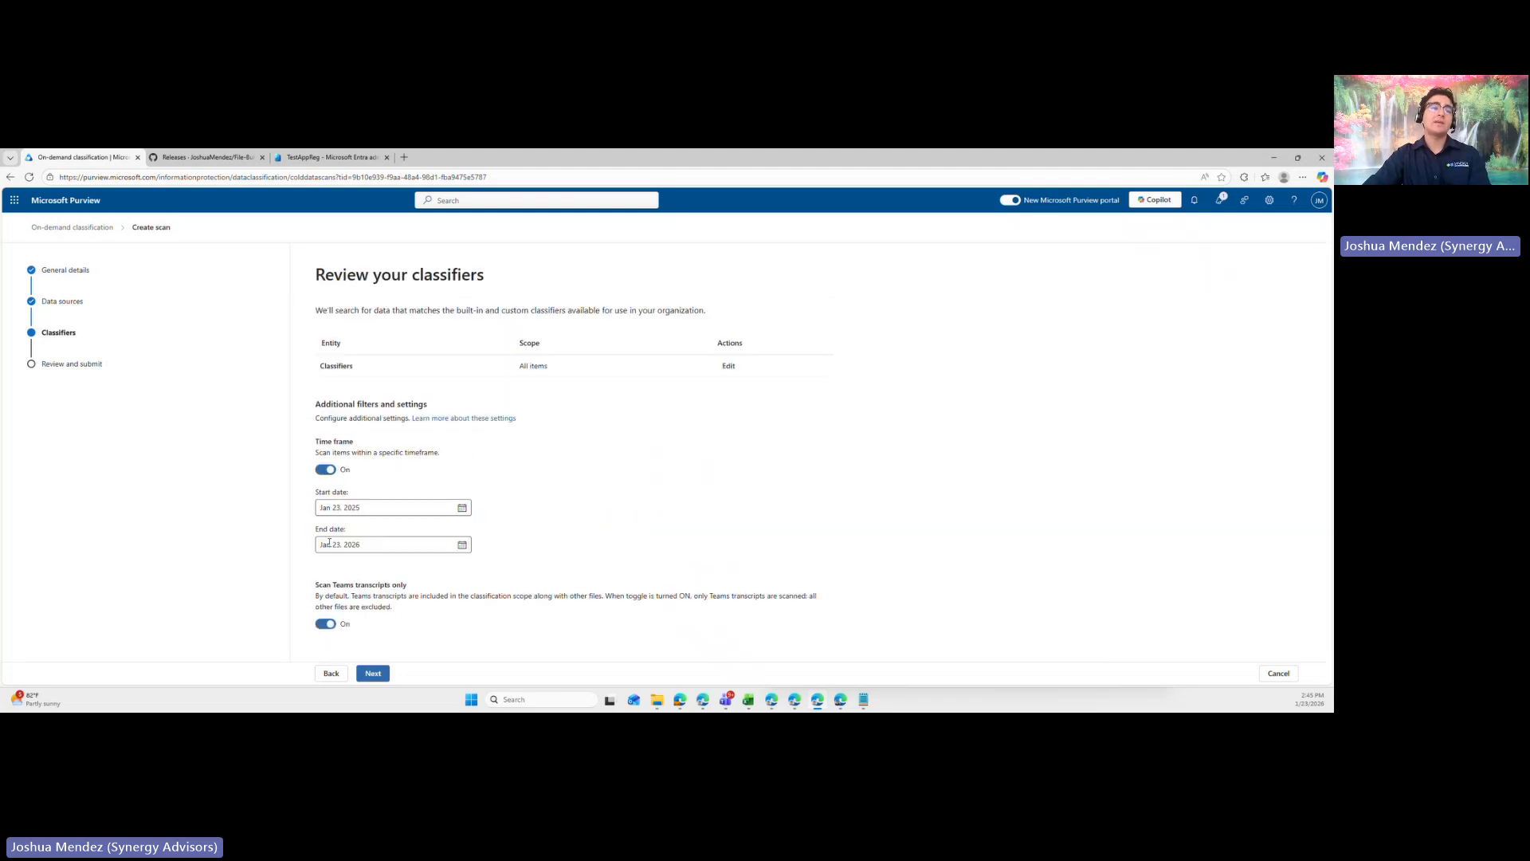
pyautogui.click(326, 623)
pyautogui.scroll(-1, 364, 437)
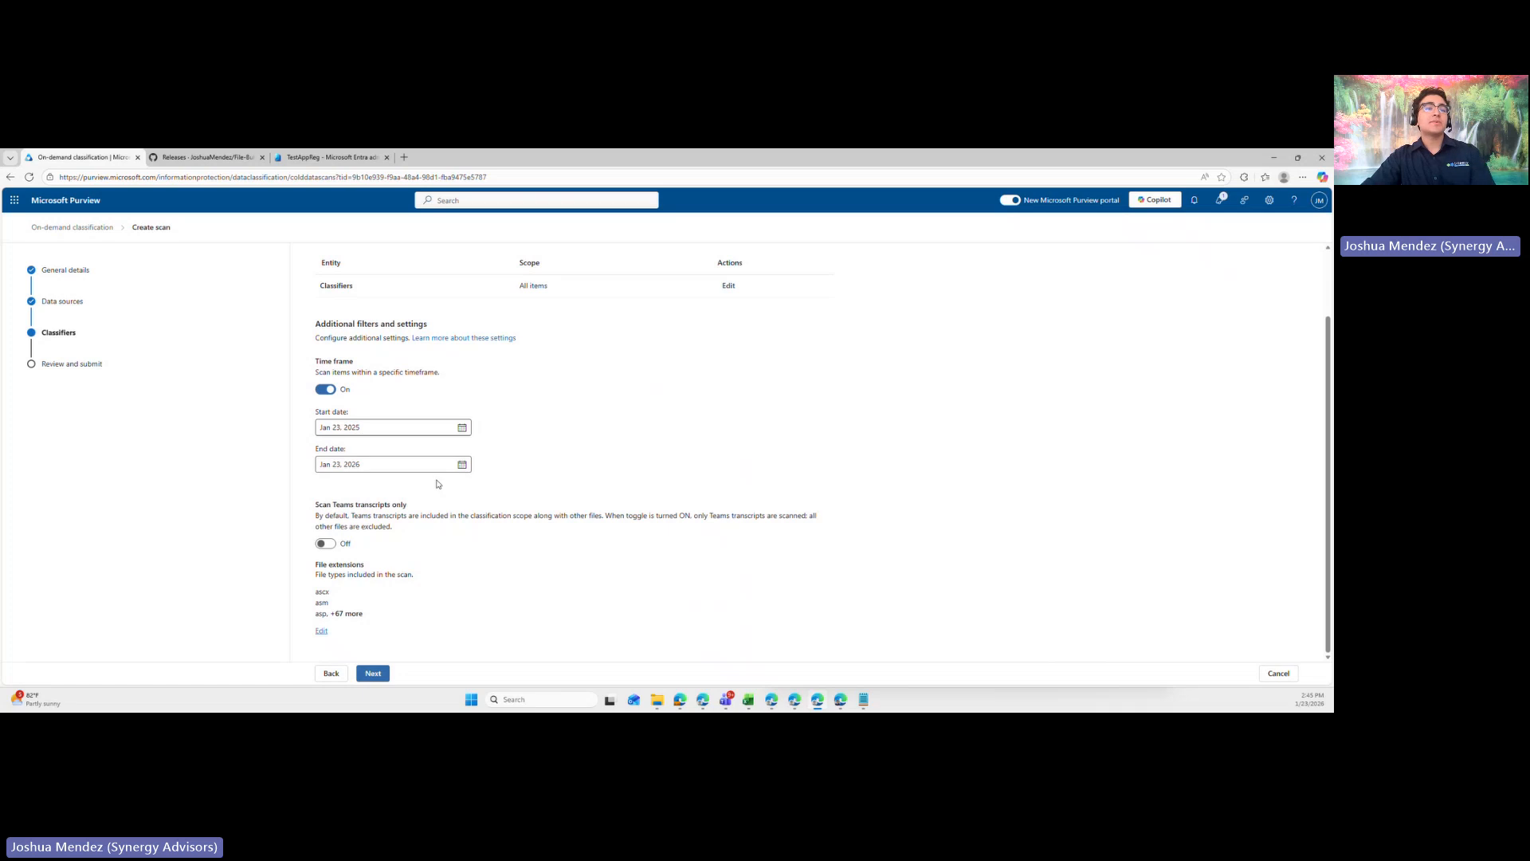
pyautogui.moveTo(318, 515); pyautogui.dragTo(478, 529)
pyautogui.click(472, 541)
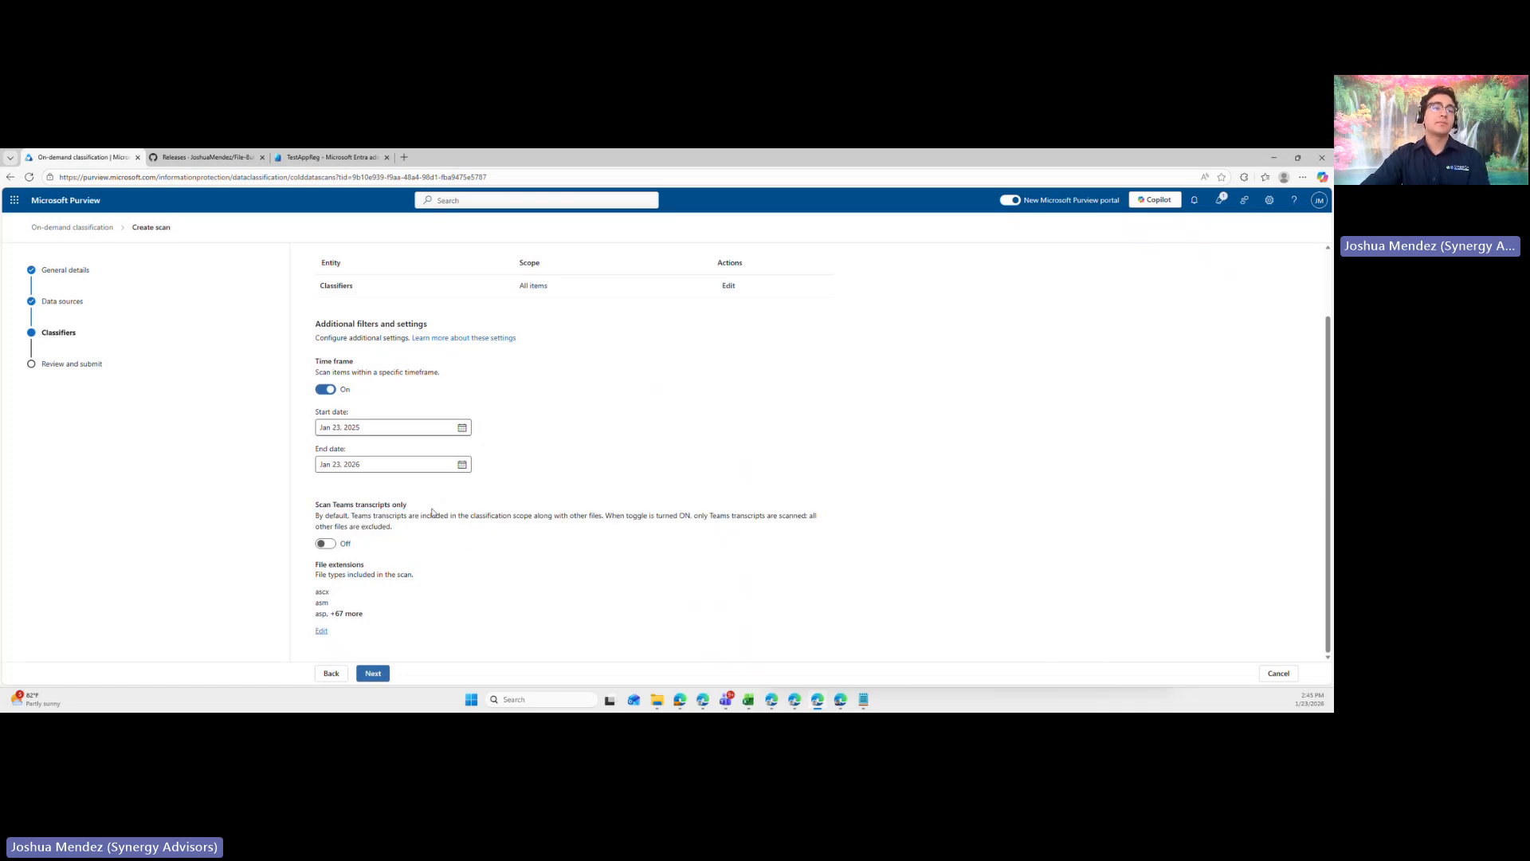
# - Proceed to the final review of Test Scan 4, check its settings, submit the scan and return to the scan list
pyautogui.click(373, 673)
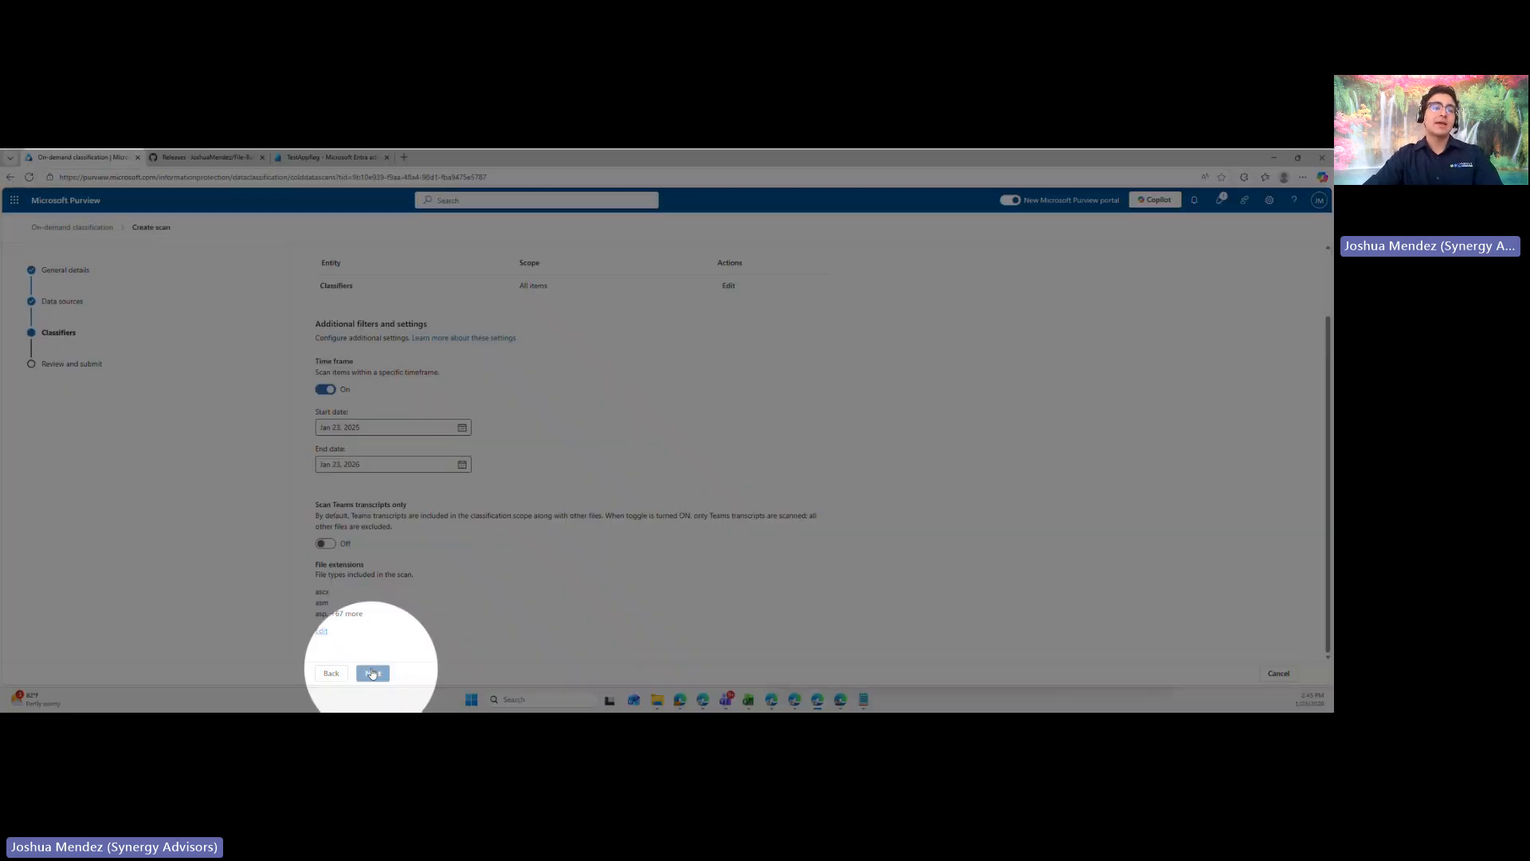
pyautogui.scroll(2, 476, 310)
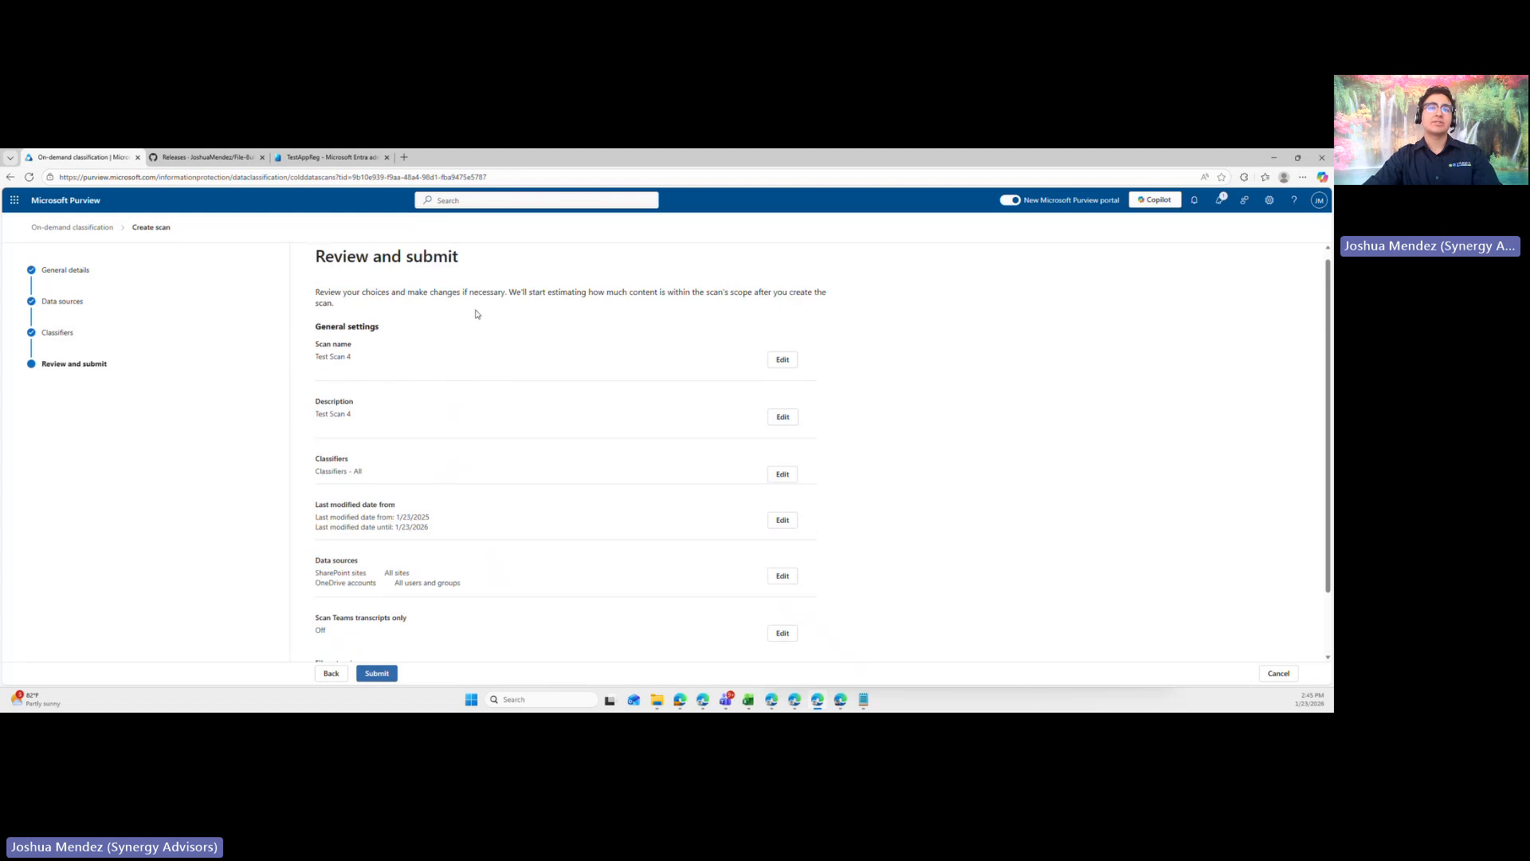
pyautogui.scroll(-2, 476, 310)
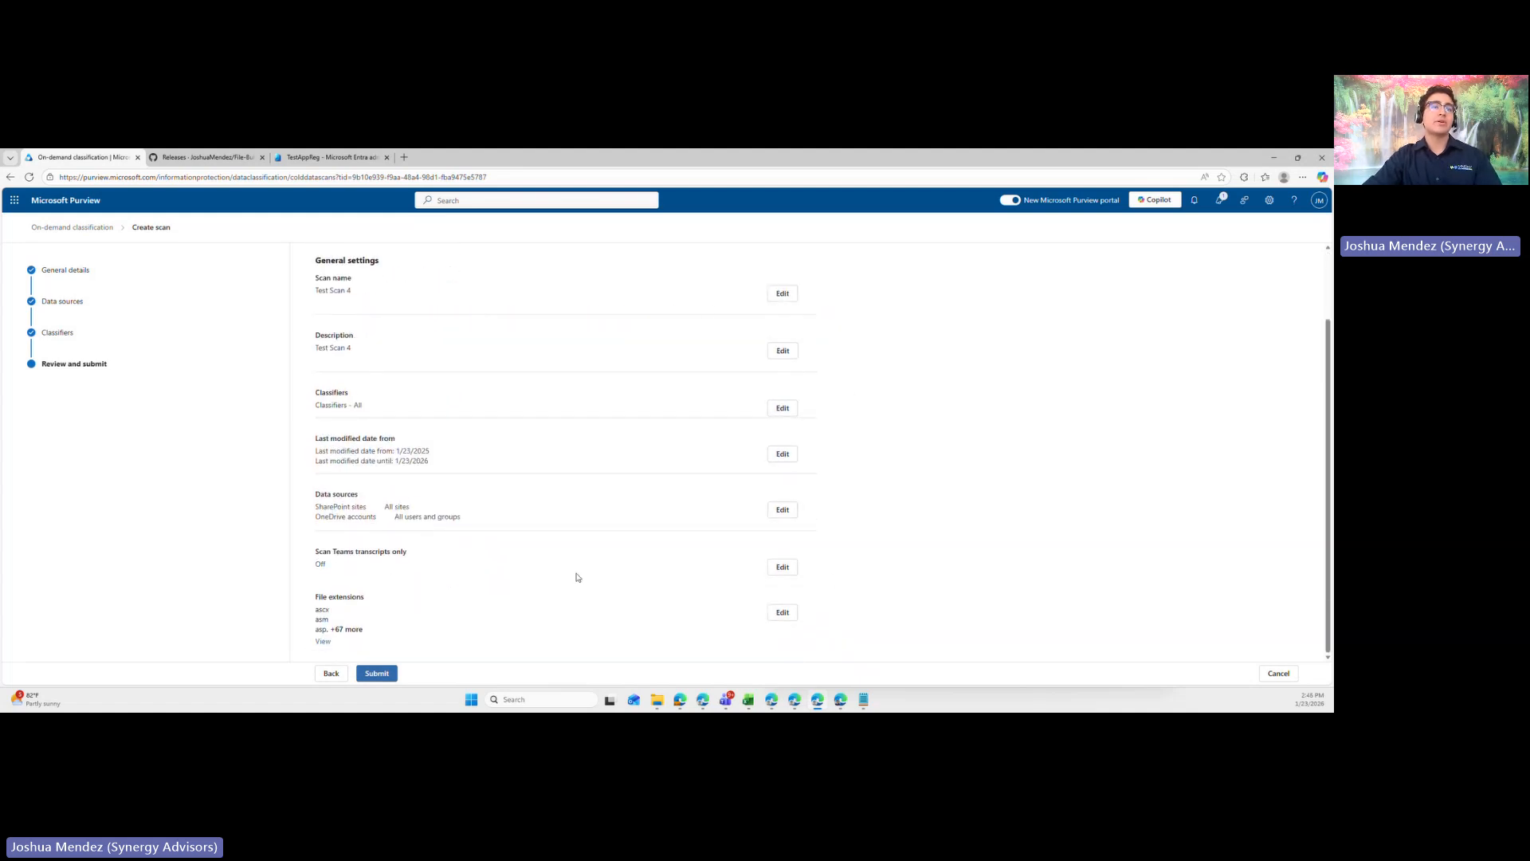
pyautogui.click(374, 675)
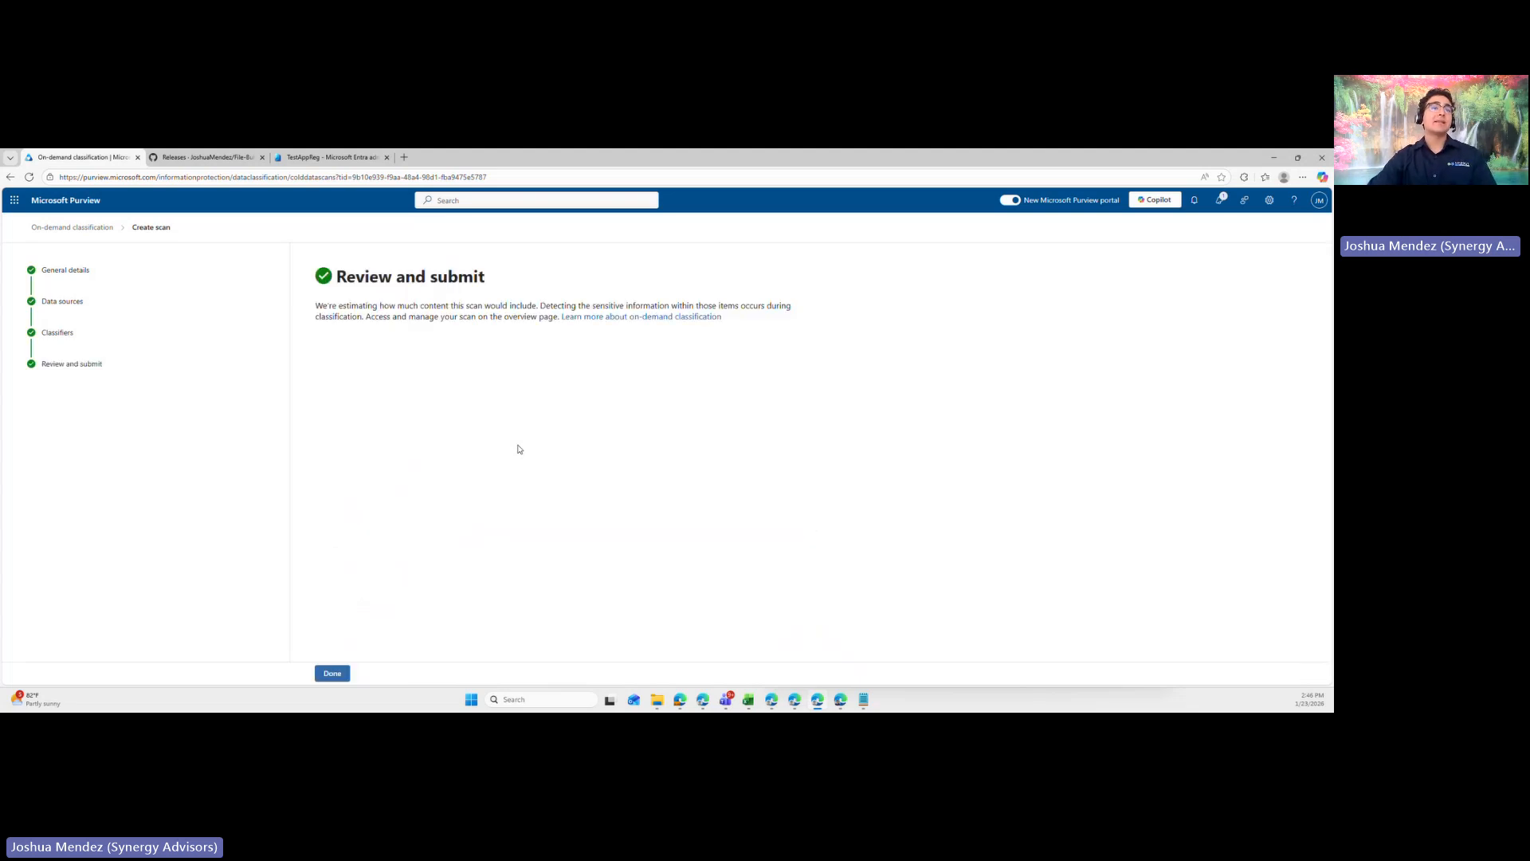
pyautogui.click(341, 672)
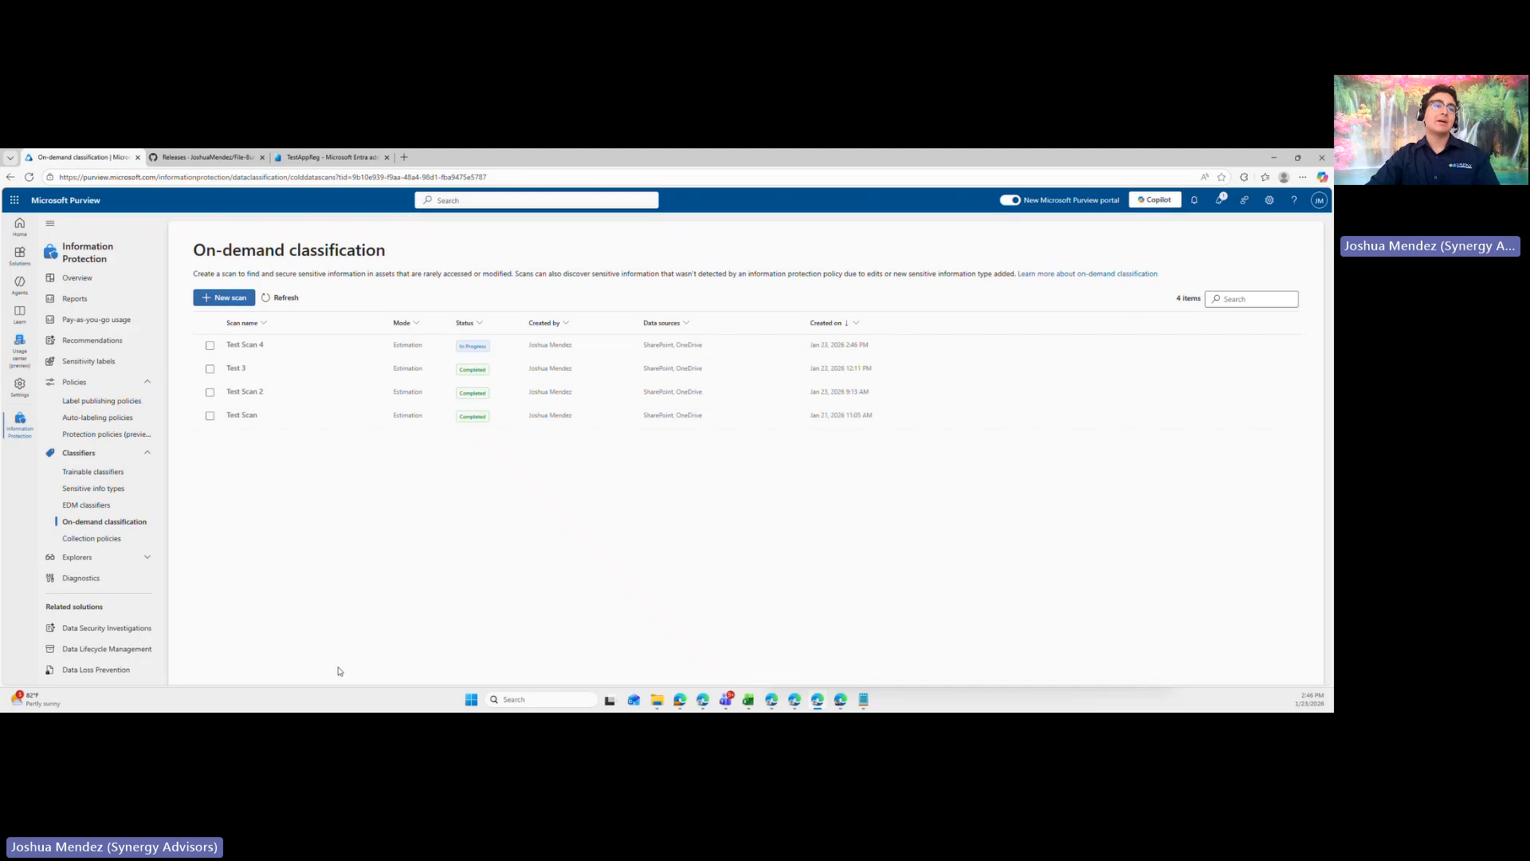
# - Open the estimation for the Test 3 scan and examine its scan summary and overall estimated cost
pyautogui.click(369, 373)
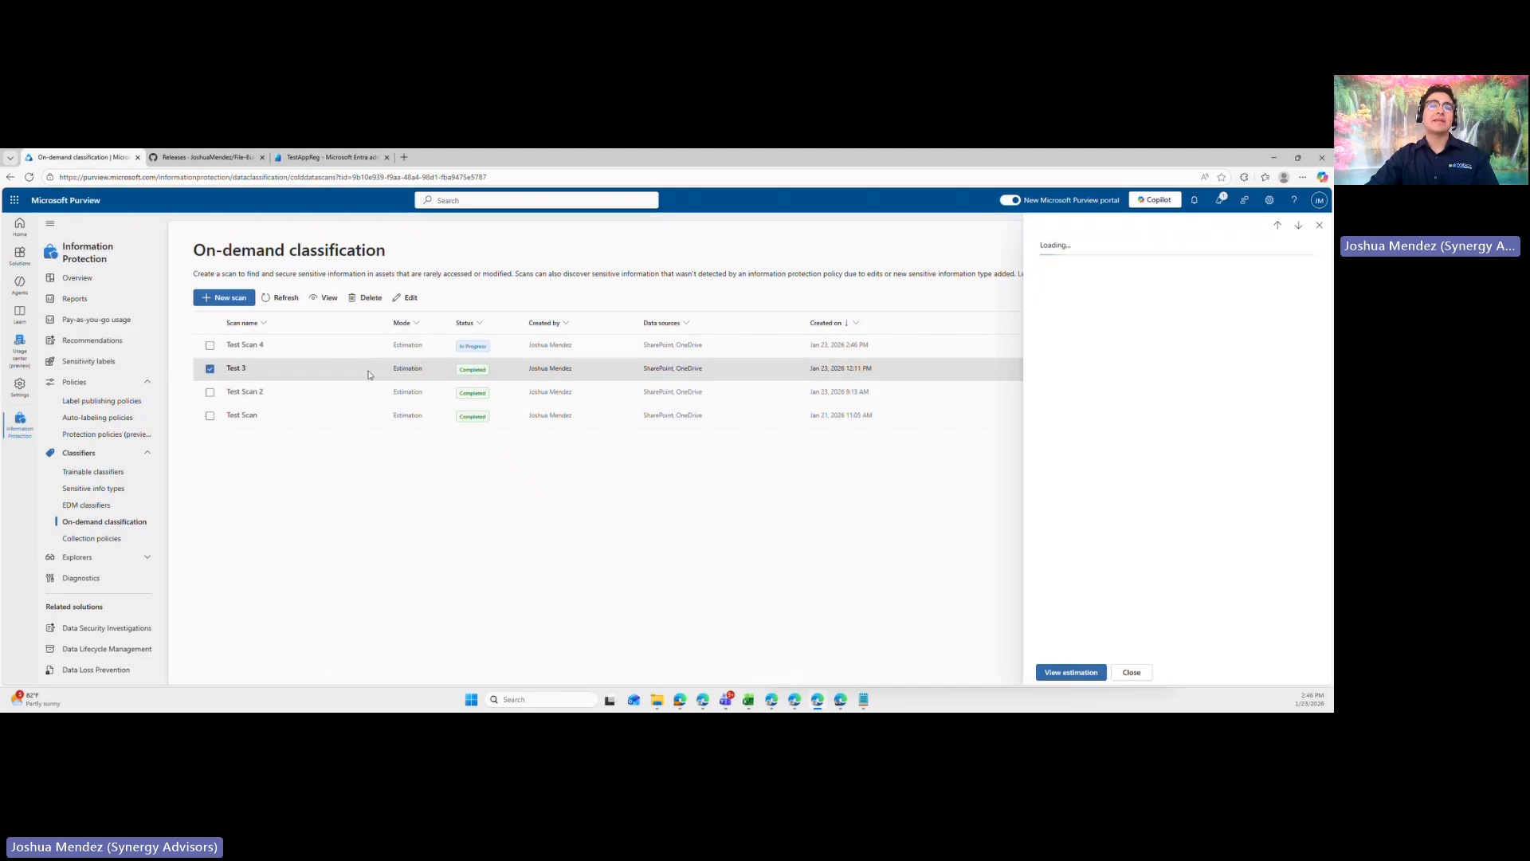
pyautogui.click(1071, 672)
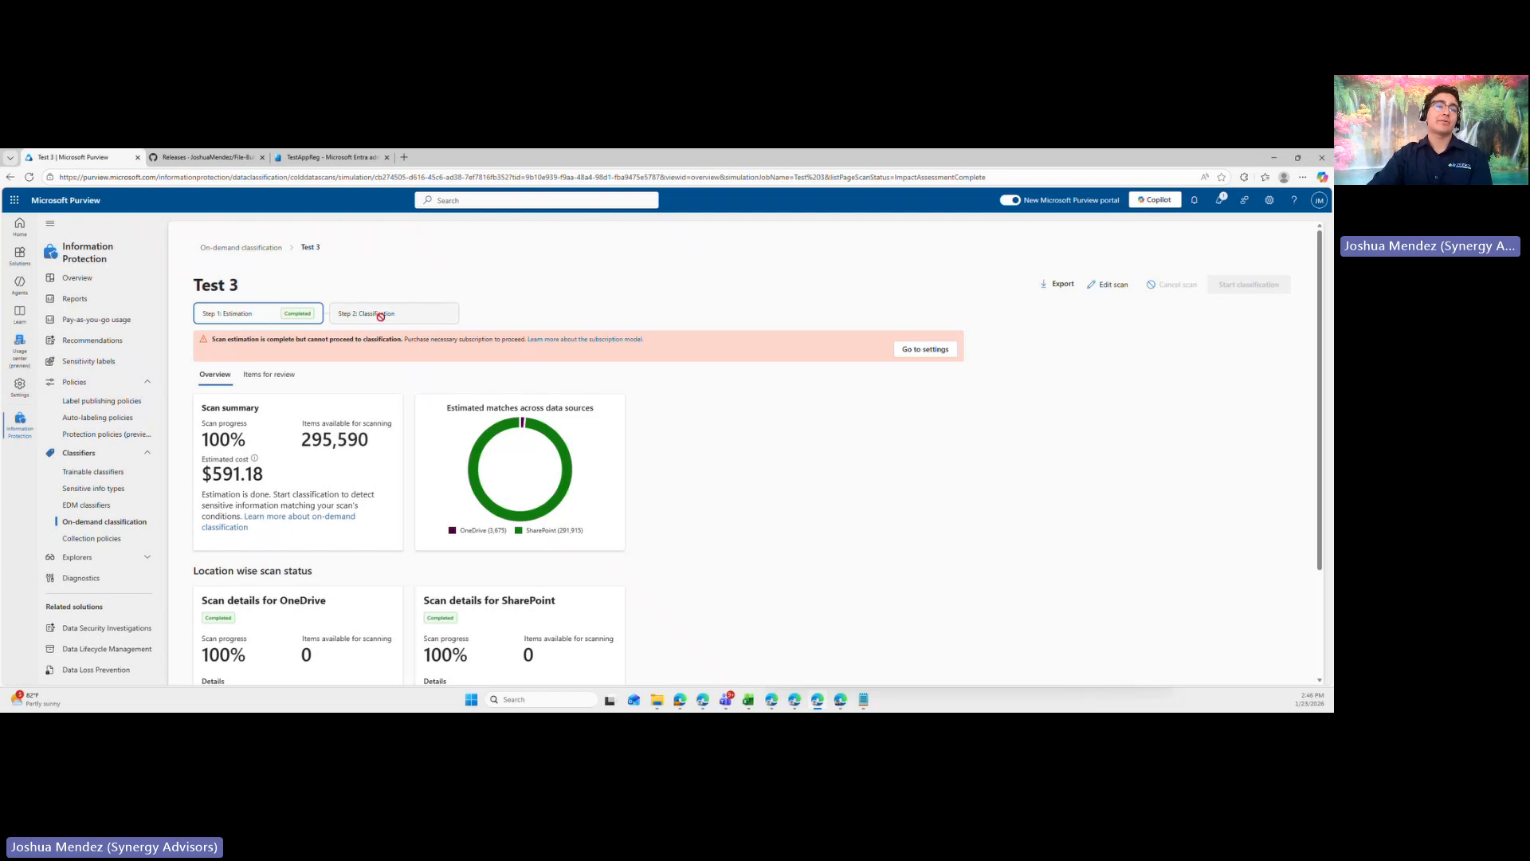
pyautogui.moveTo(275, 288); pyautogui.dragTo(186, 287)
pyautogui.click(366, 286)
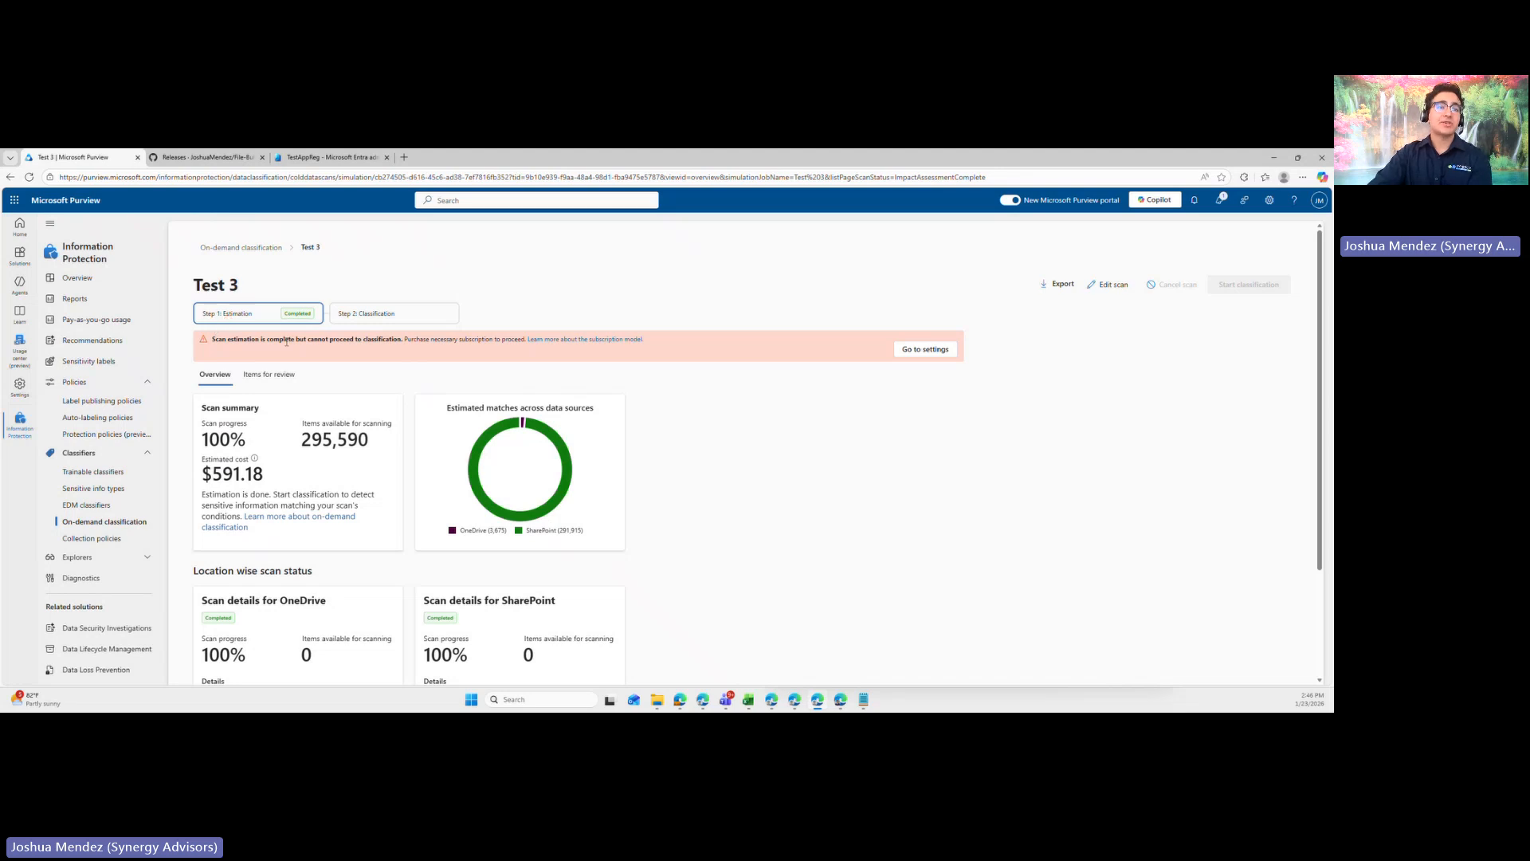
pyautogui.moveTo(274, 478); pyautogui.dragTo(184, 479)
pyautogui.click(197, 502)
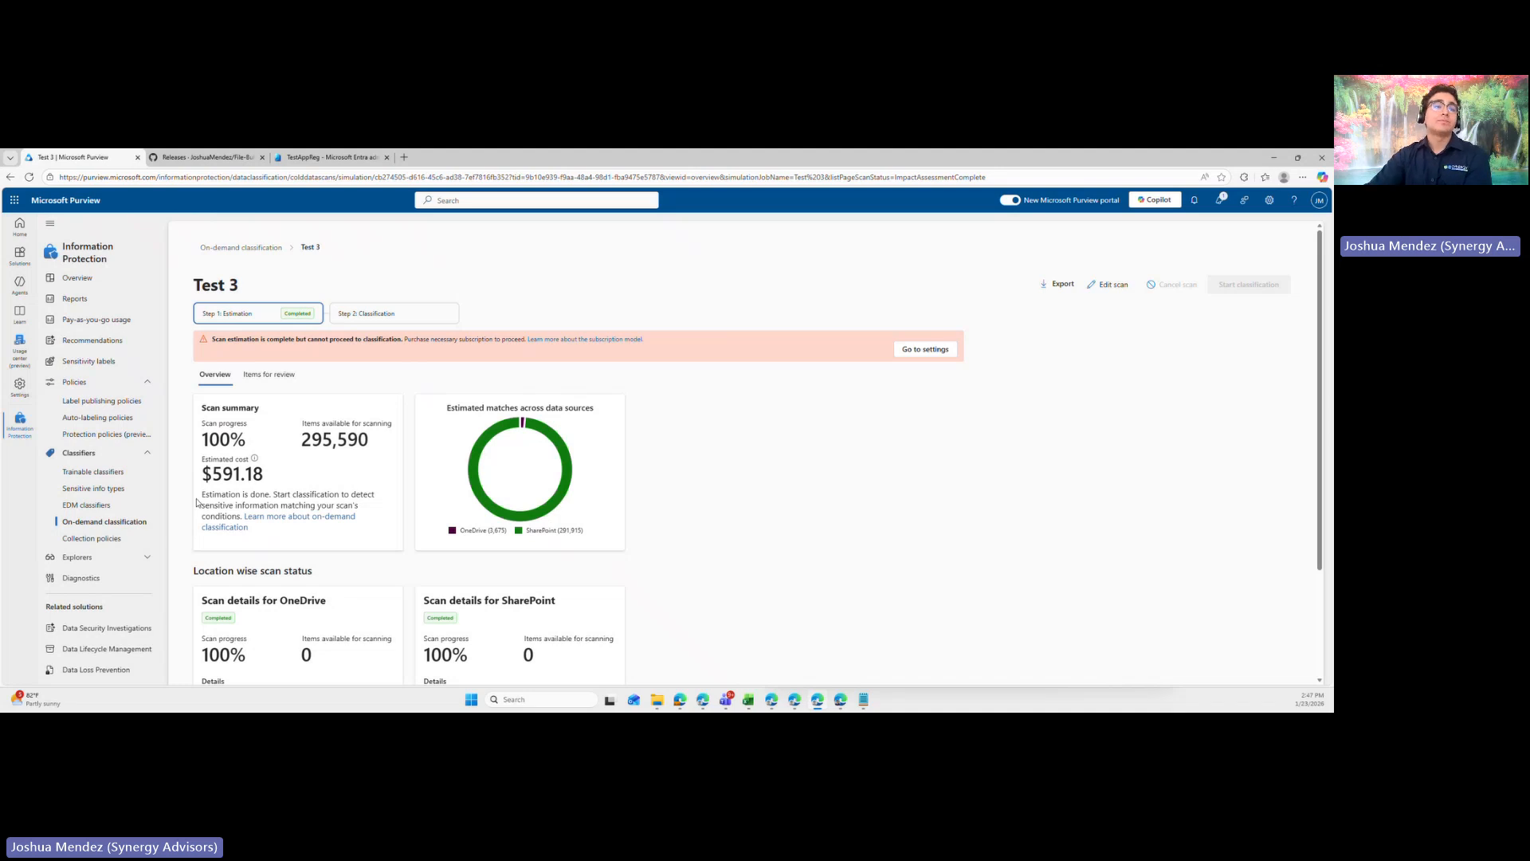
# - Examine the location-wise scan status of Test 3, focusing on the OneDrive scan details and estimated cost
pyautogui.scroll(-3, 784, 389)
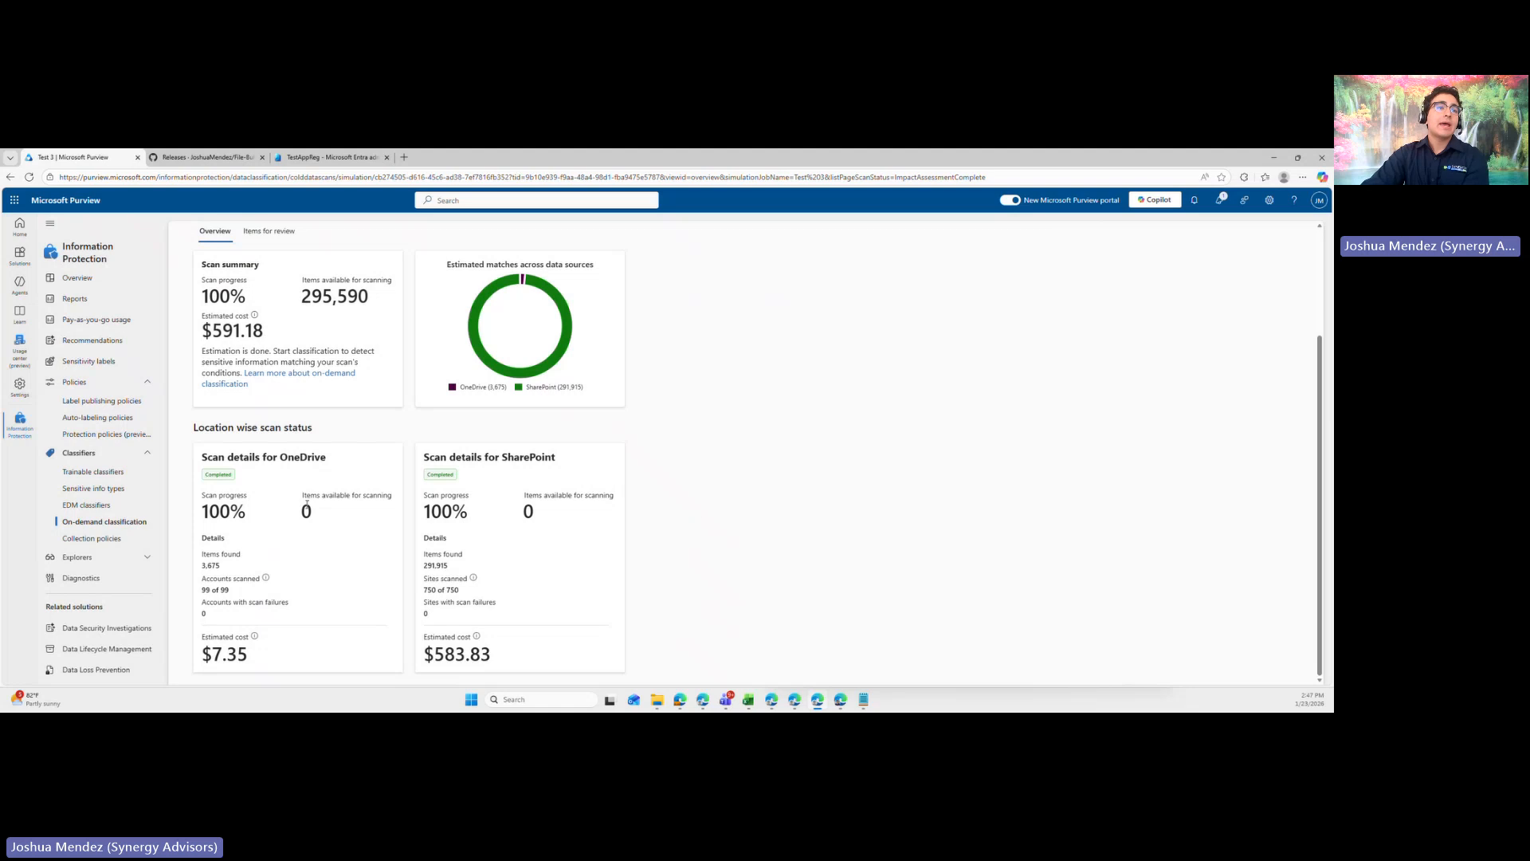
pyautogui.moveTo(184, 426); pyautogui.dragTo(402, 429)
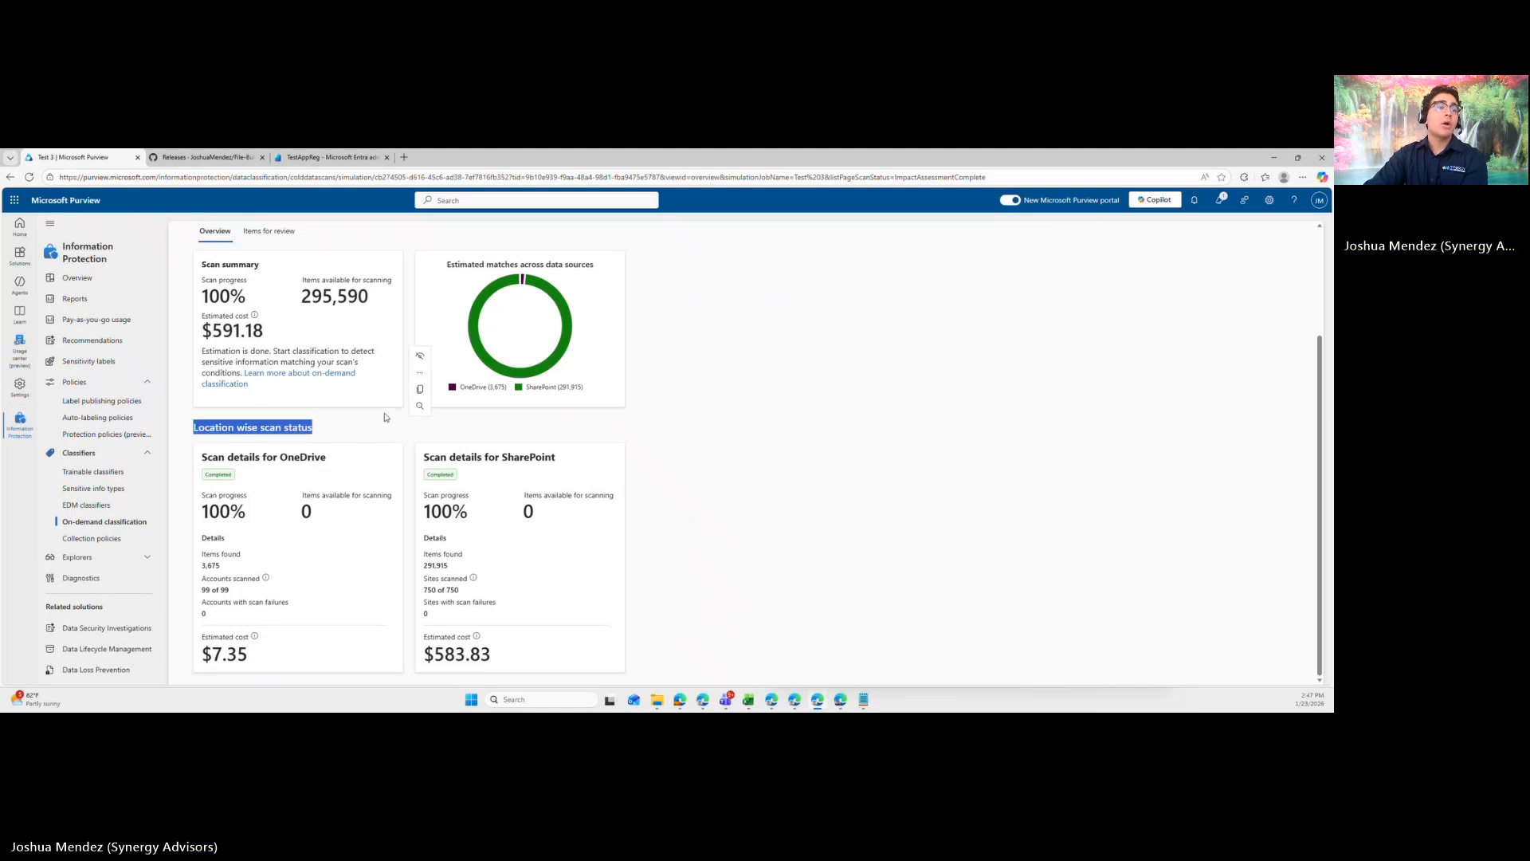
pyautogui.moveTo(274, 654); pyautogui.dragTo(212, 661)
pyautogui.click(292, 663)
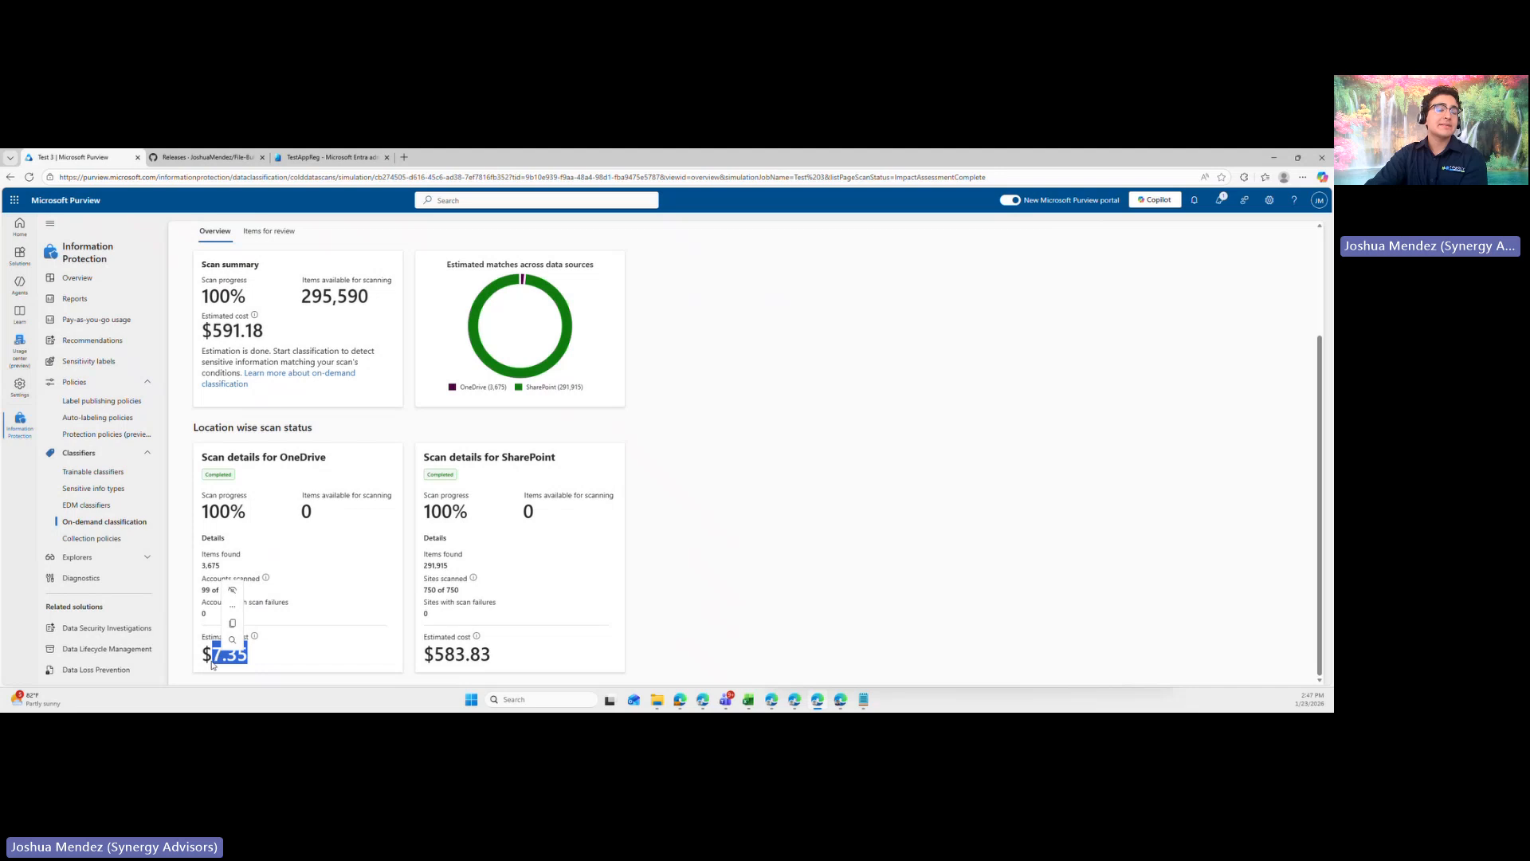
pyautogui.click(214, 661)
pyautogui.moveTo(279, 459); pyautogui.dragTo(328, 461)
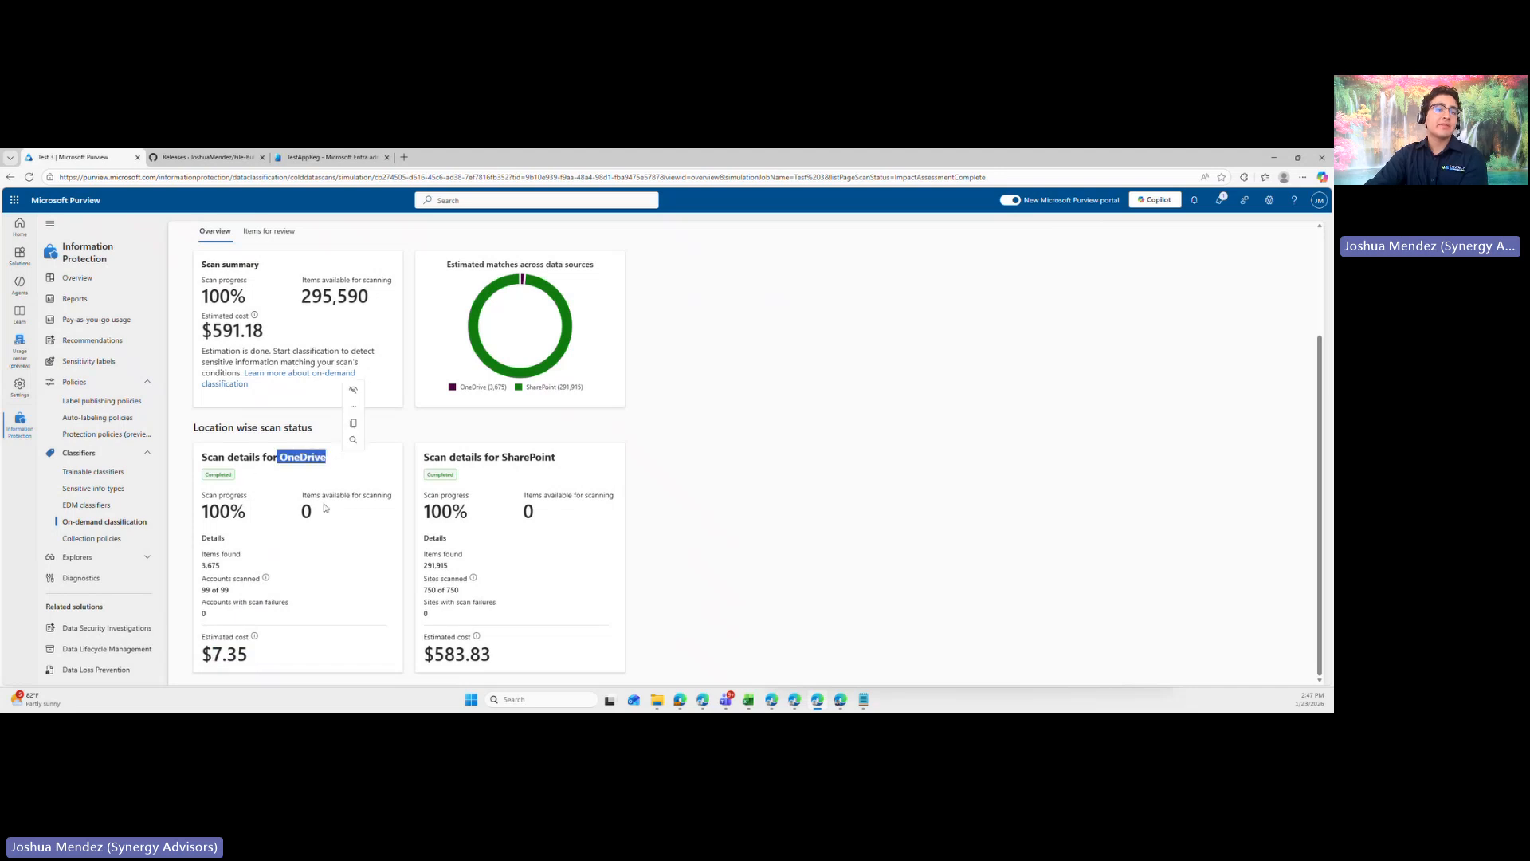
pyautogui.moveTo(265, 666); pyautogui.dragTo(201, 662)
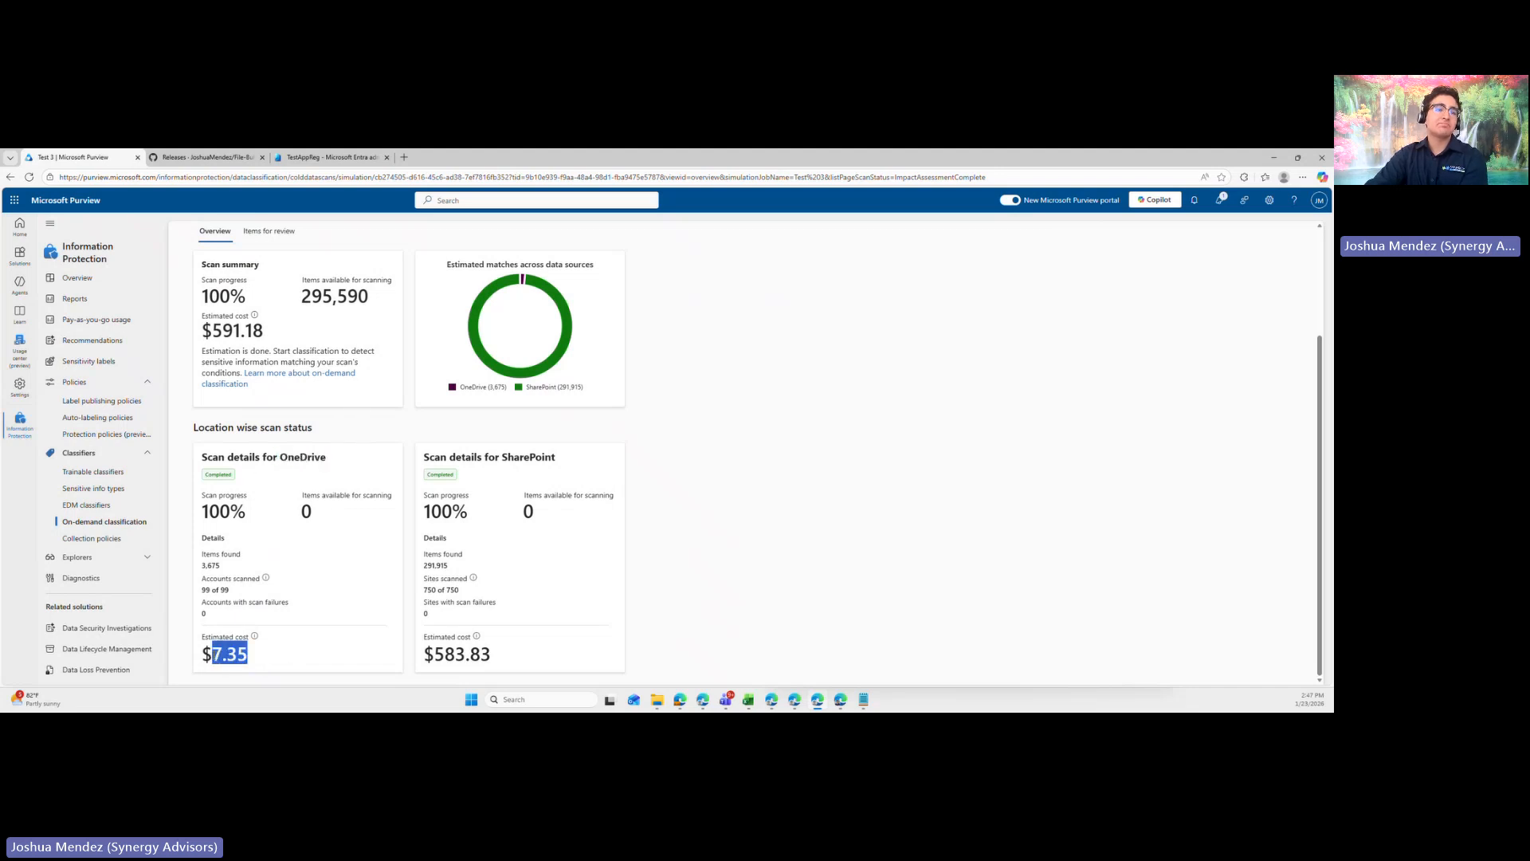
pyautogui.click(257, 664)
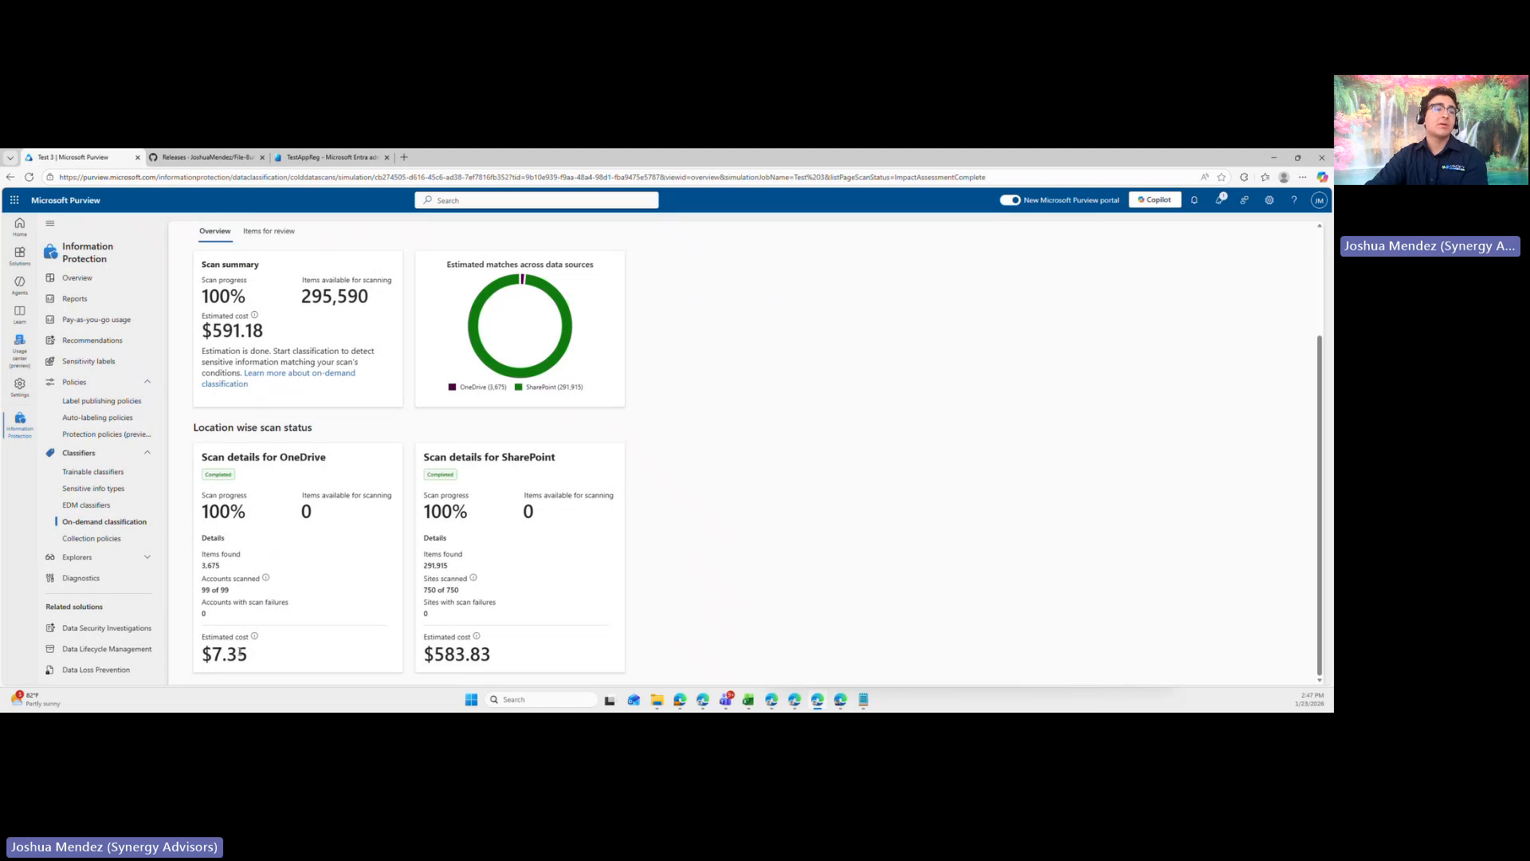
pyautogui.moveTo(265, 660); pyautogui.dragTo(201, 636)
pyautogui.click(205, 535)
# - Examine the SharePoint scan details and estimated cost of Test 3, and return to the scan overview
pyautogui.moveTo(576, 465); pyautogui.dragTo(426, 460)
pyautogui.click(677, 463)
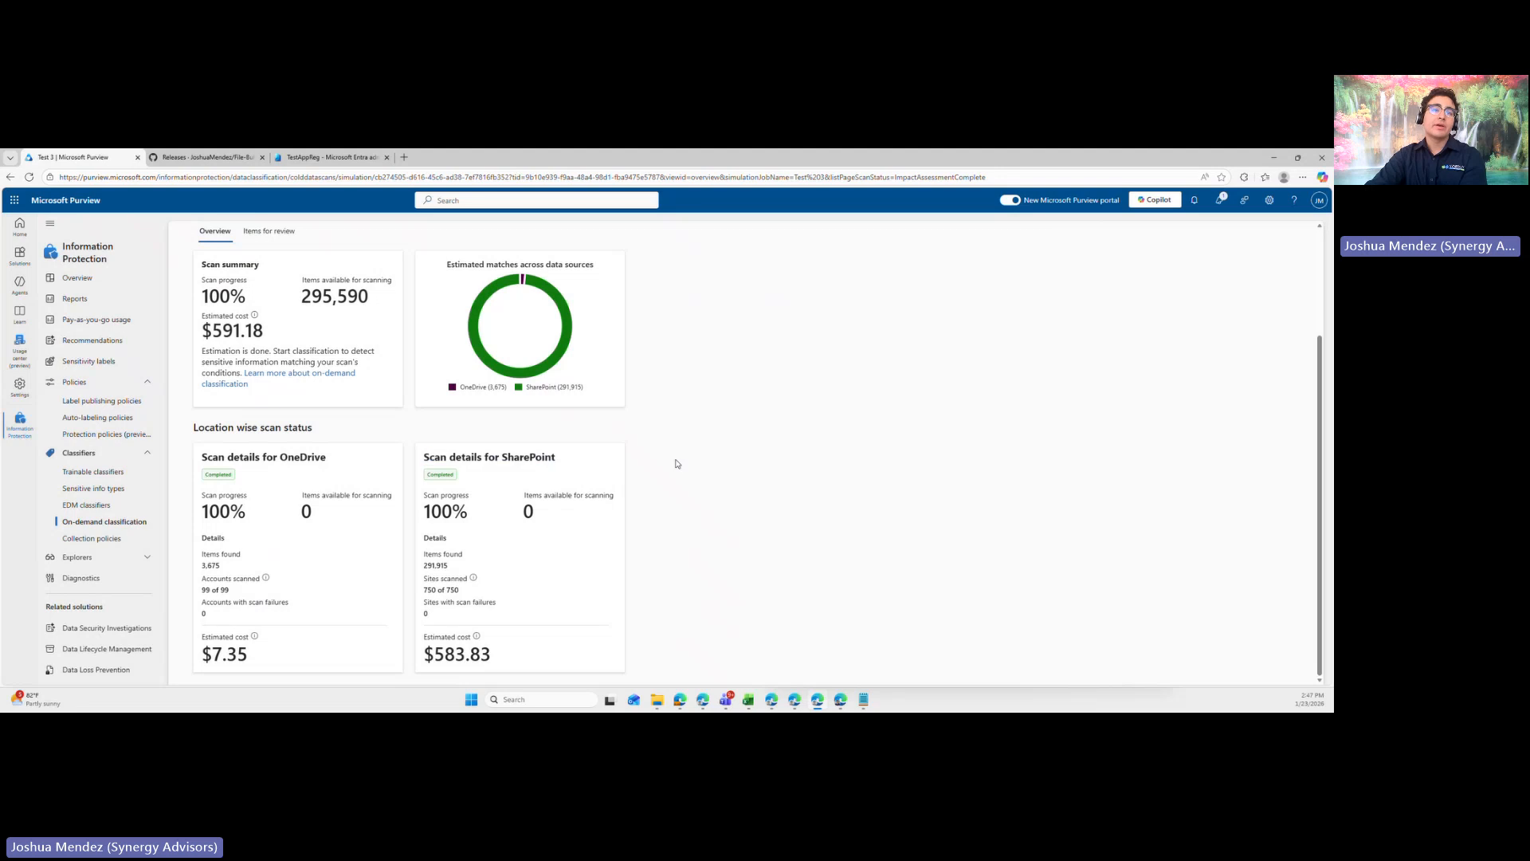
pyautogui.doubleClick(436, 661)
pyautogui.click(438, 659)
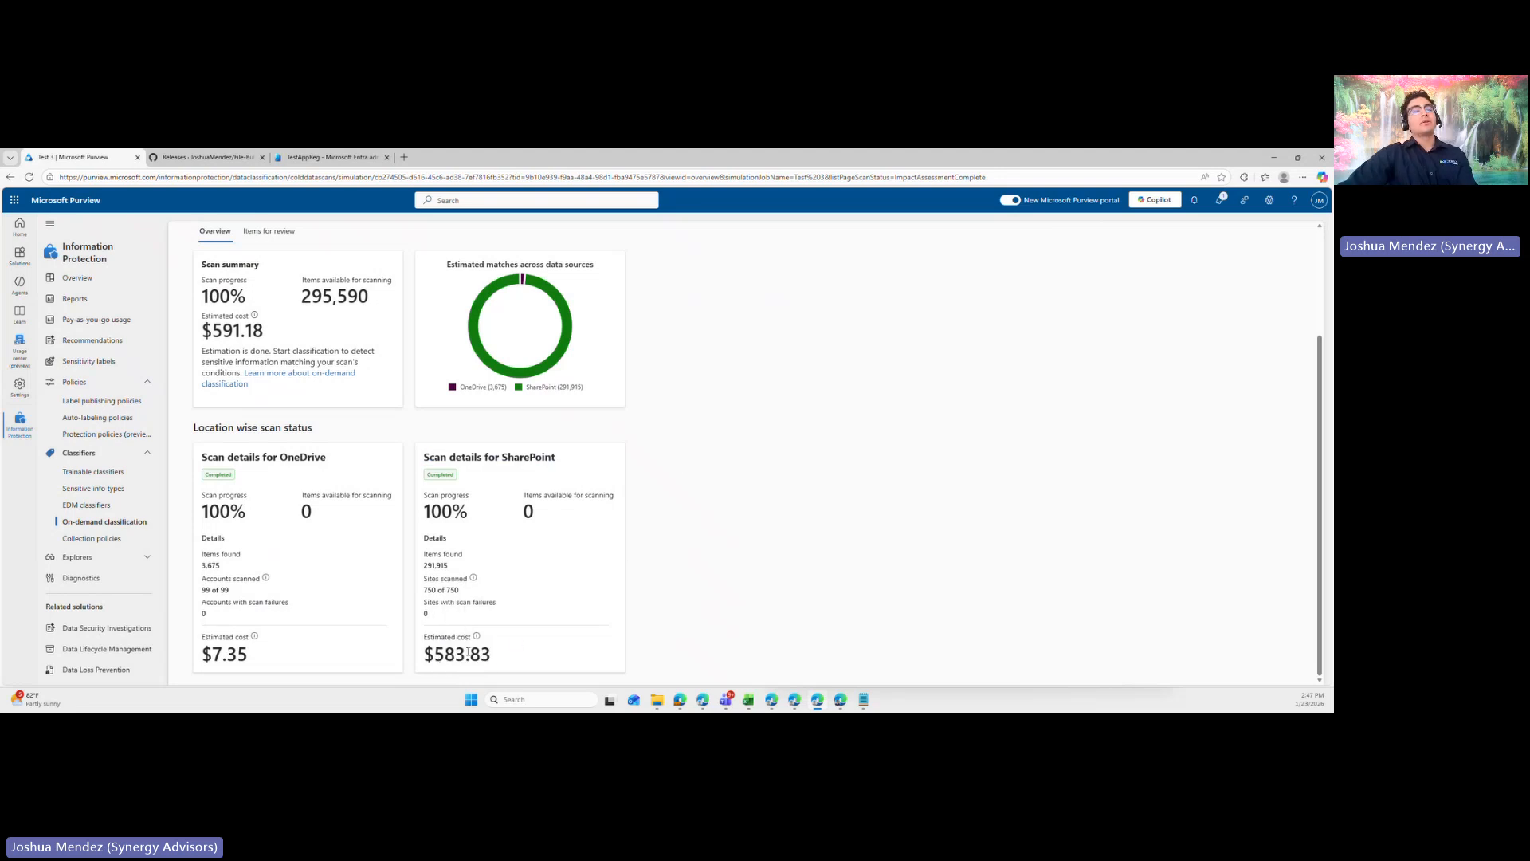
pyautogui.scroll(3, 558, 534)
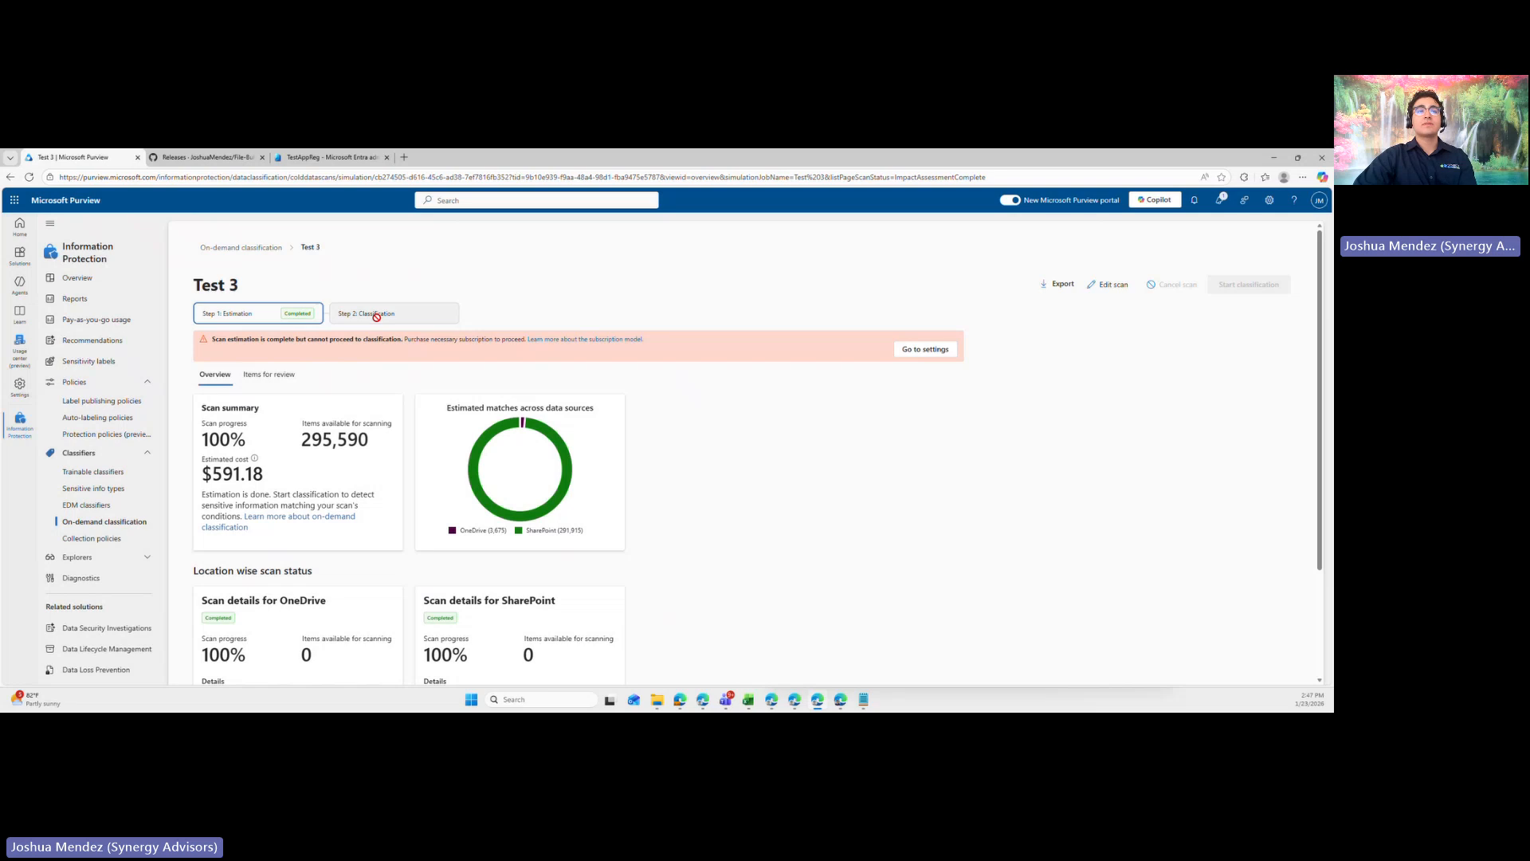
# - Switch to the Work 6 browser profile, go to purview.microsoft.com and sign in with the saved account
pyautogui.click(1284, 178)
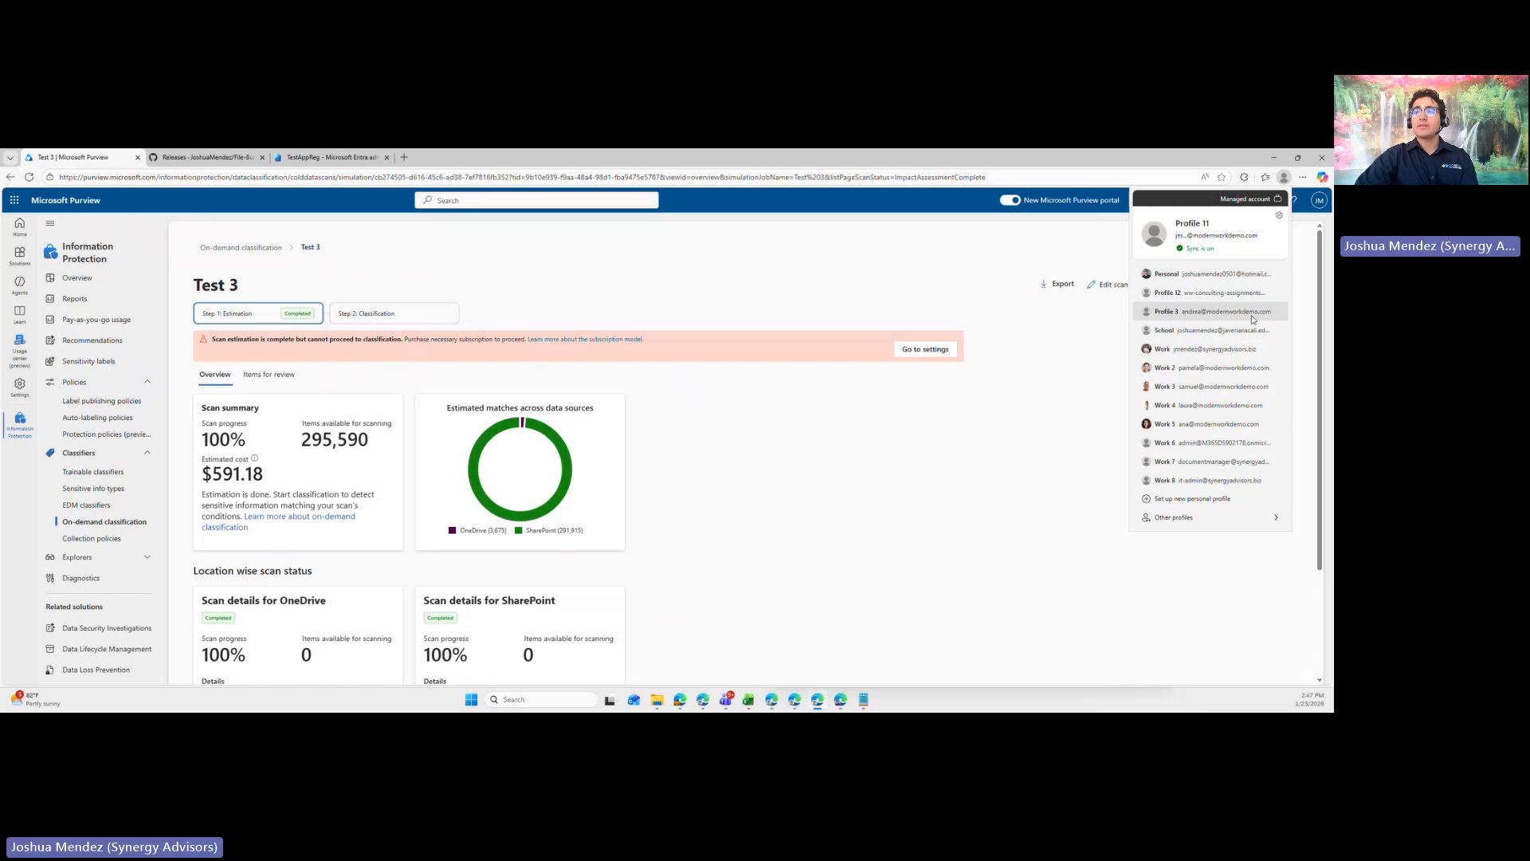
pyautogui.click(1226, 443)
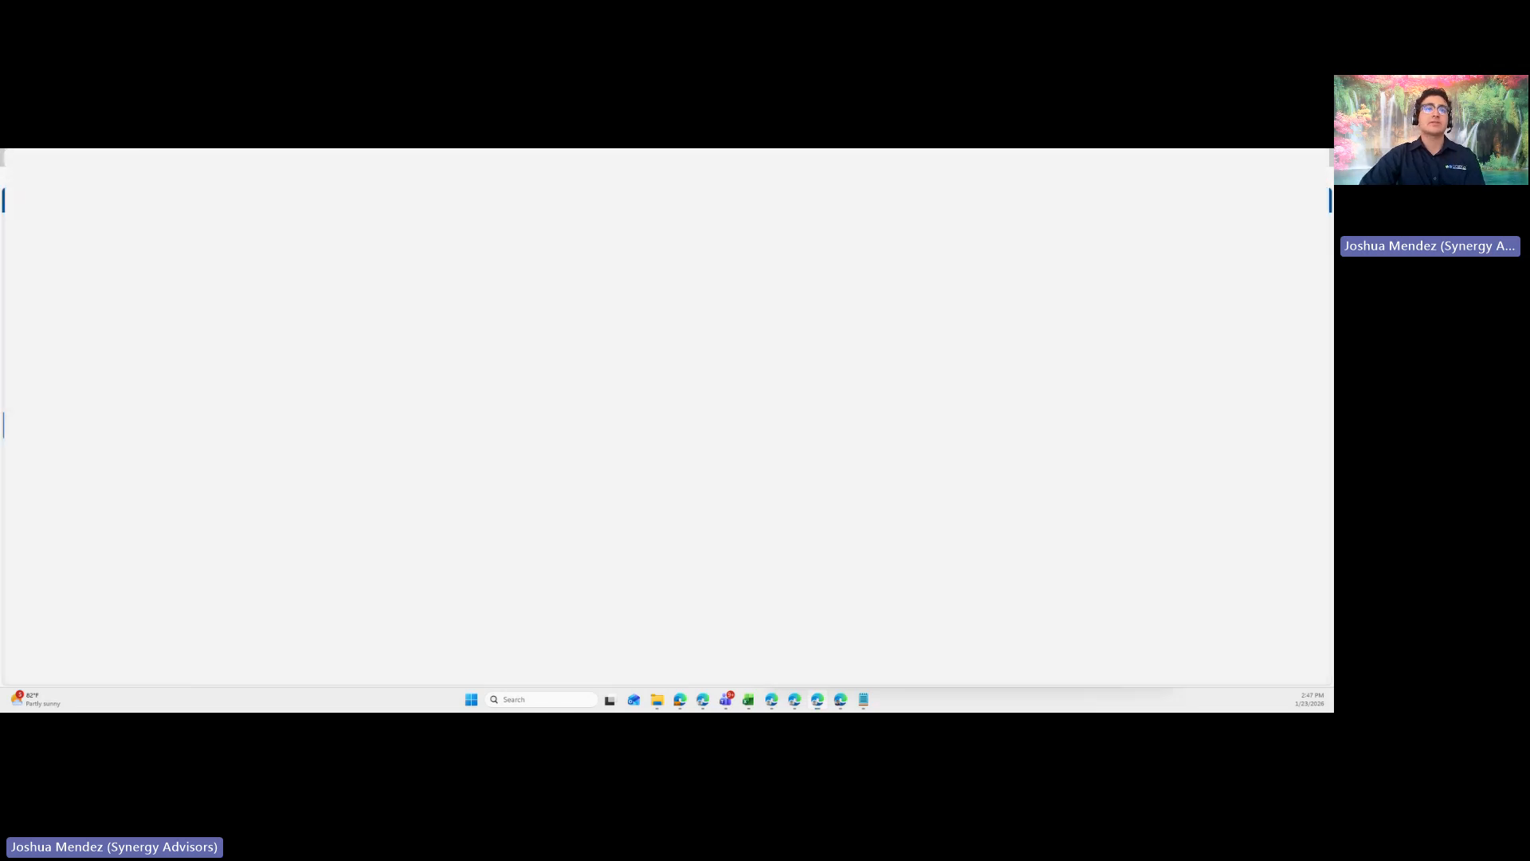
pyautogui.write('pu')
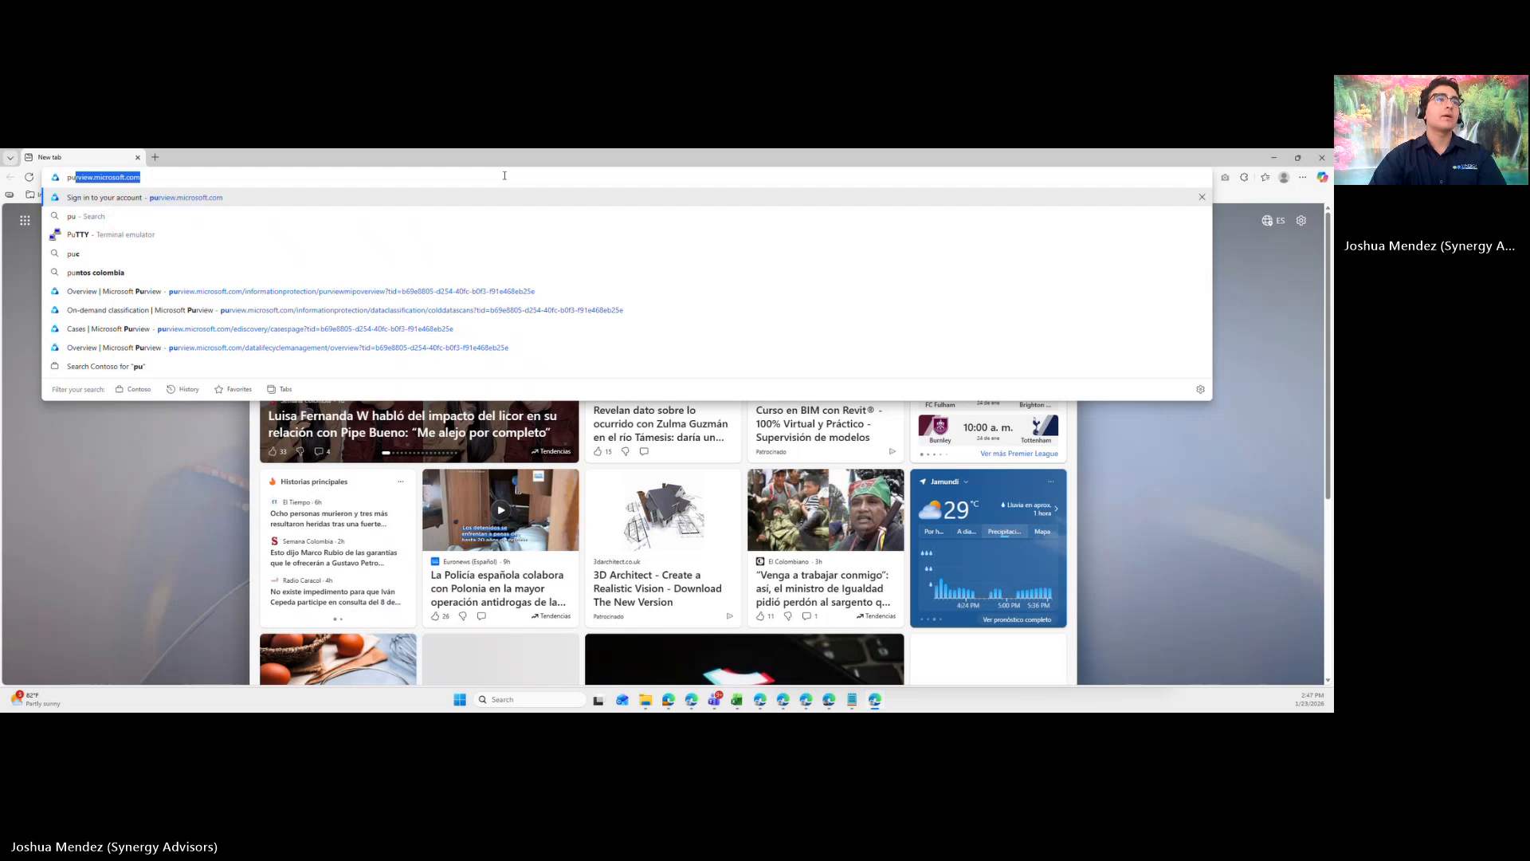
pyautogui.press('Return')
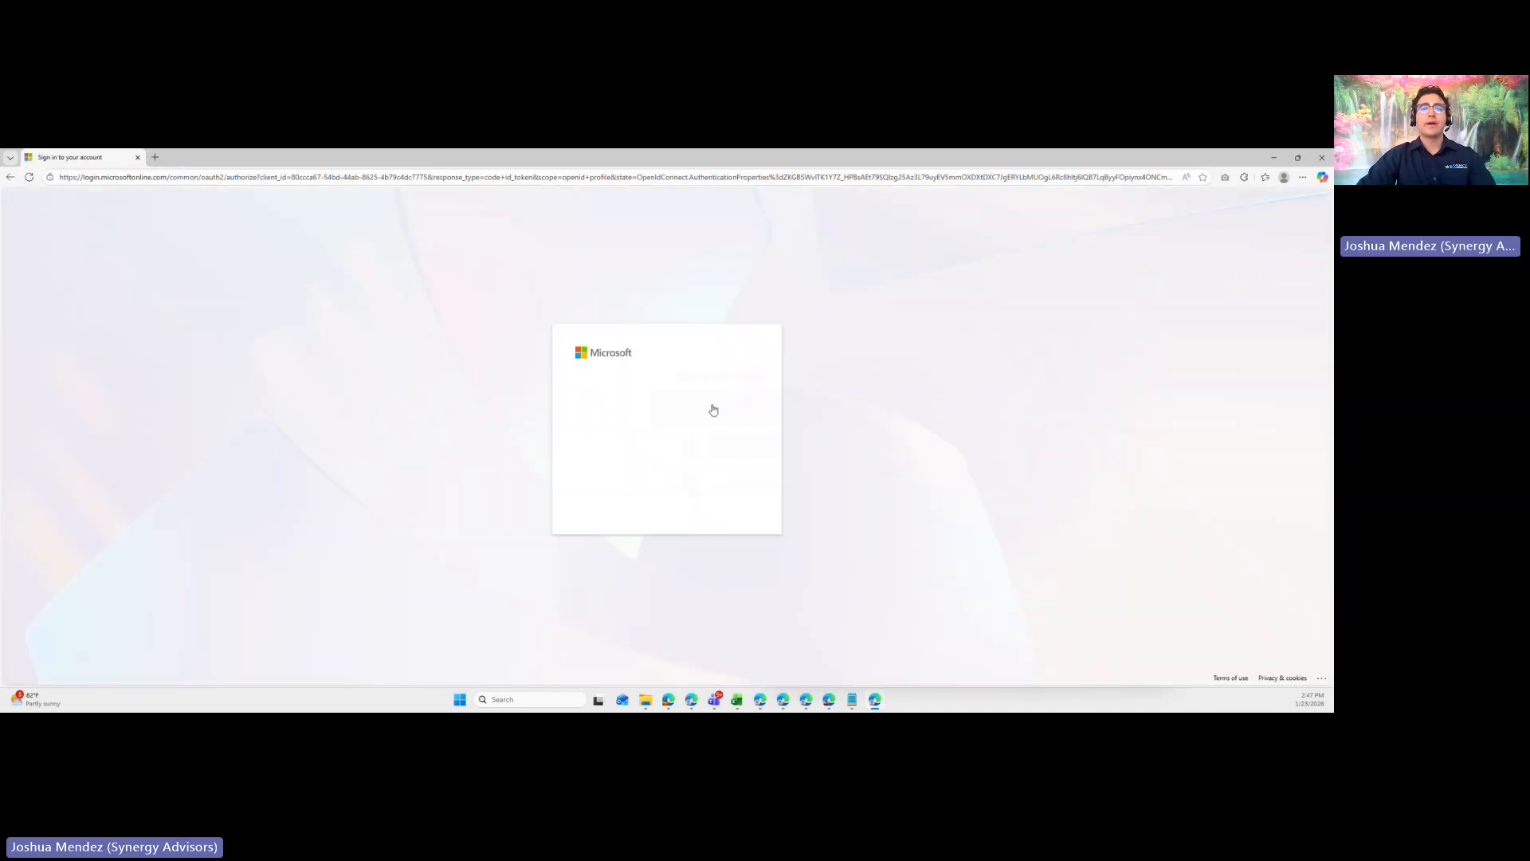
pyautogui.click(688, 416)
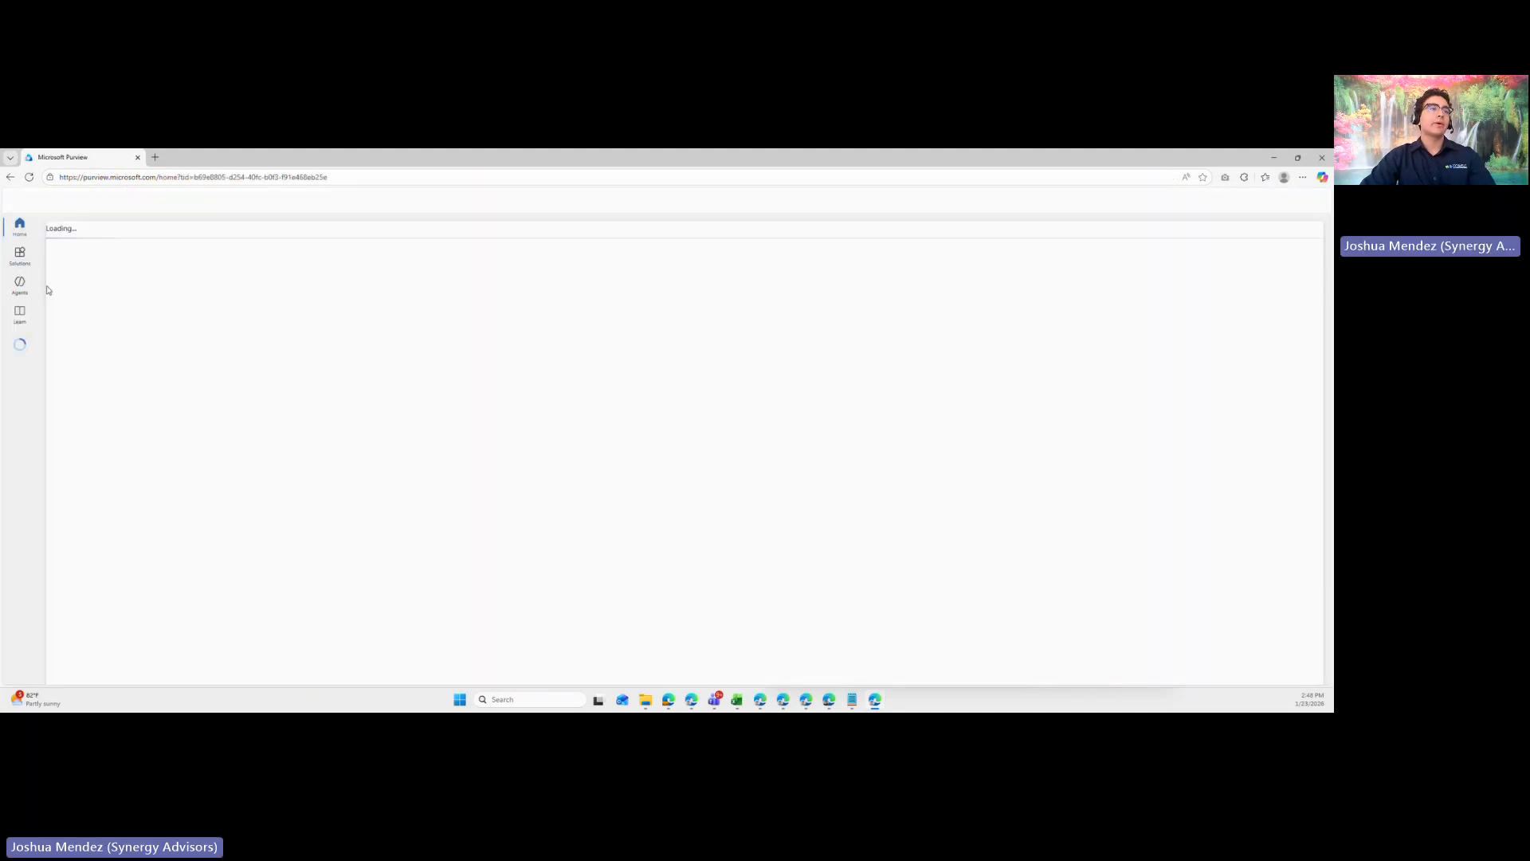
# - Open the On-demand classification page under Classifiers in the Information Protection solution
pyautogui.click(19, 253)
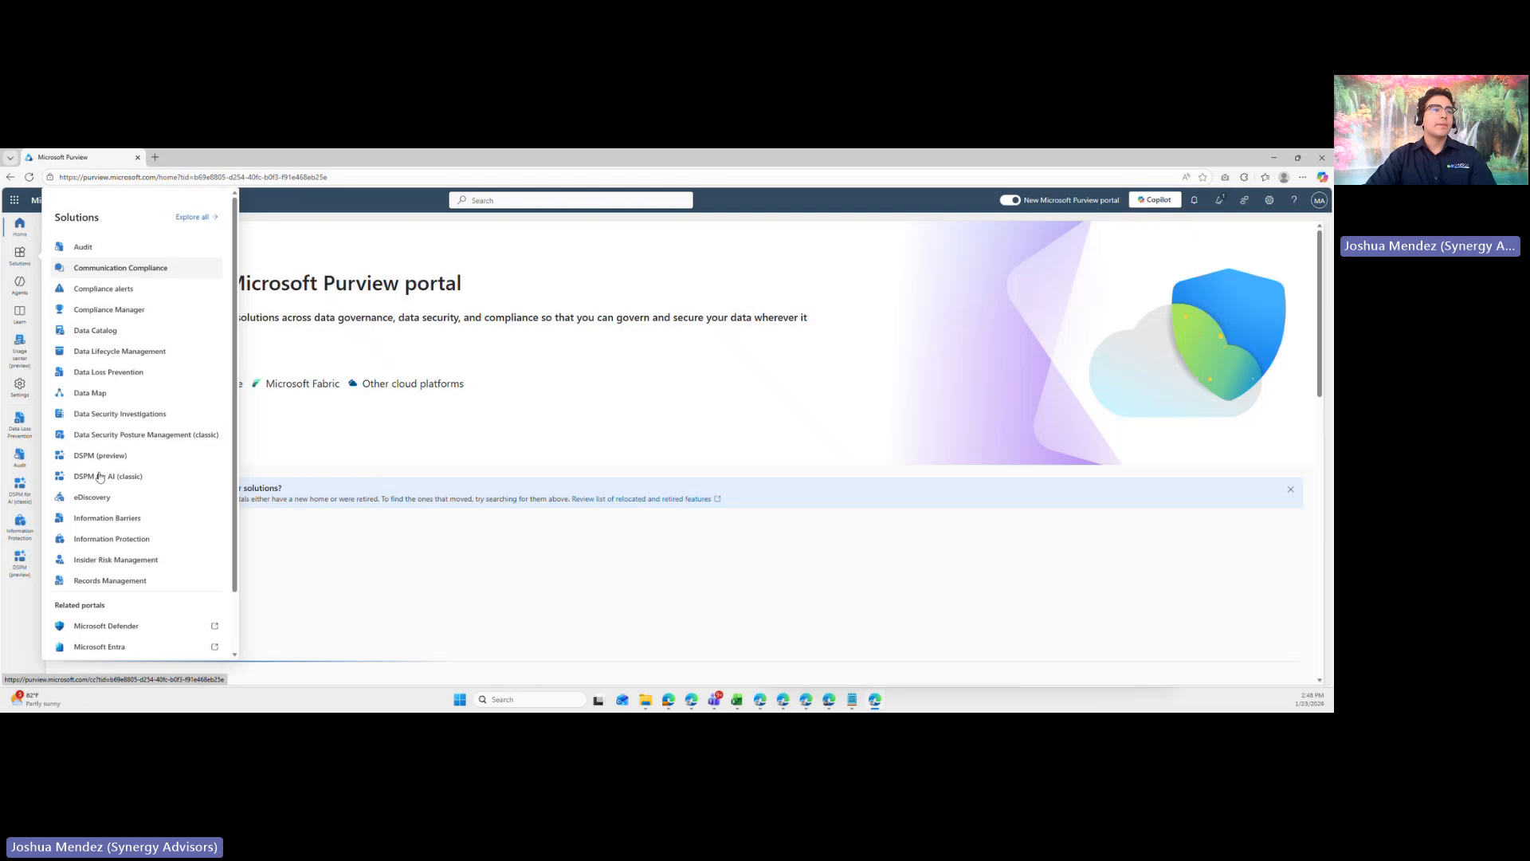
pyautogui.click(112, 539)
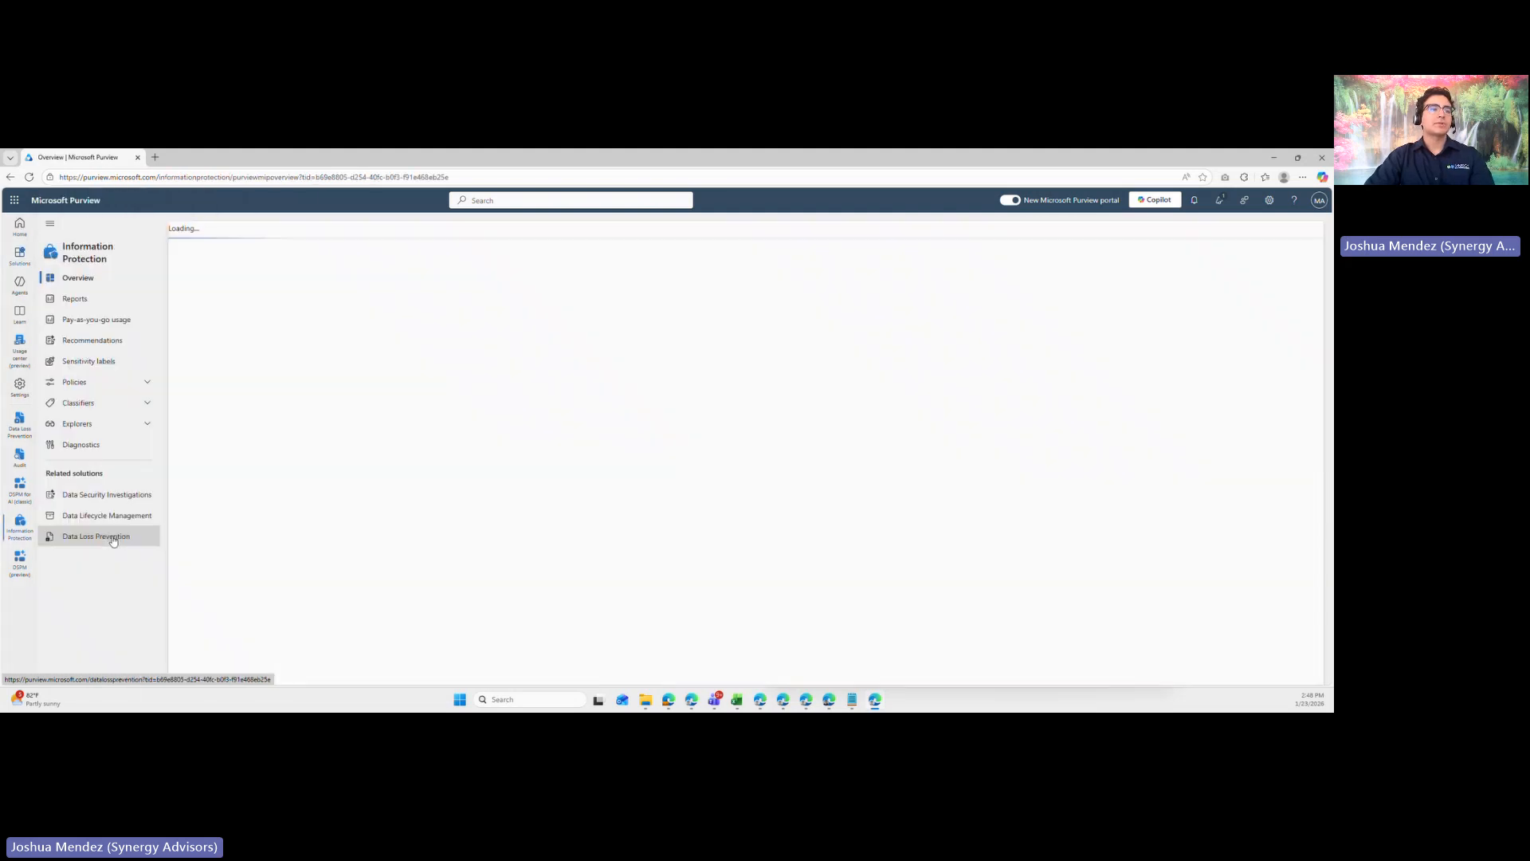
pyautogui.click(114, 407)
pyautogui.click(104, 470)
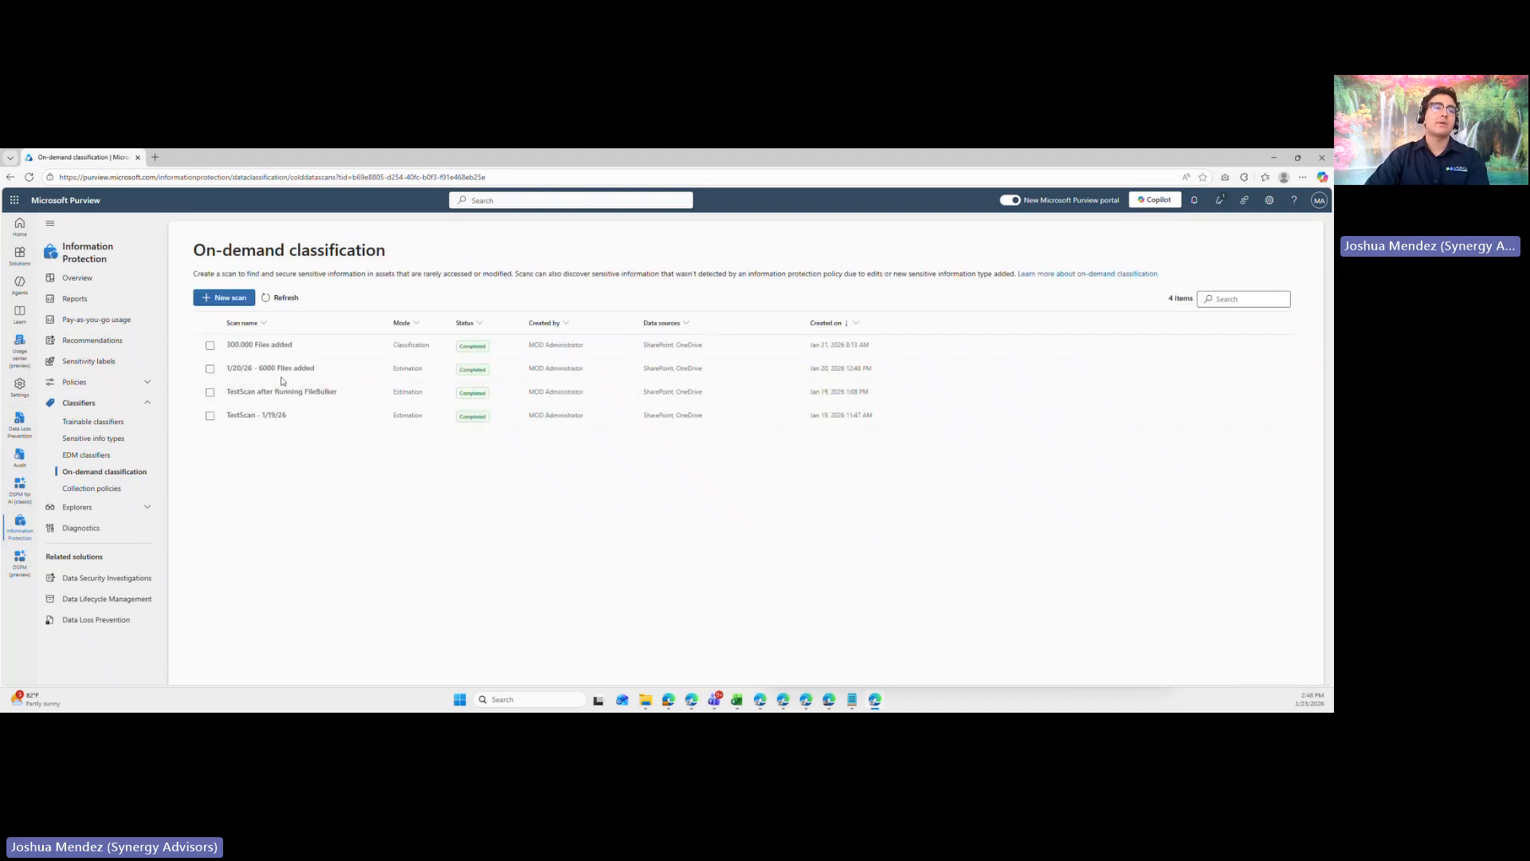
# - Open the scan results of the completed classification named 300.000 Files added
pyautogui.click(336, 423)
pyautogui.click(341, 352)
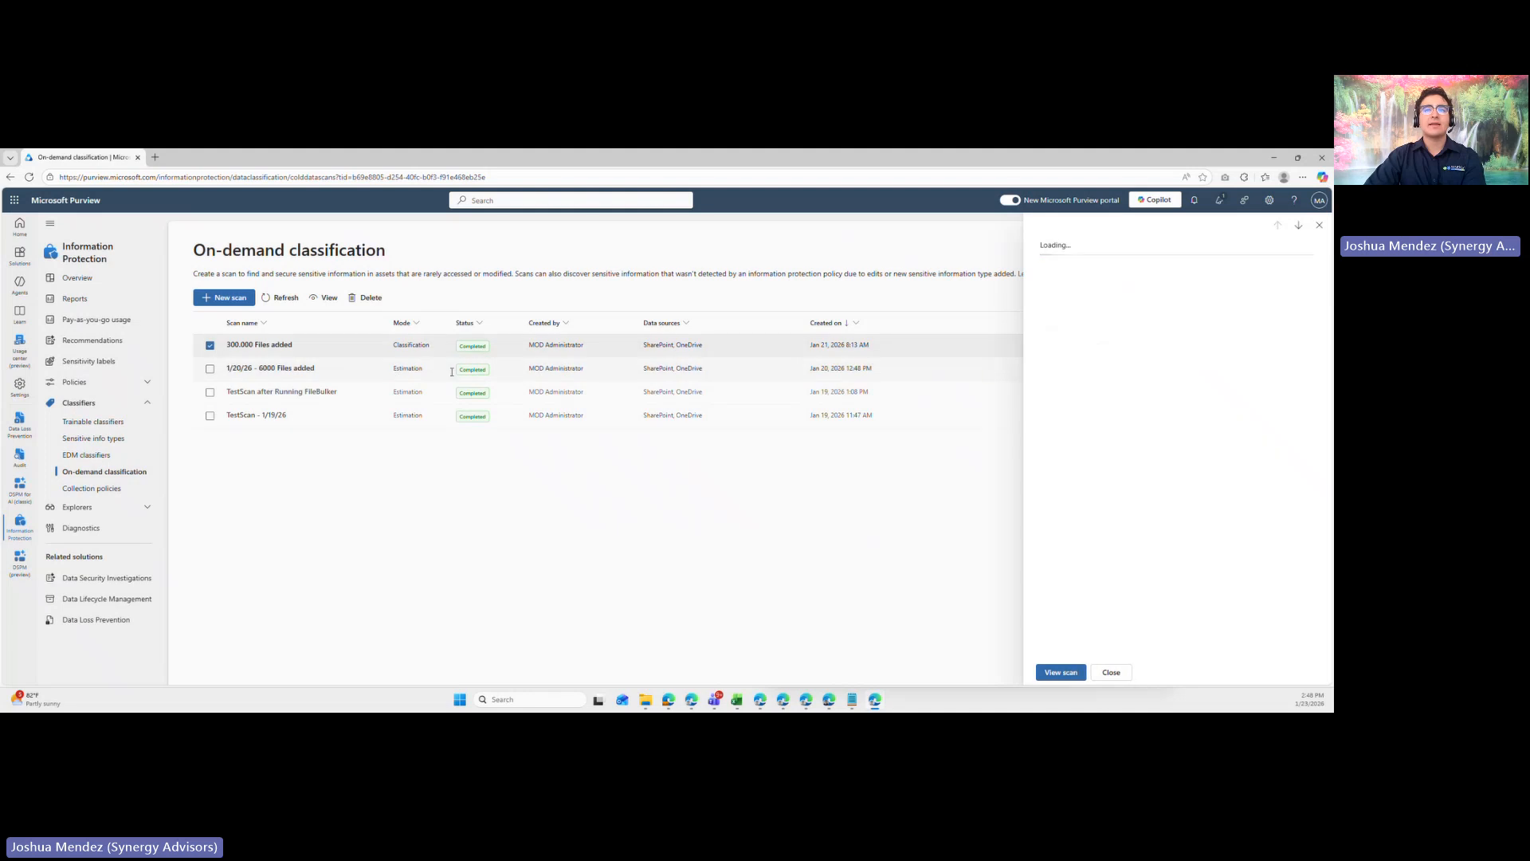
pyautogui.click(1058, 677)
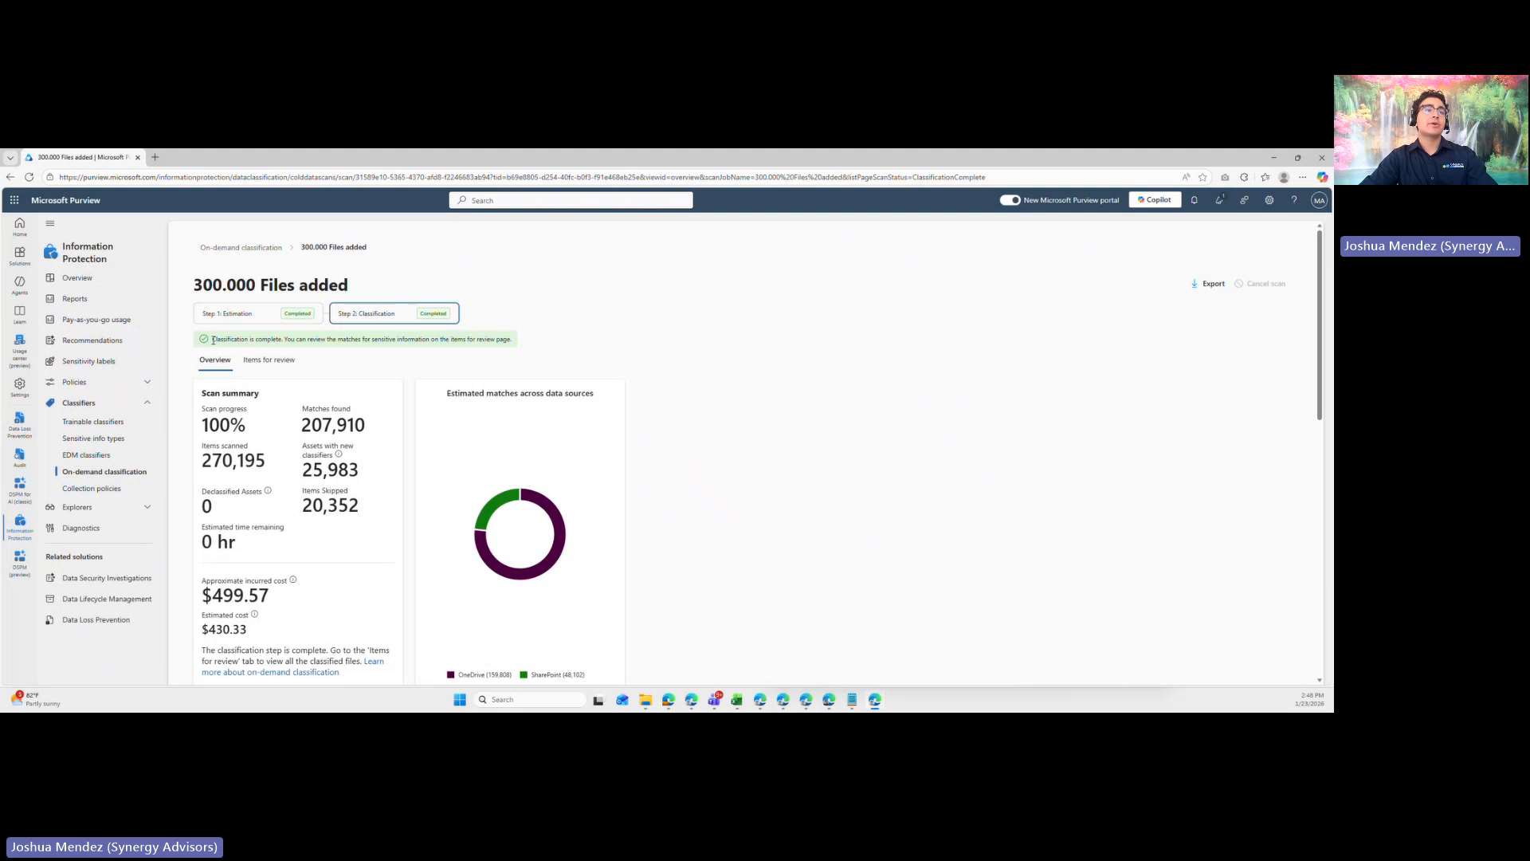
# - Examine the classification status message, matches found and items scanned in the scan summary of 300.000 Files added
pyautogui.moveTo(213, 340); pyautogui.dragTo(607, 343)
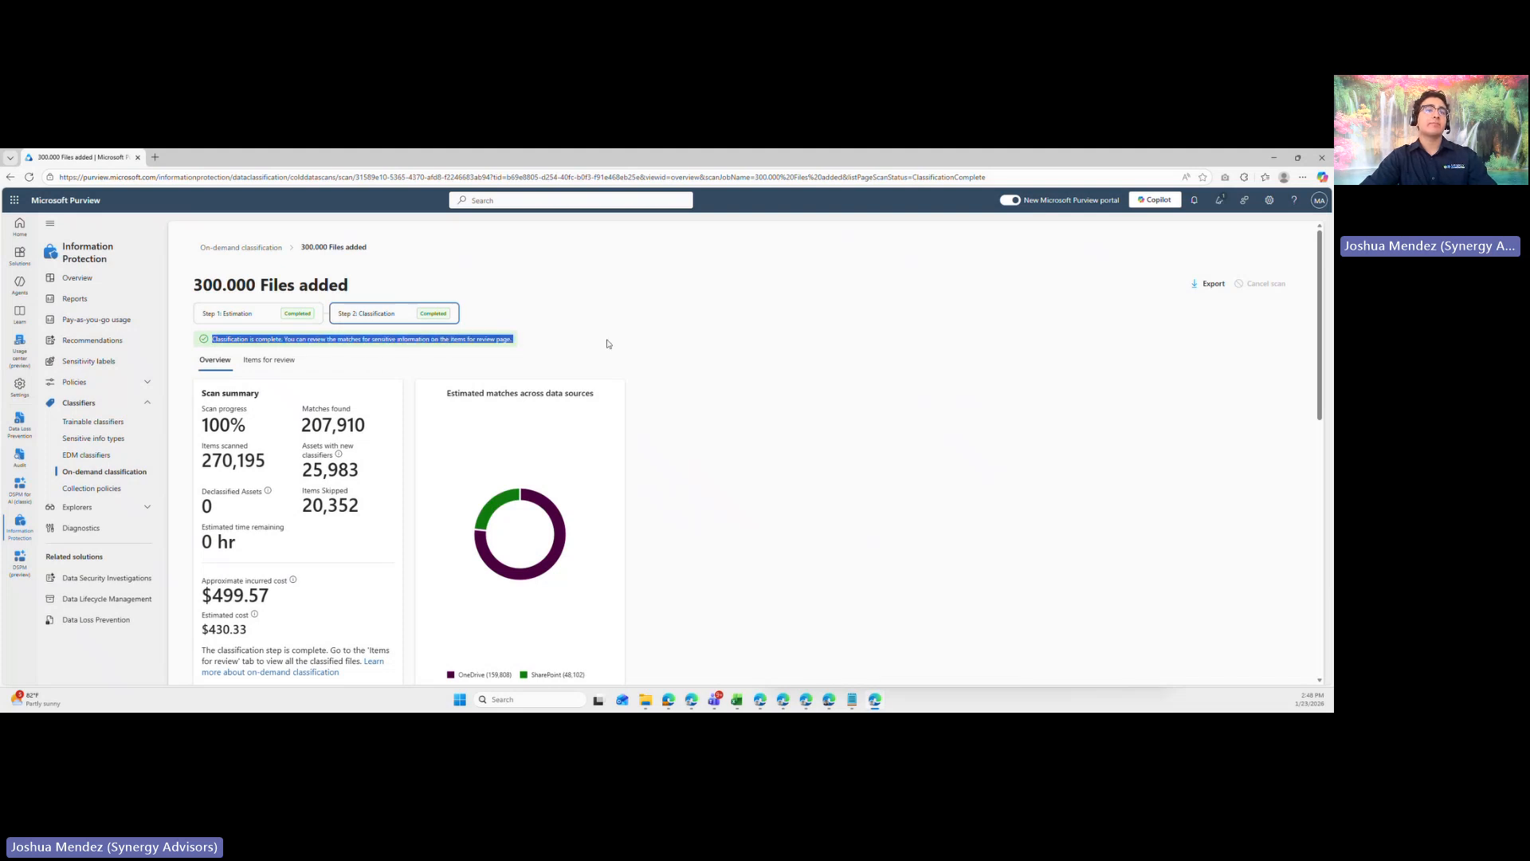
pyautogui.click(600, 356)
pyautogui.scroll(-3, 258, 336)
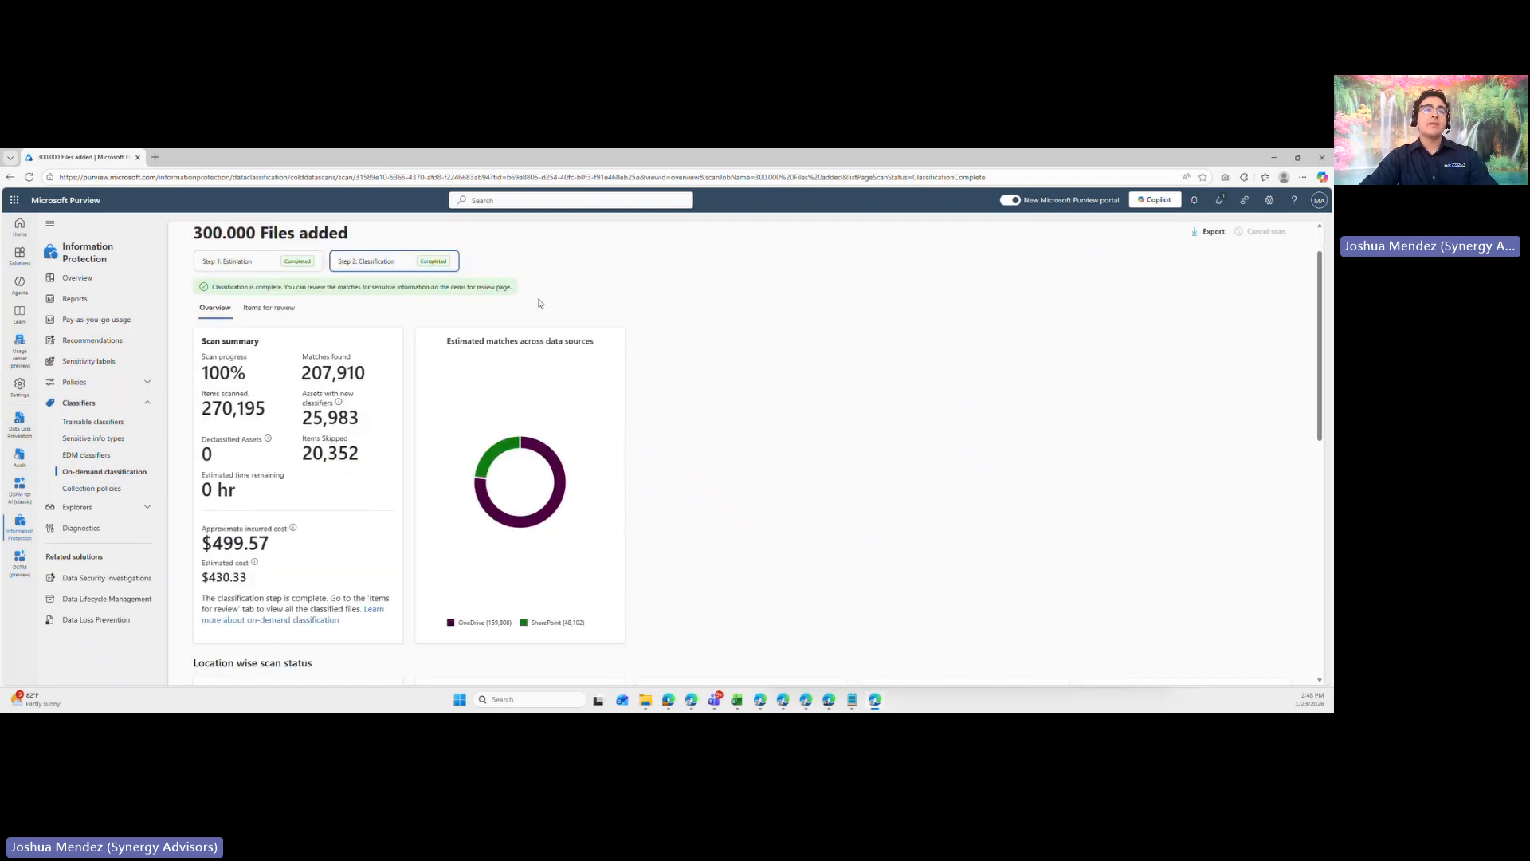
pyautogui.scroll(2, 335, 390)
pyautogui.moveTo(304, 375)
pyautogui.mouseDown()
pyautogui.moveTo(347, 375)
pyautogui.moveTo(334, 376)
pyautogui.mouseUp()
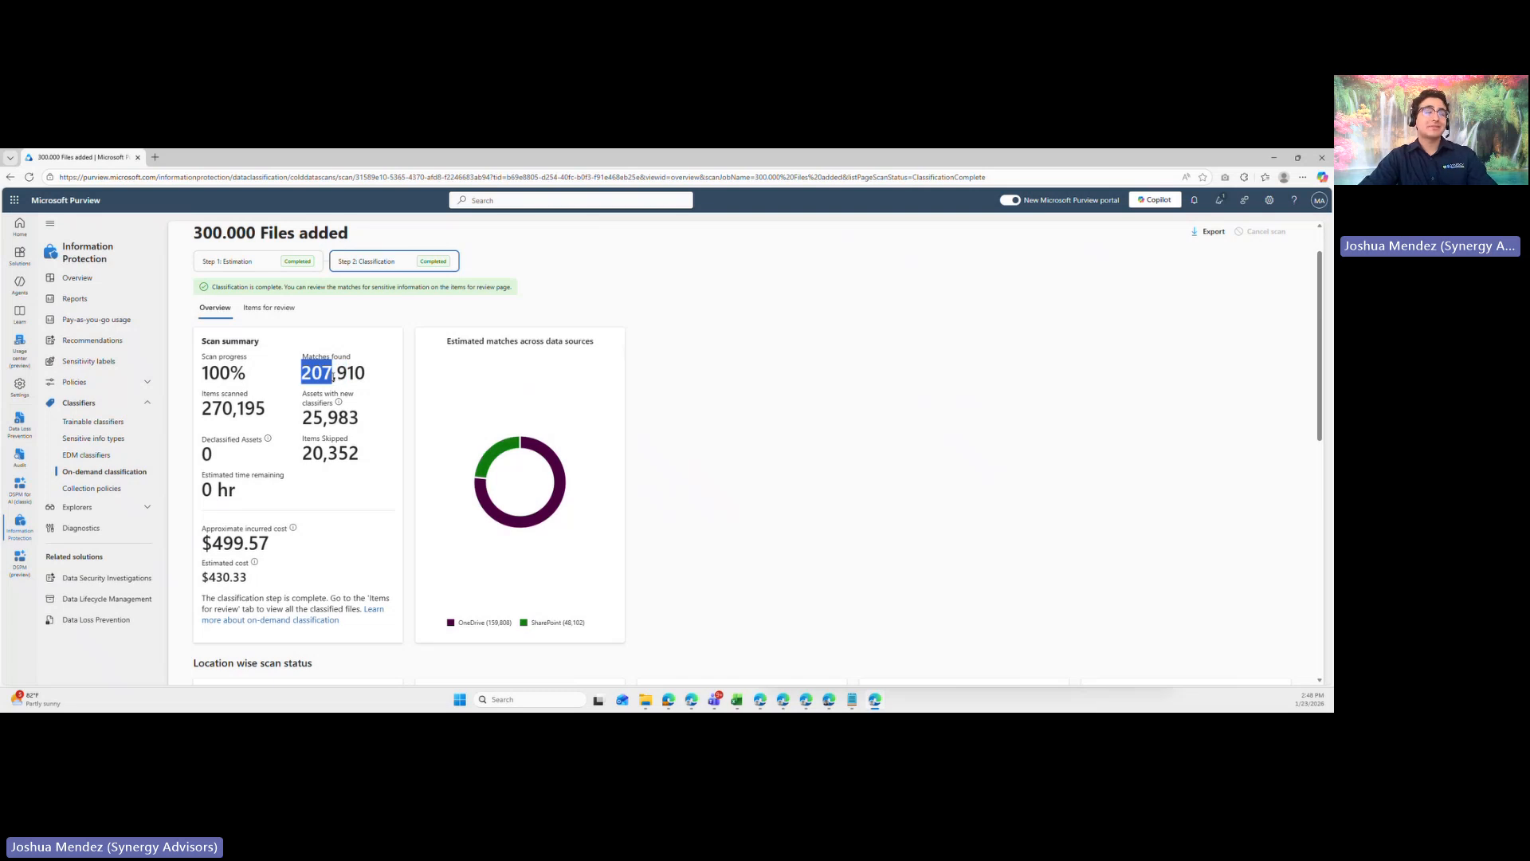
pyautogui.click(403, 383)
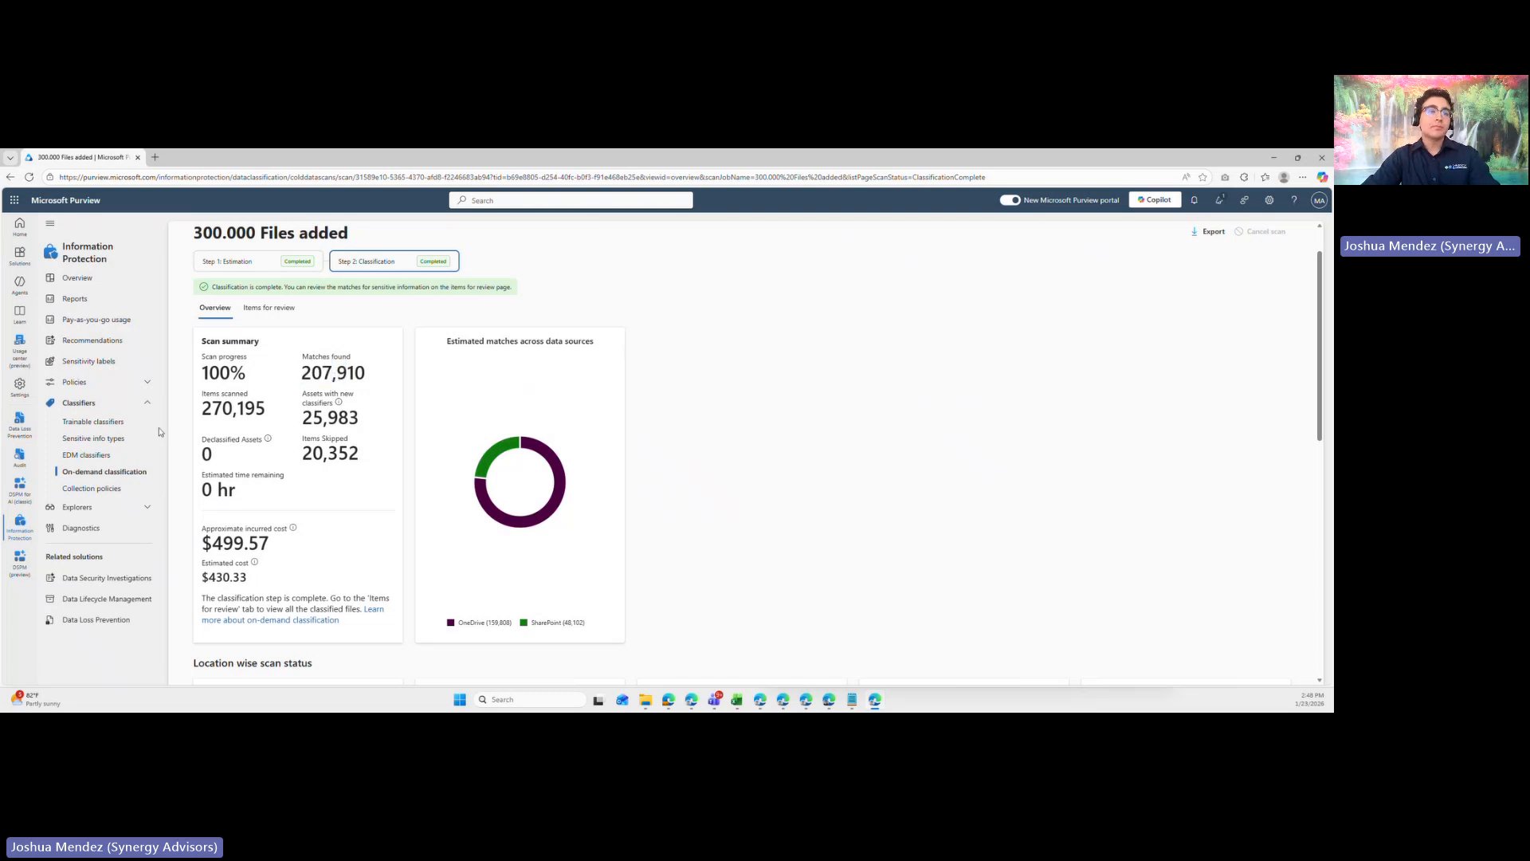
pyautogui.moveTo(208, 418); pyautogui.dragTo(276, 414)
pyautogui.click(245, 415)
pyautogui.click(364, 380)
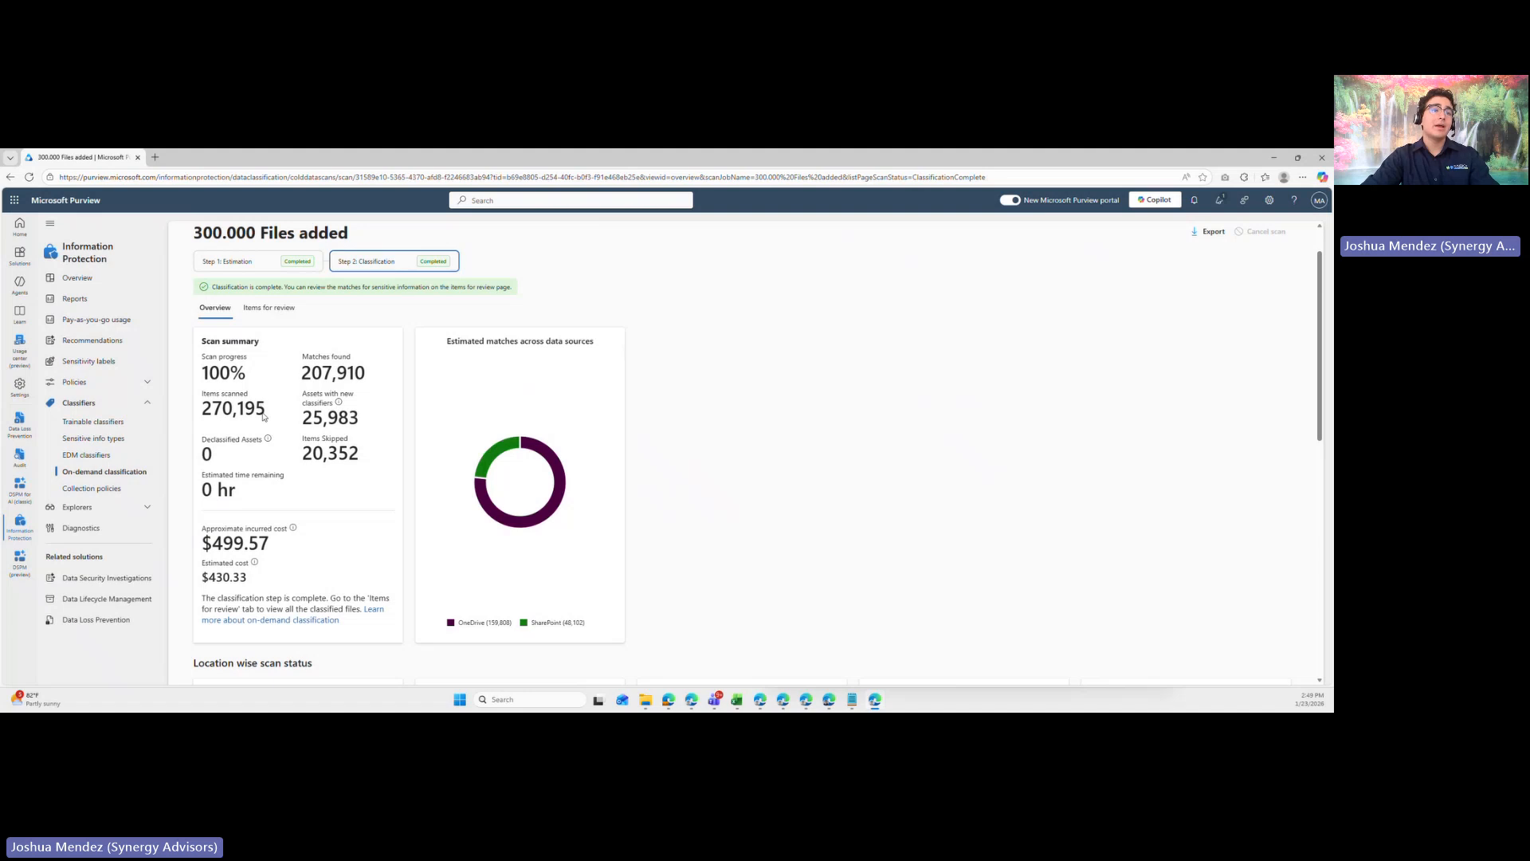
# - Examine the scan's approximate incurred cost and the location-wise scan status for OneDrive and SharePoint
pyautogui.scroll(-2, 264, 416)
pyautogui.scroll(1, 264, 416)
pyautogui.moveTo(270, 439); pyautogui.dragTo(222, 442)
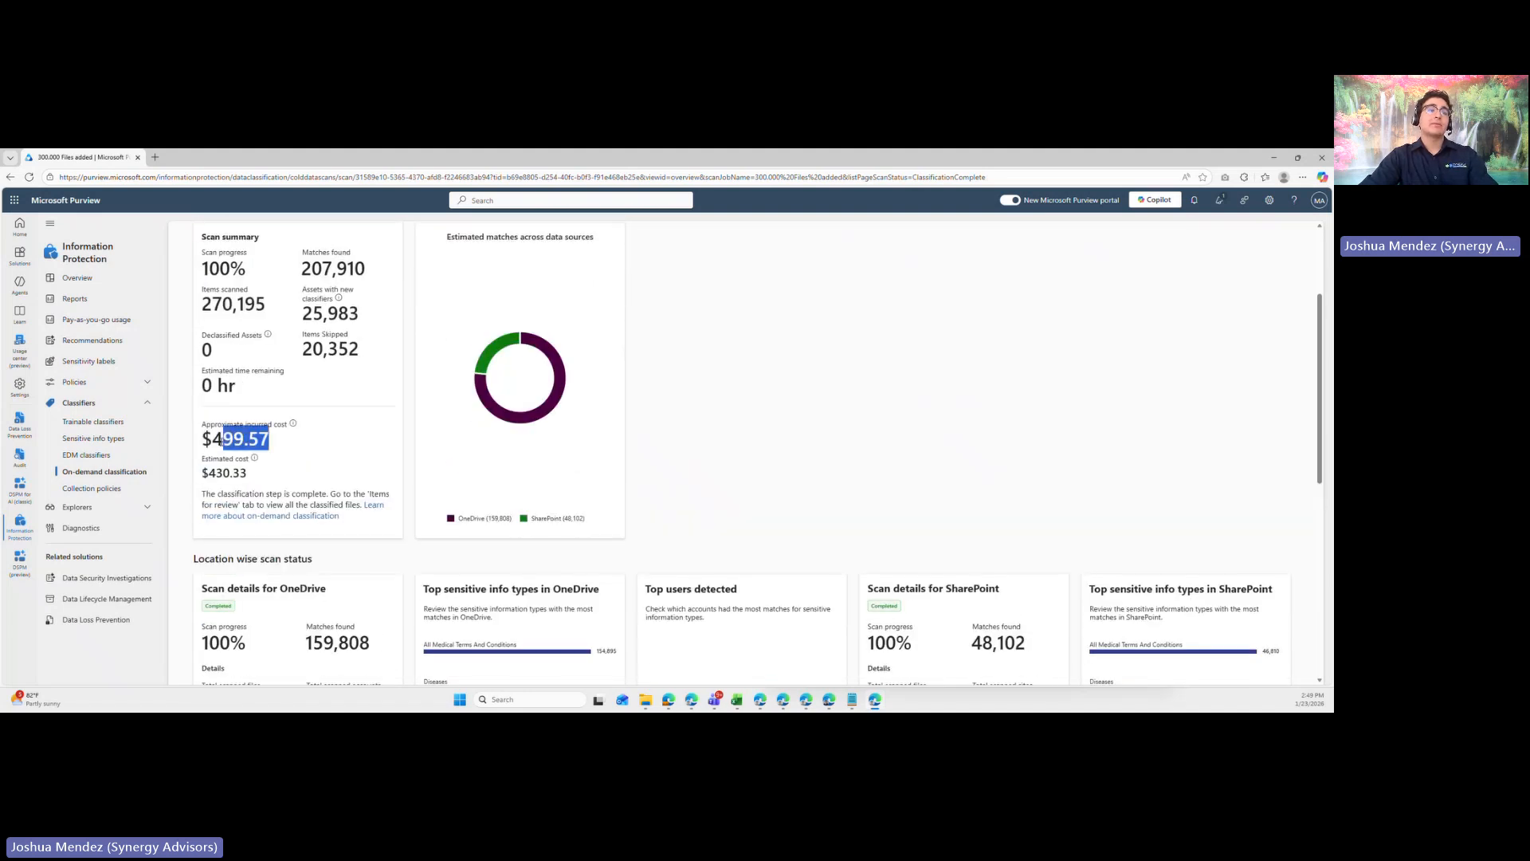
pyautogui.click(319, 457)
pyautogui.scroll(-3, 326, 441)
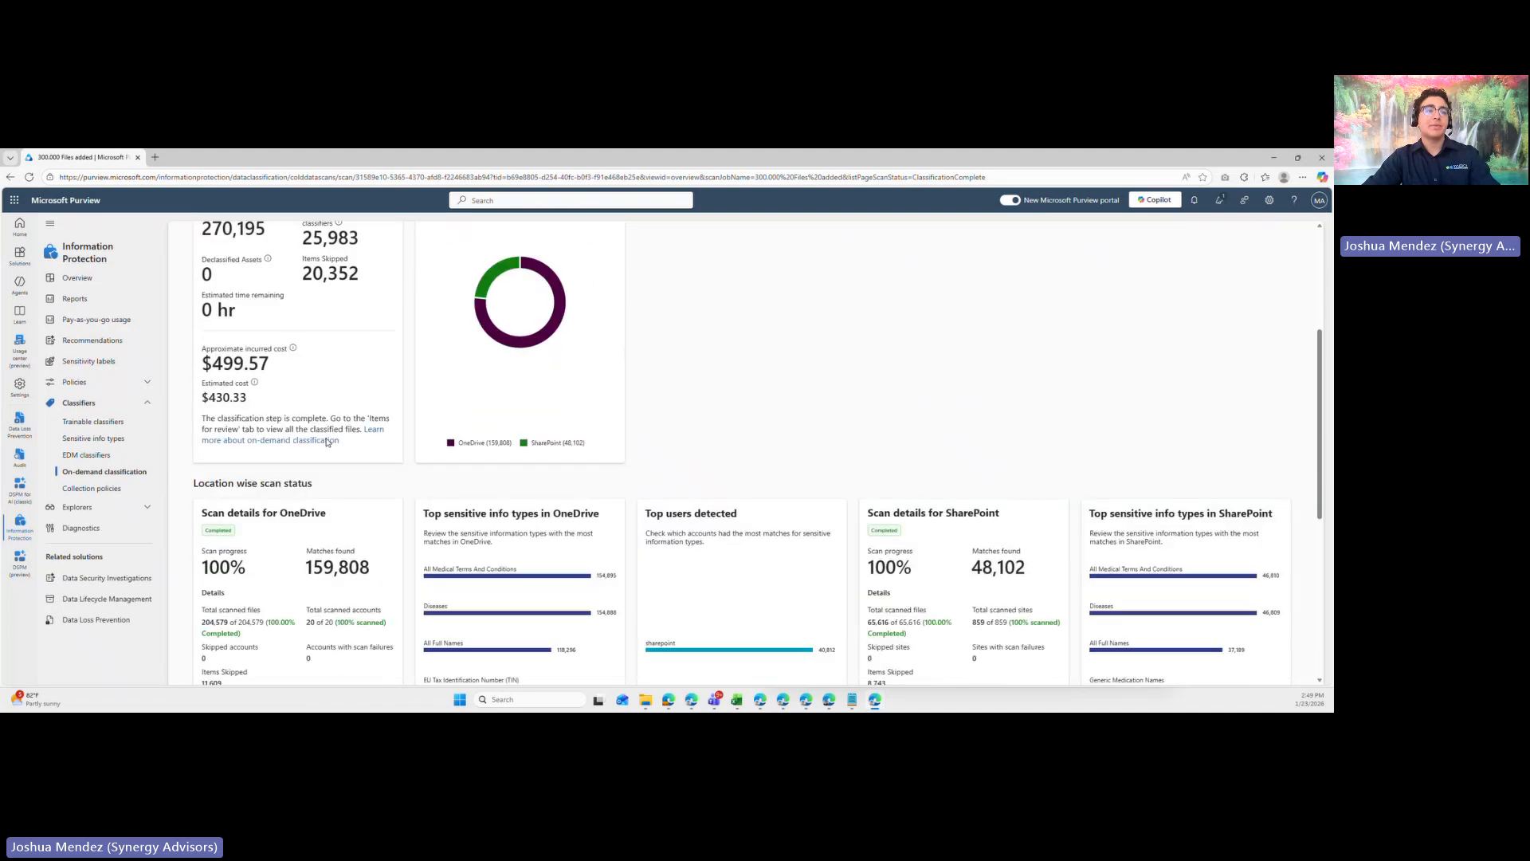
# - Examine the scan progress and matches found for OneDrive under the location wise scan status of 300.000 Files added
pyautogui.scroll(-1, 423, 348)
pyautogui.scroll(-1, 423, 349)
pyautogui.scroll(2, 415, 356)
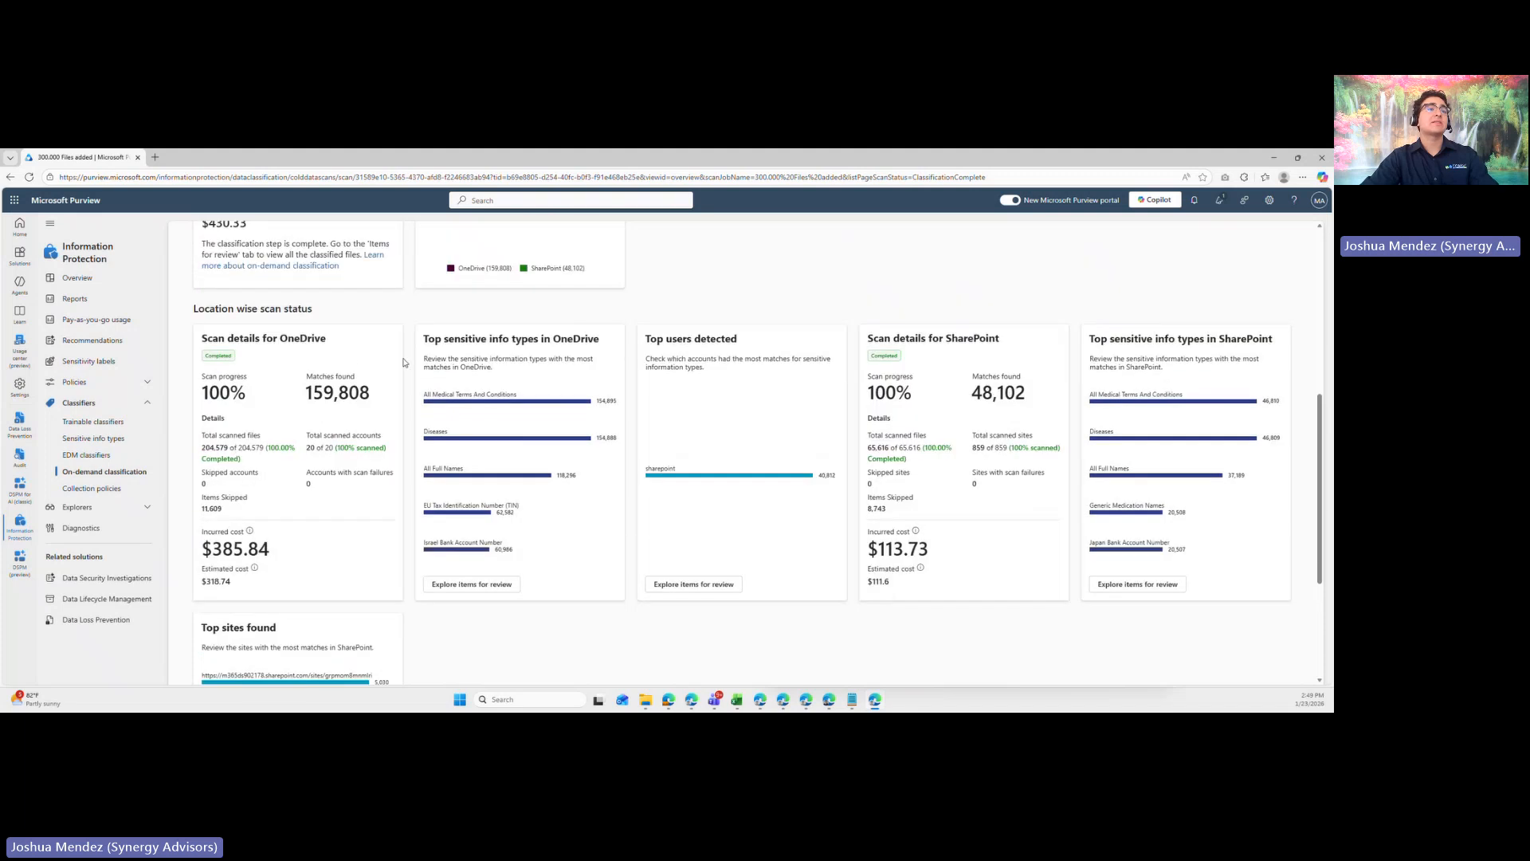
pyautogui.scroll(-1, 351, 365)
pyautogui.moveTo(189, 304); pyautogui.dragTo(322, 304)
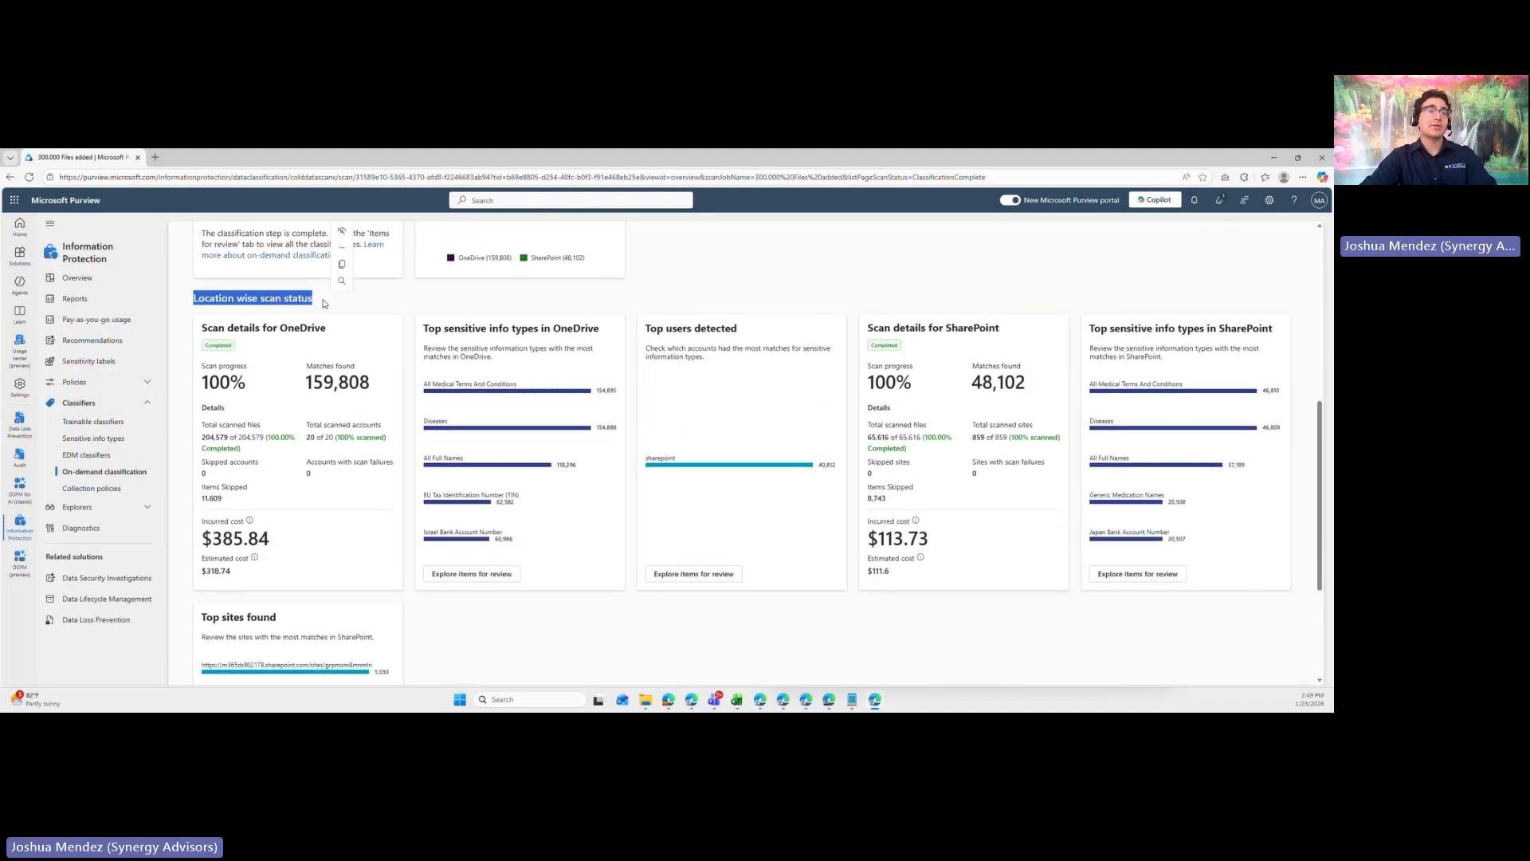
pyautogui.moveTo(250, 385); pyautogui.dragTo(209, 385)
pyautogui.click(254, 398)
pyautogui.click(210, 399)
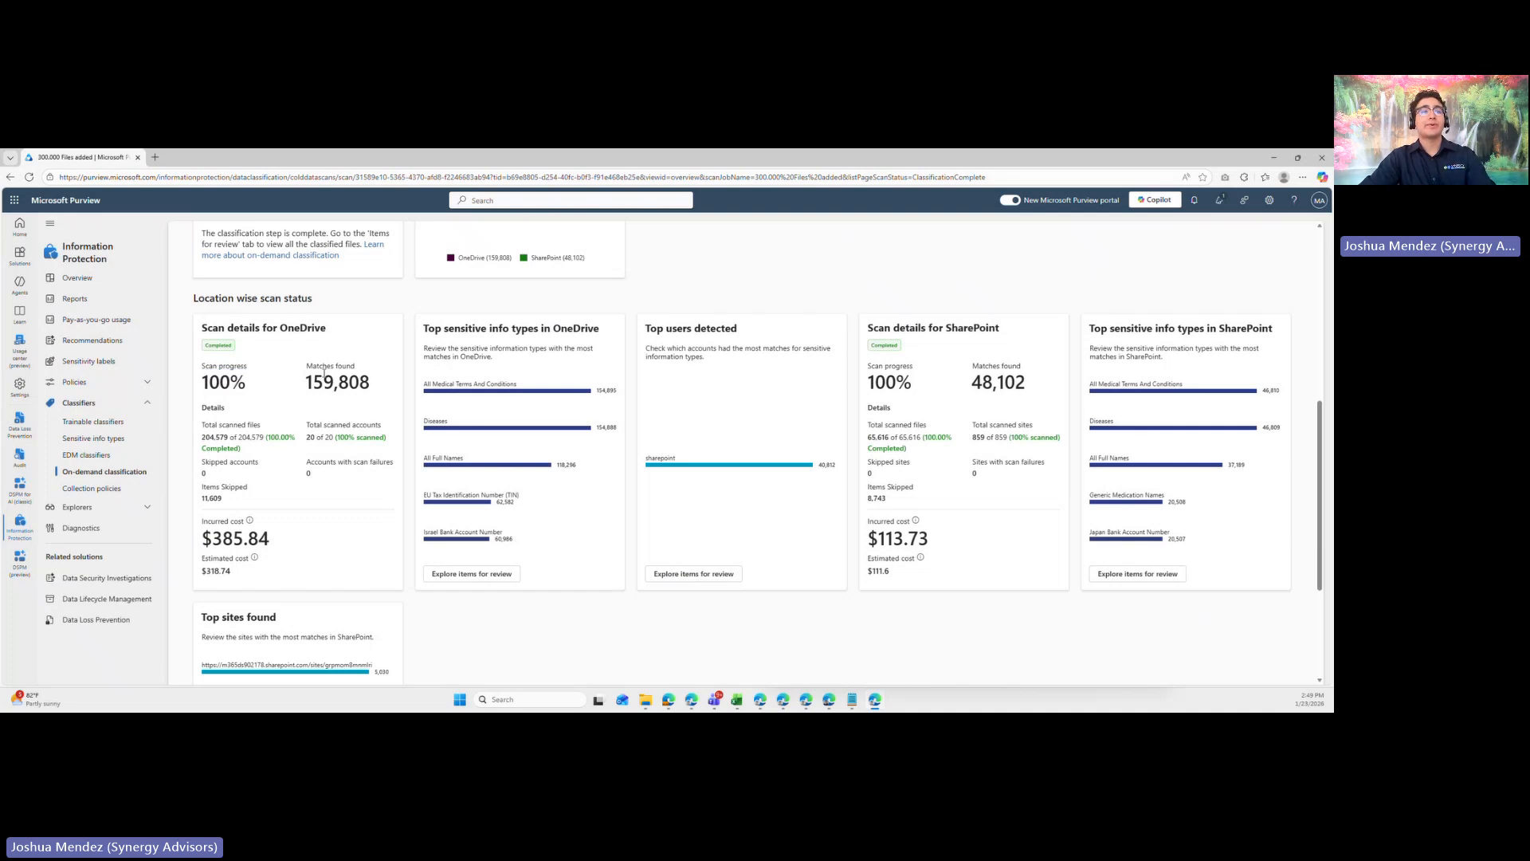
pyautogui.moveTo(305, 382); pyautogui.dragTo(377, 385)
pyautogui.click(369, 408)
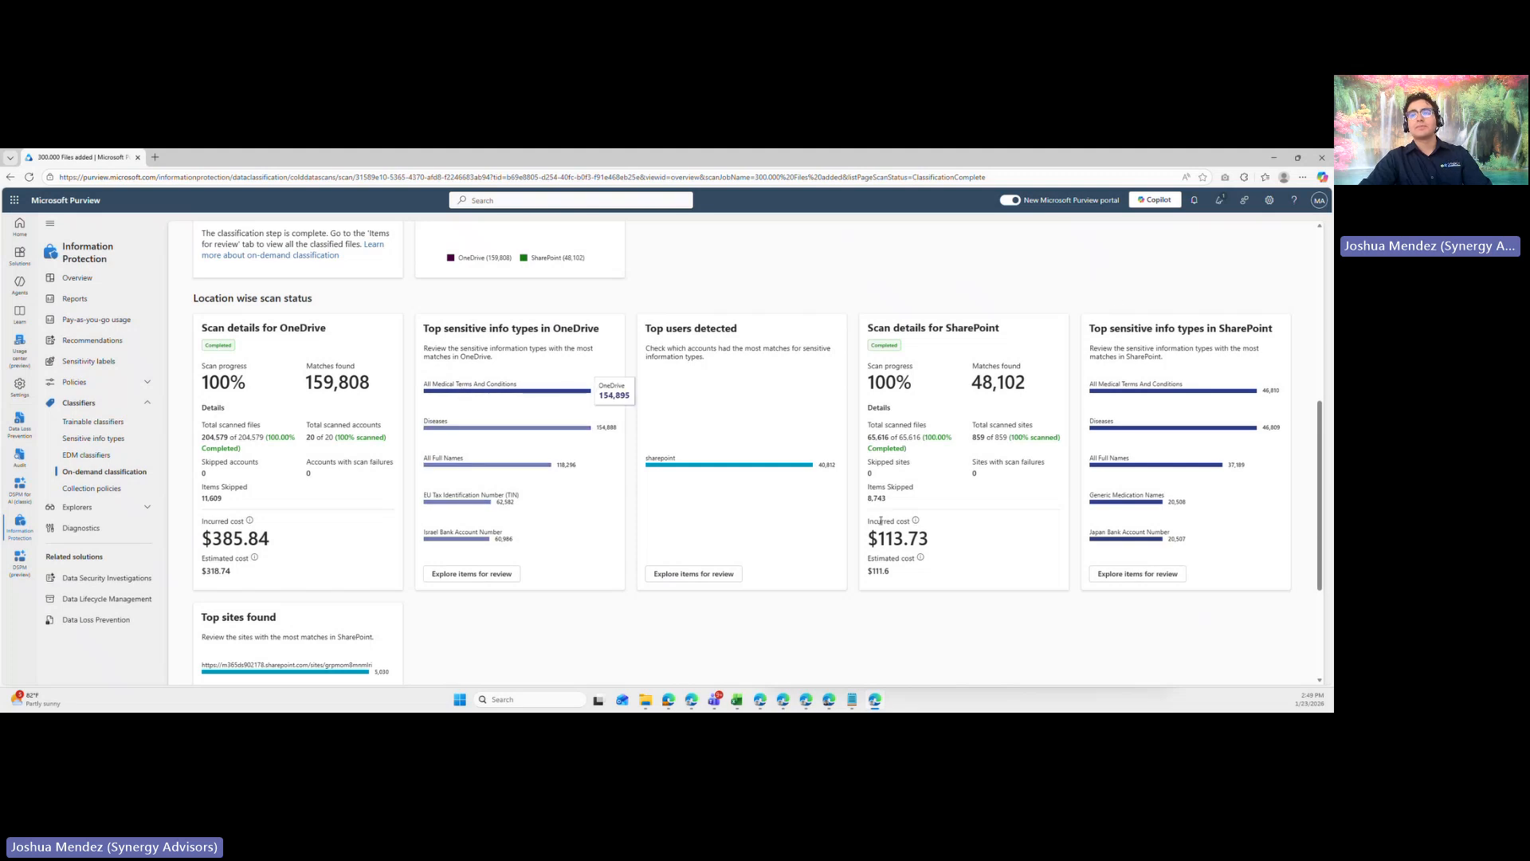
# - Examine the top SharePoint sites with the most matches and the match count of the first listed site
pyautogui.scroll(-1, 939, 441)
pyautogui.scroll(-3, 681, 424)
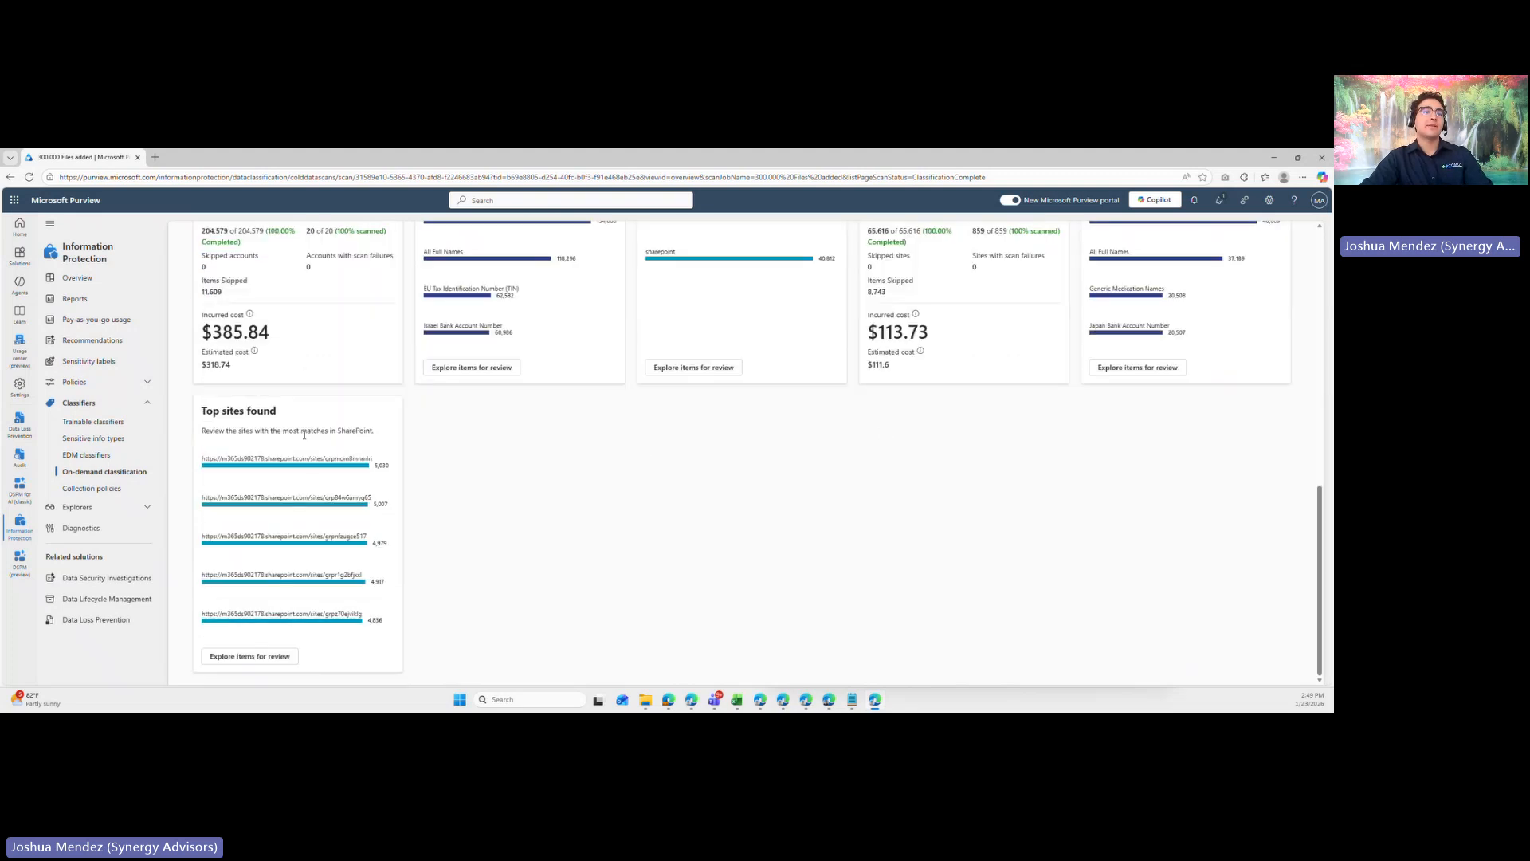
pyautogui.moveTo(203, 411); pyautogui.dragTo(290, 419)
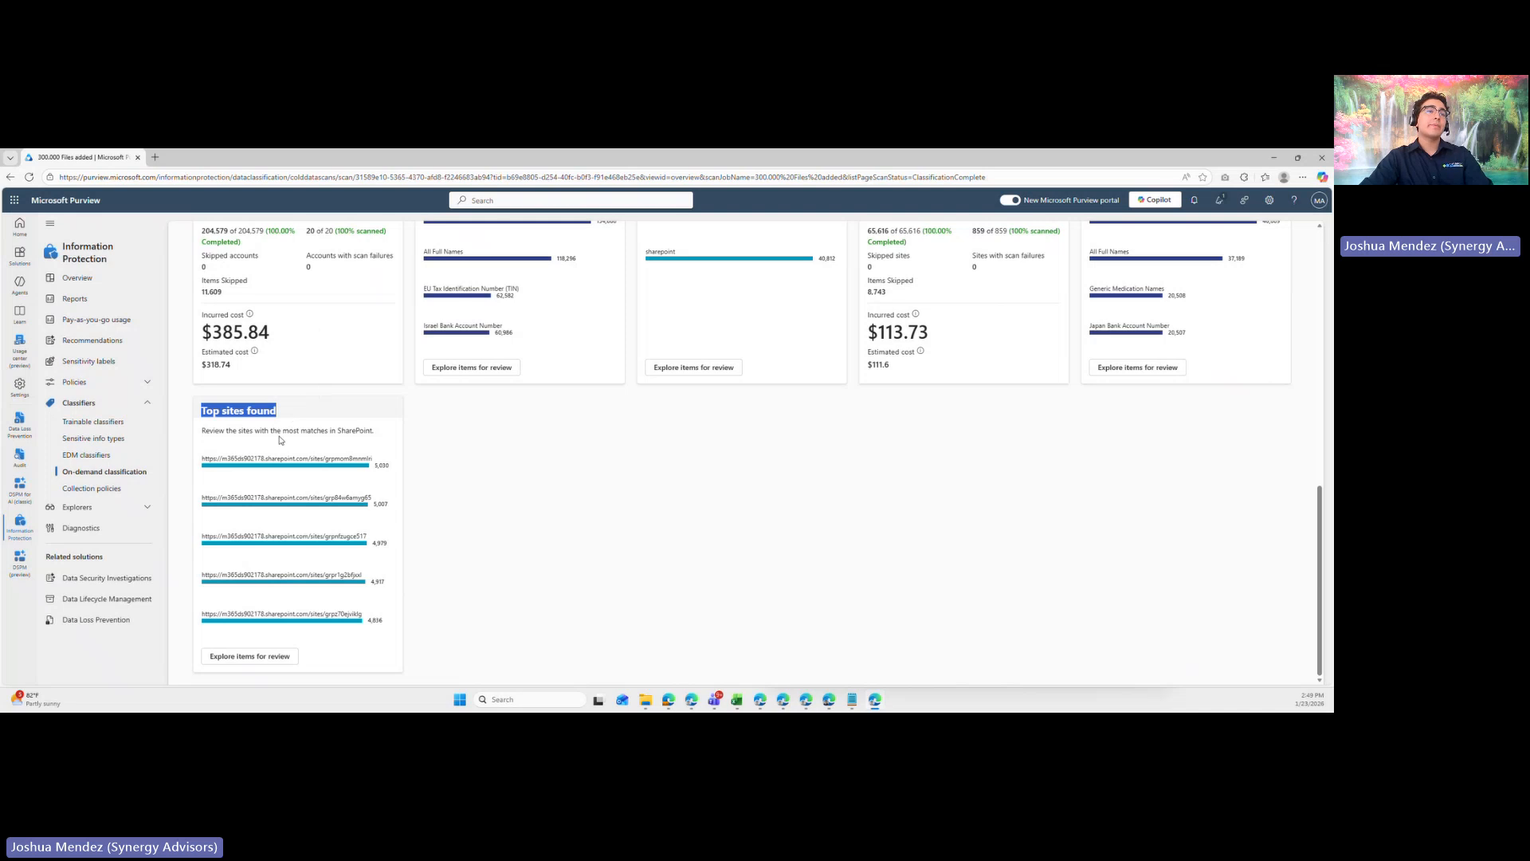
pyautogui.click(279, 439)
pyautogui.moveTo(246, 471)
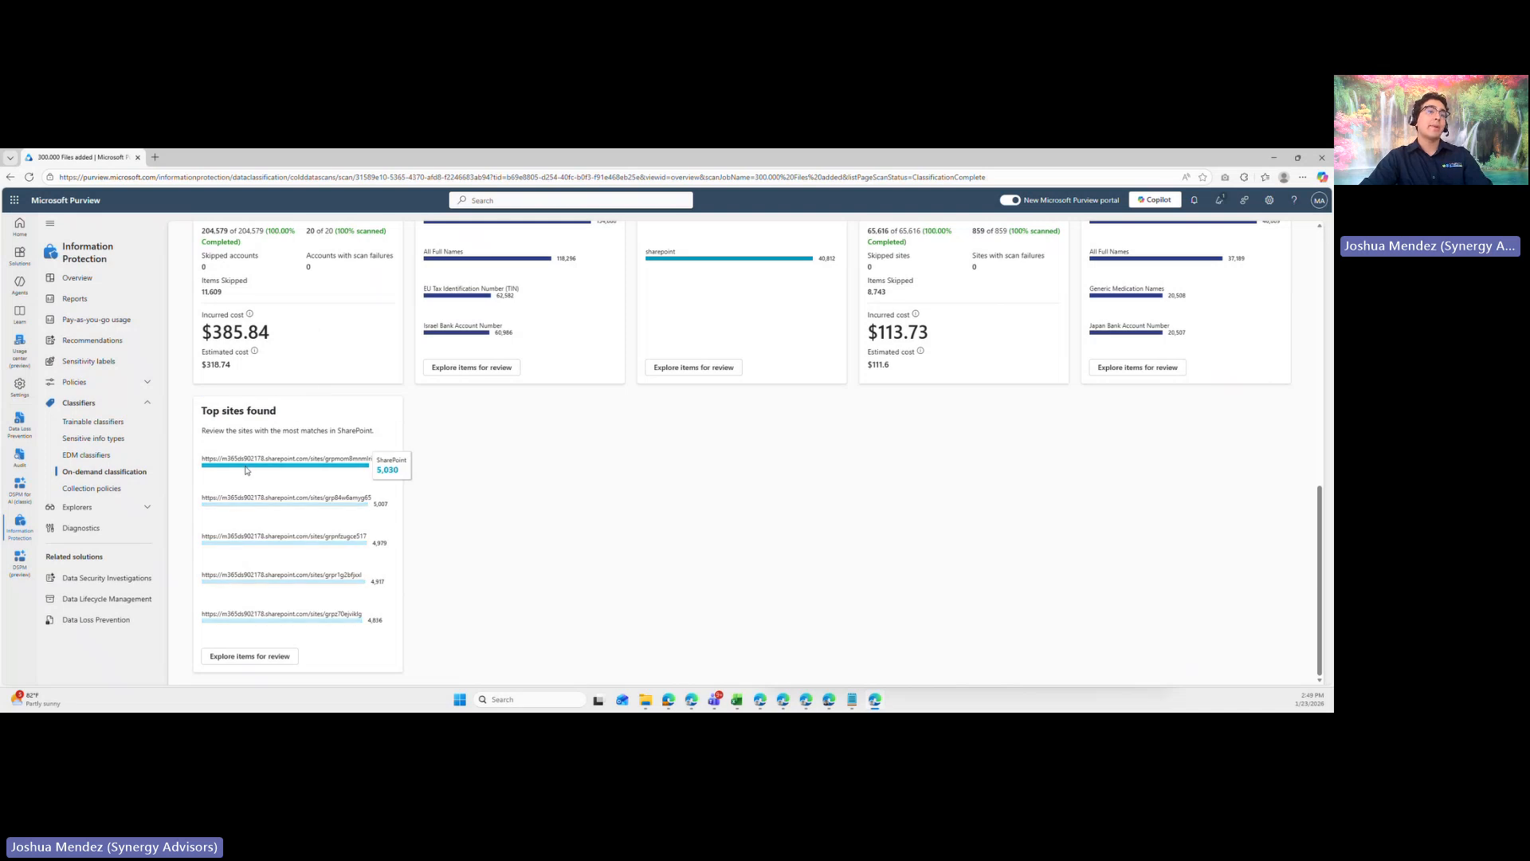
# - Open the items for review of the 300.000 Files added classification and look through the classified files
pyautogui.scroll(6, 275, 469)
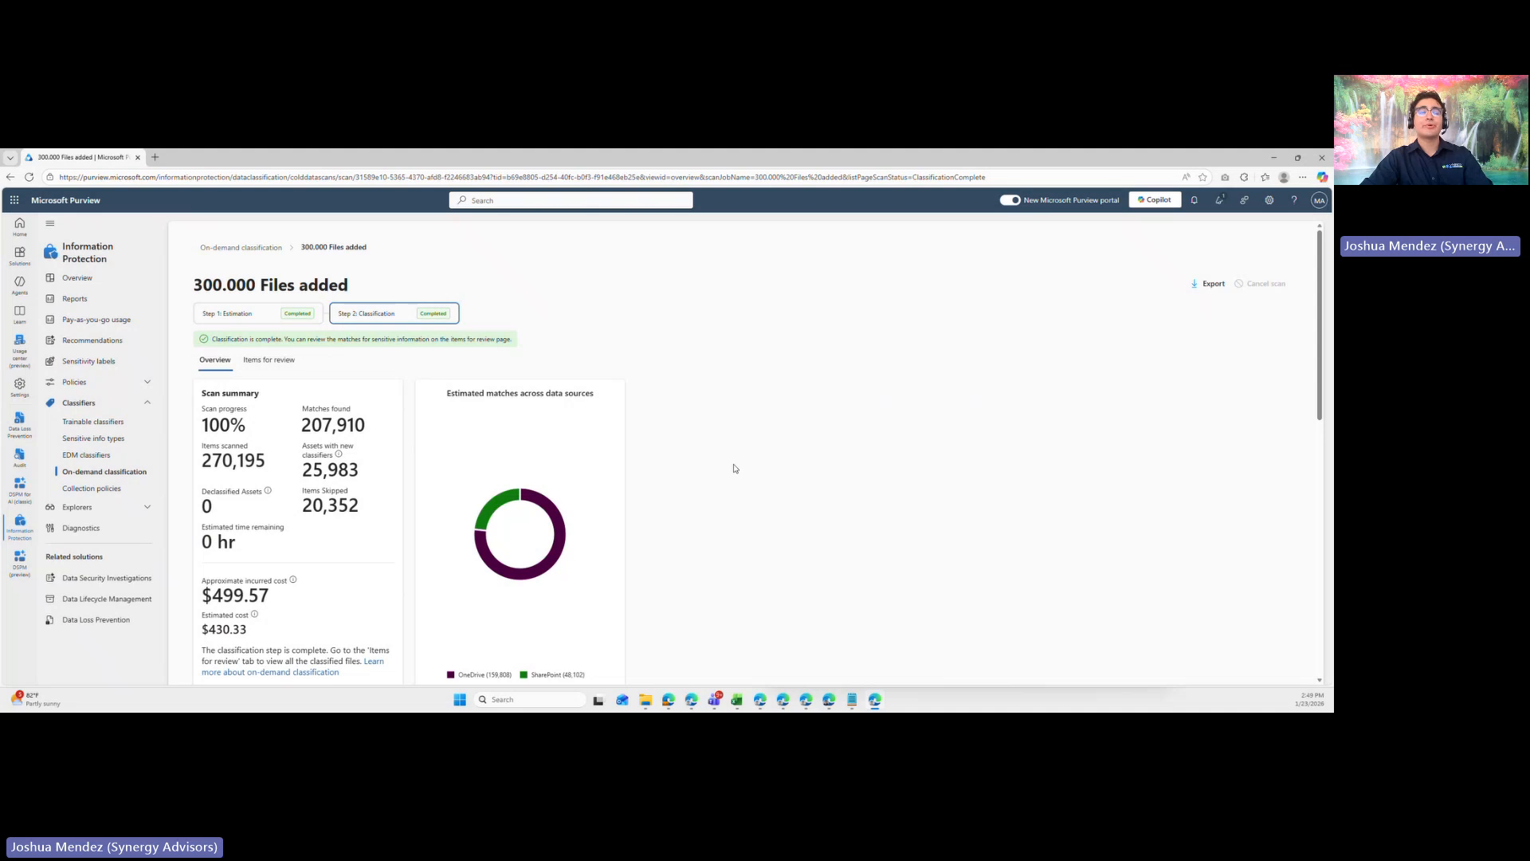
pyautogui.scroll(-3, 493, 399)
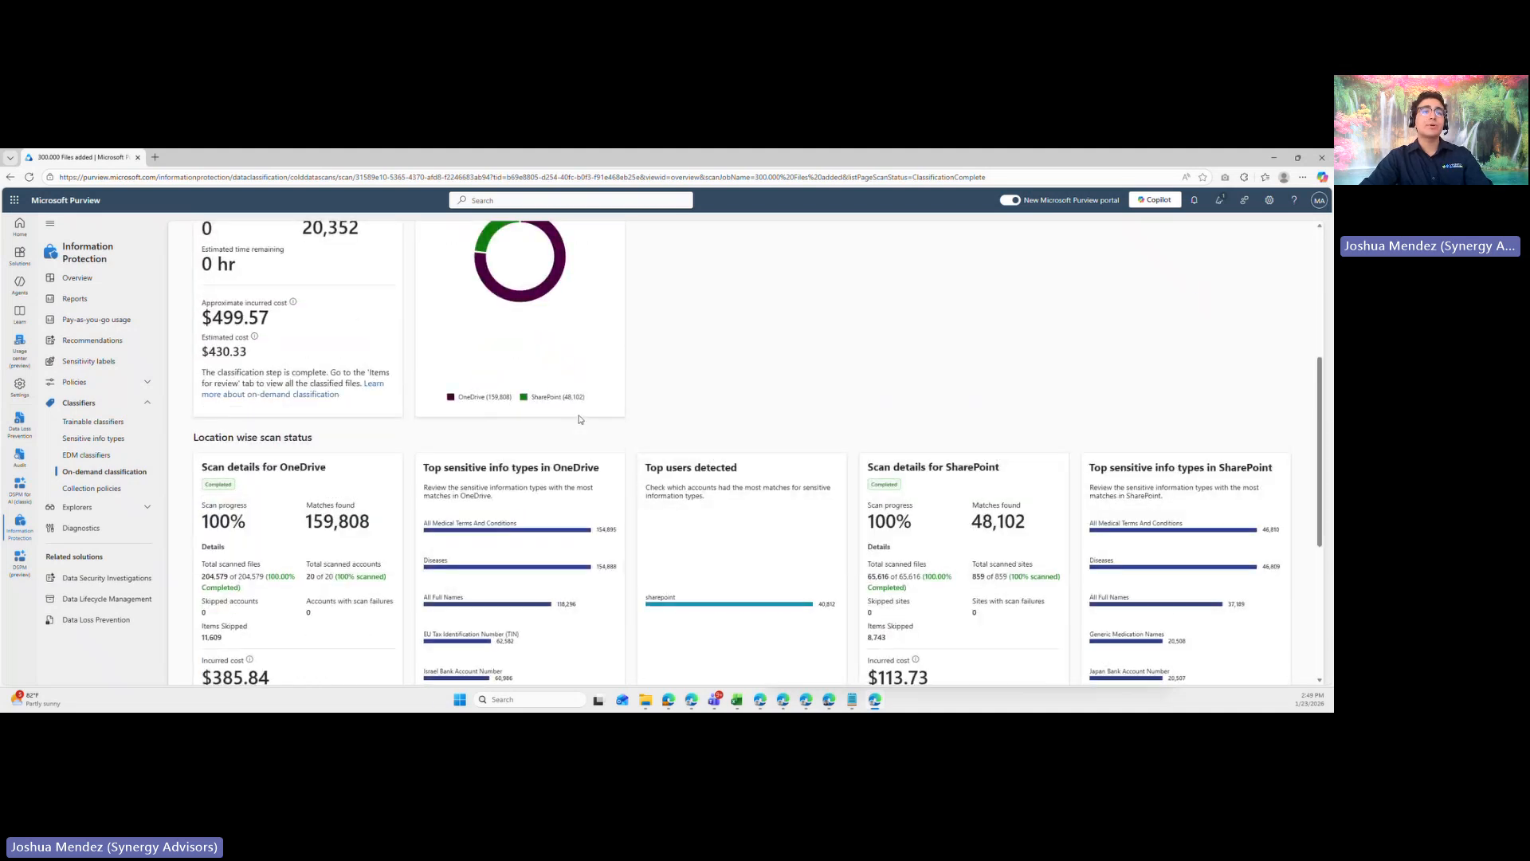
pyautogui.scroll(3, 437, 420)
pyautogui.click(259, 363)
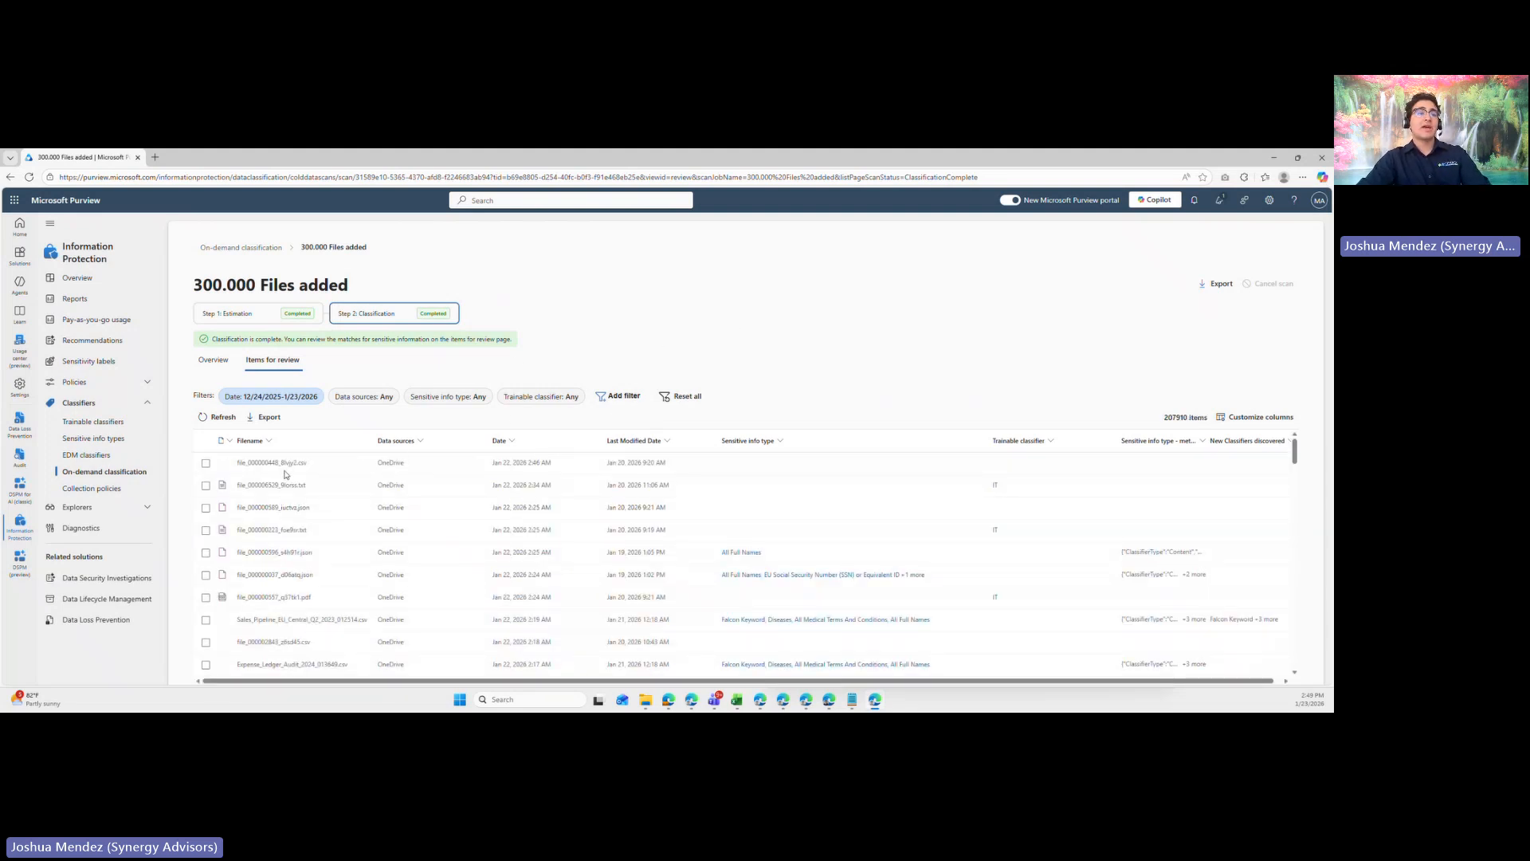
pyautogui.scroll(-2, 295, 535)
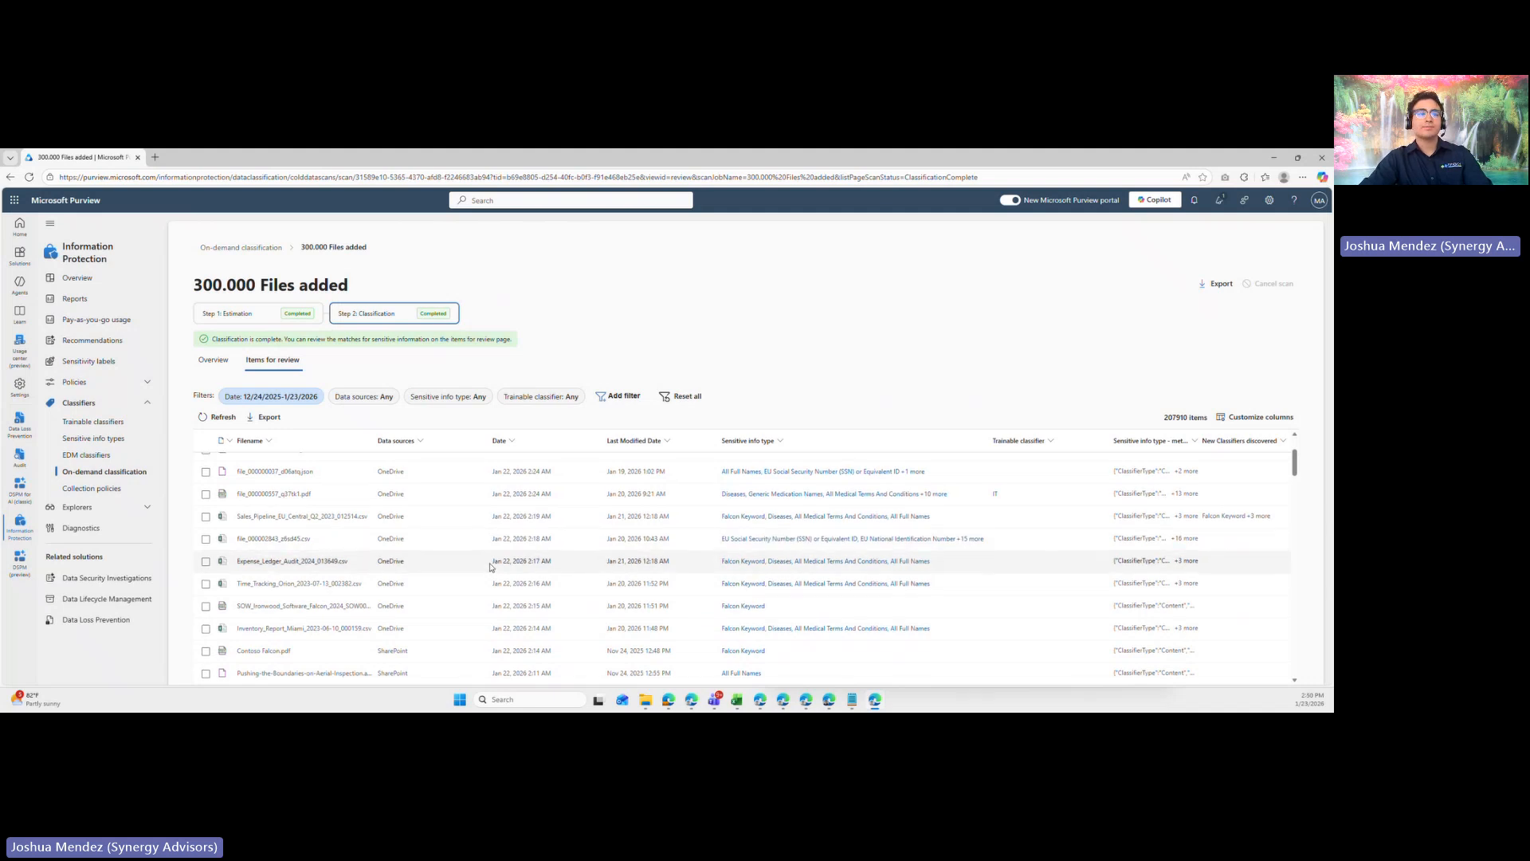
# - Open the source preview of the OneDrive JSON file starting with file_000000589
pyautogui.scroll(2, 319, 526)
pyautogui.click(309, 508)
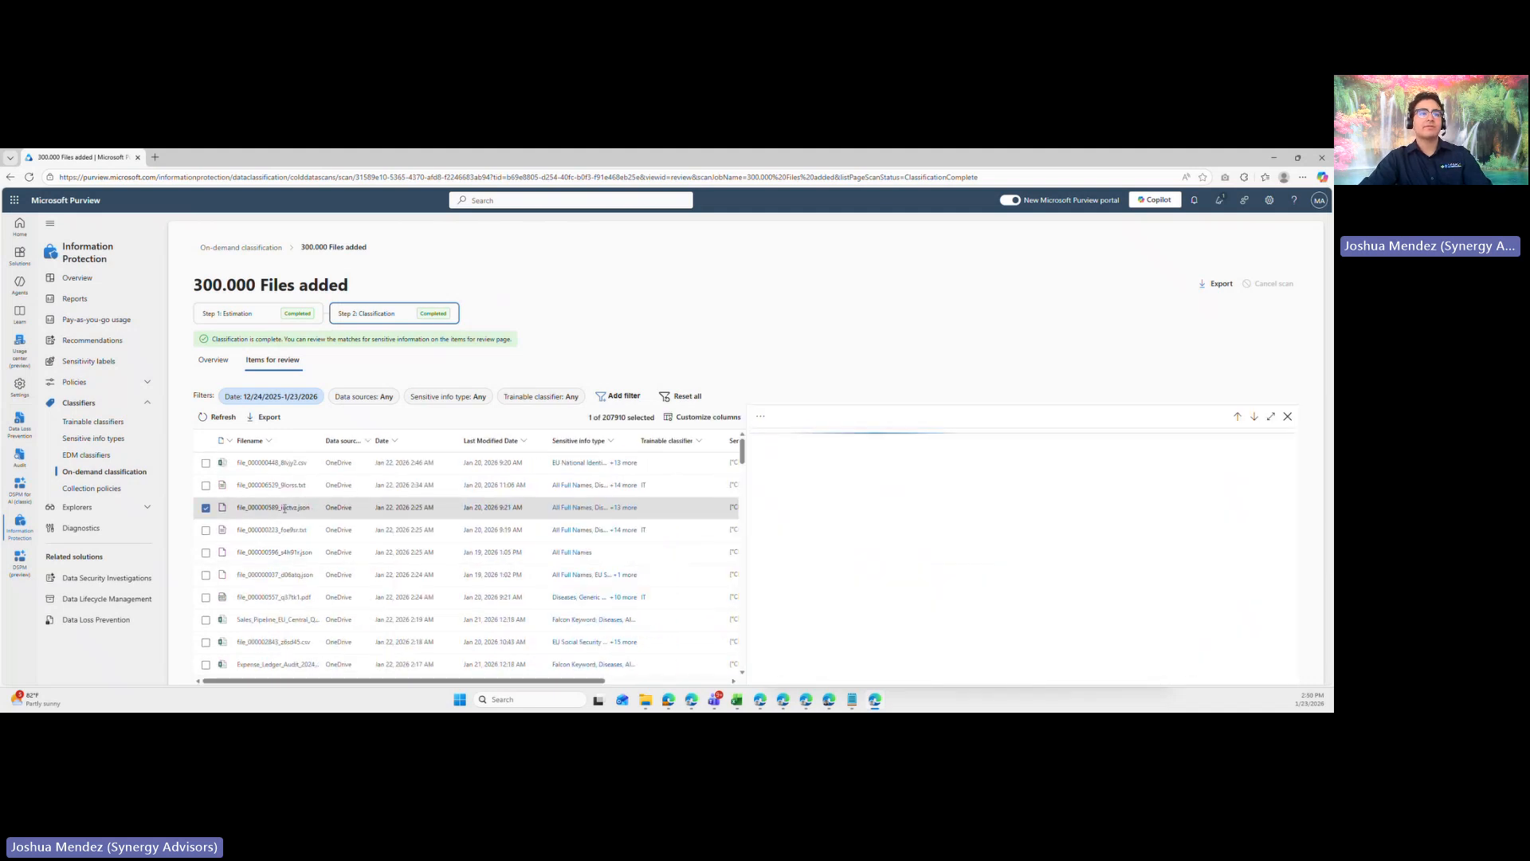
pyautogui.moveTo(310, 508); pyautogui.dragTo(237, 508)
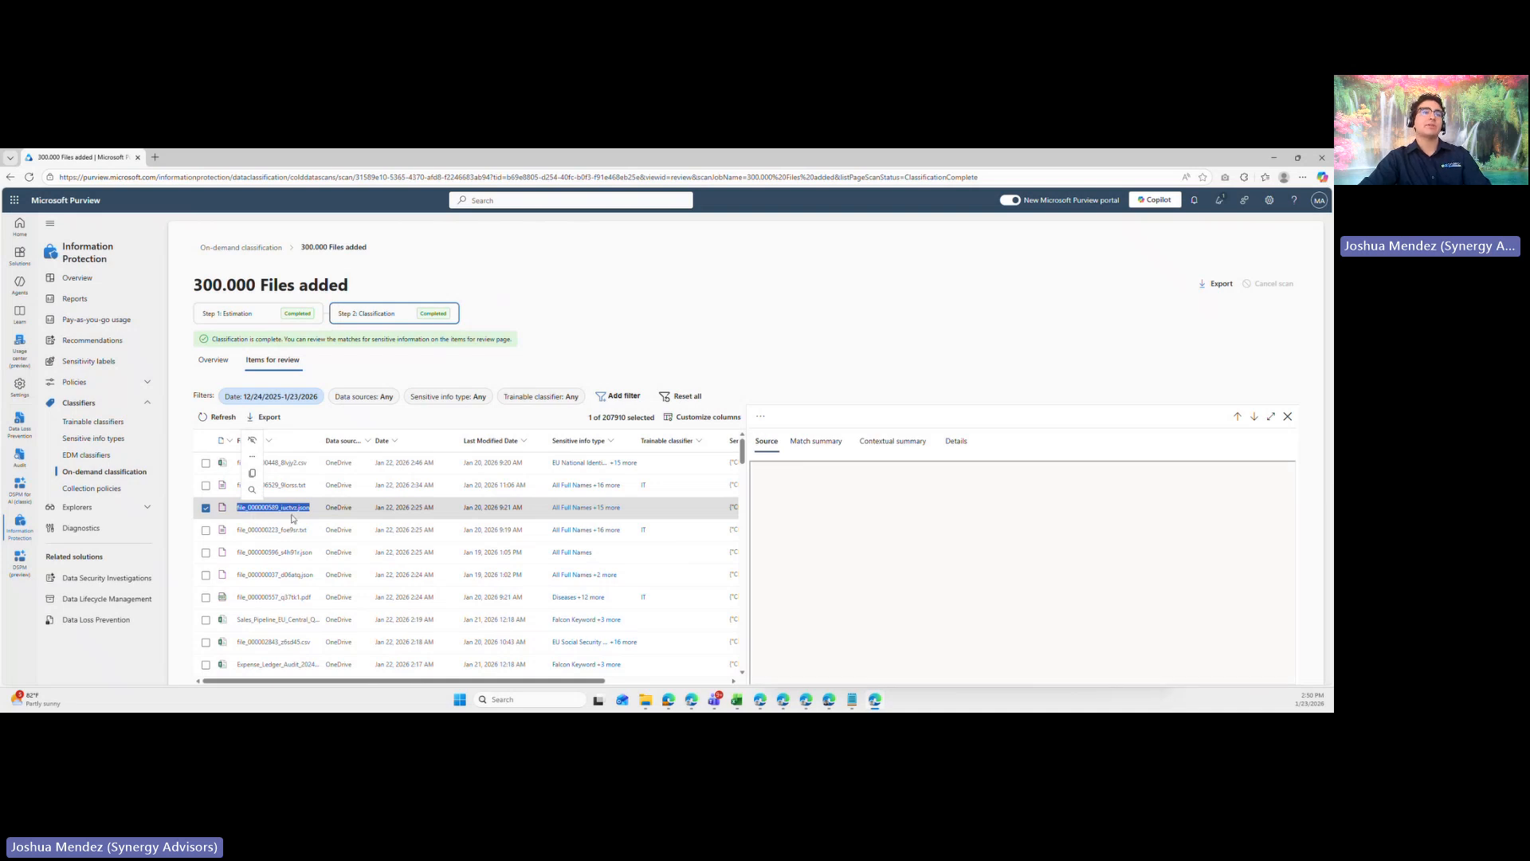
# - Preview the source content of Expense_Ledger_Audit_2024_013649.csv, check its project column for Falcon, and close the preview
pyautogui.scroll(-2, 263, 550)
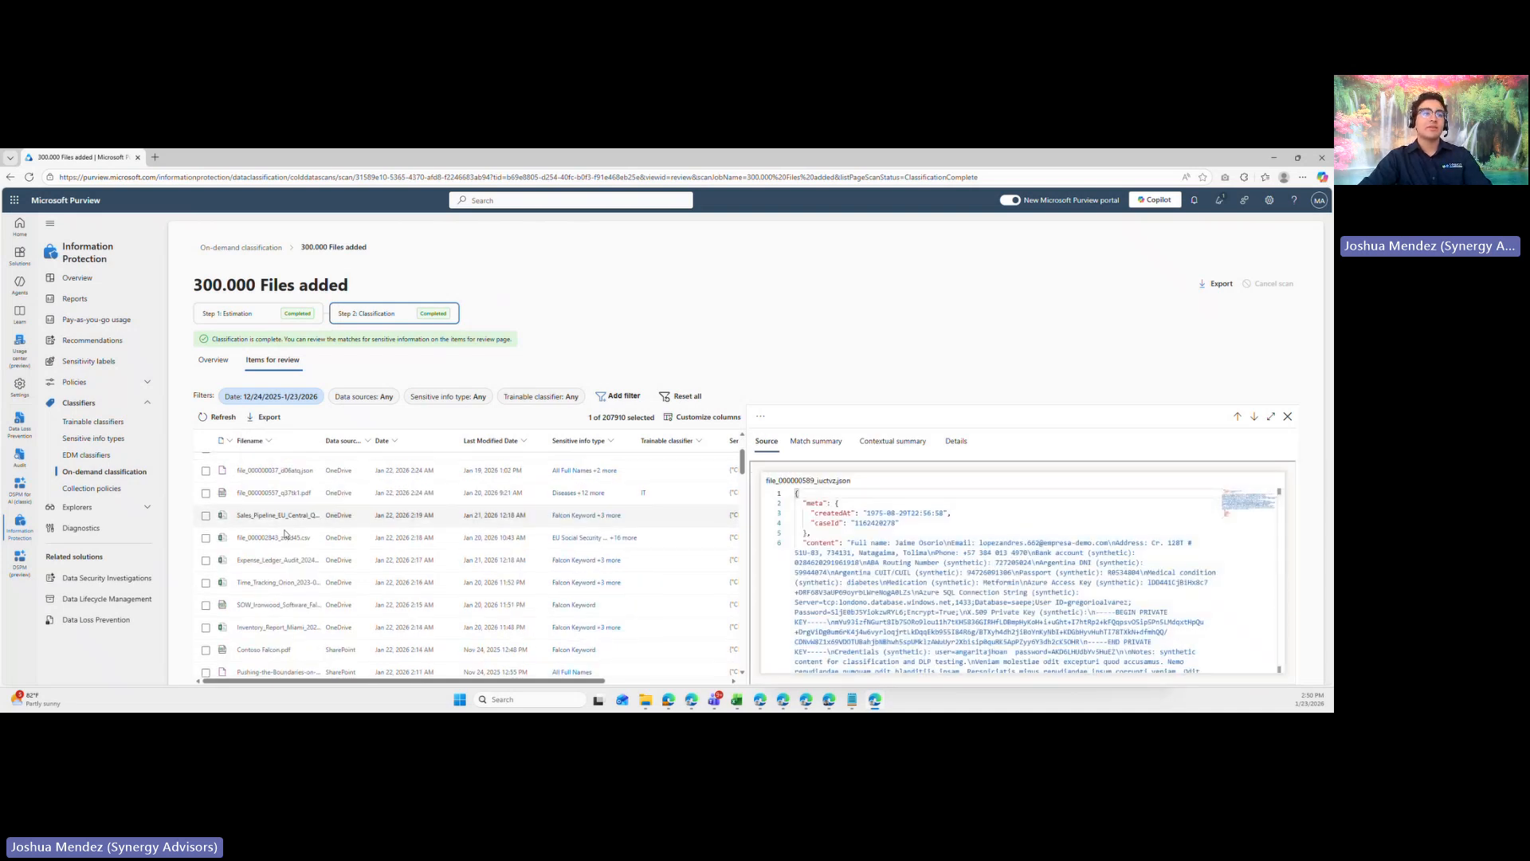
pyautogui.click(252, 566)
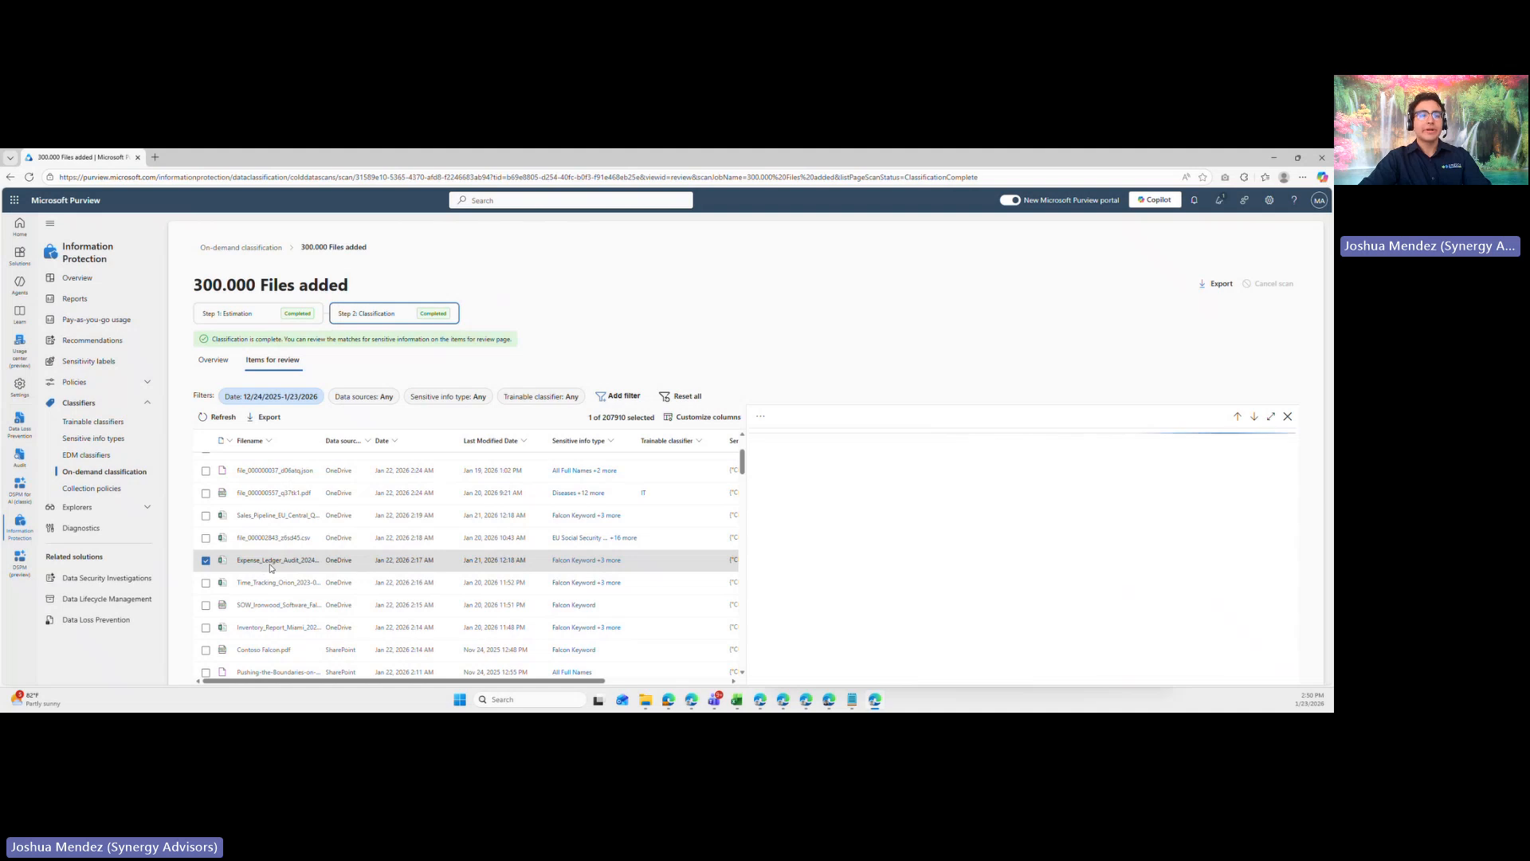
pyautogui.doubleClick(317, 559)
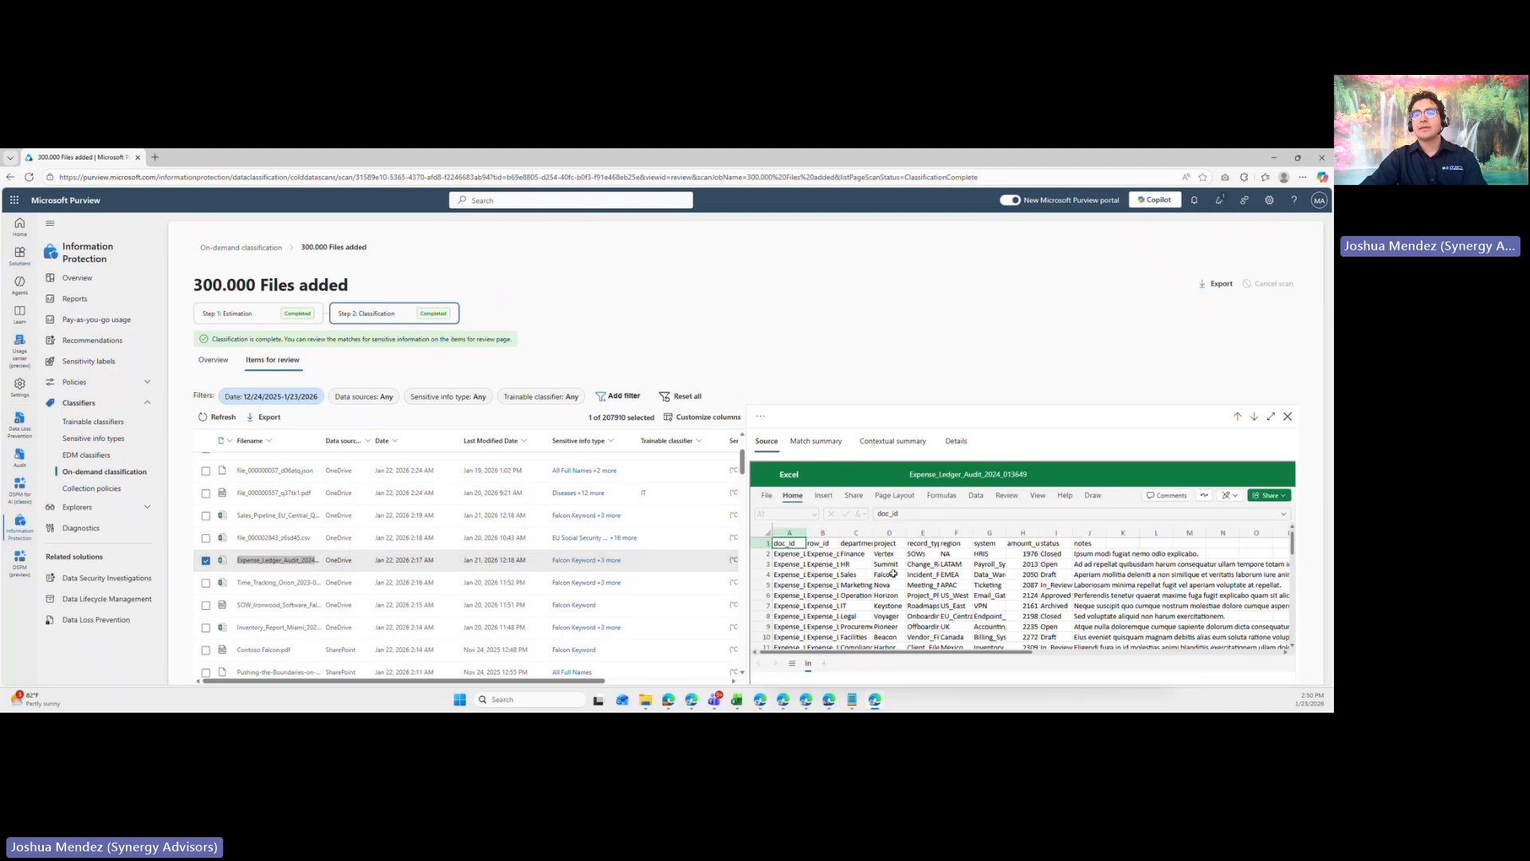
pyautogui.click(893, 573)
pyautogui.scroll(-1, 917, 558)
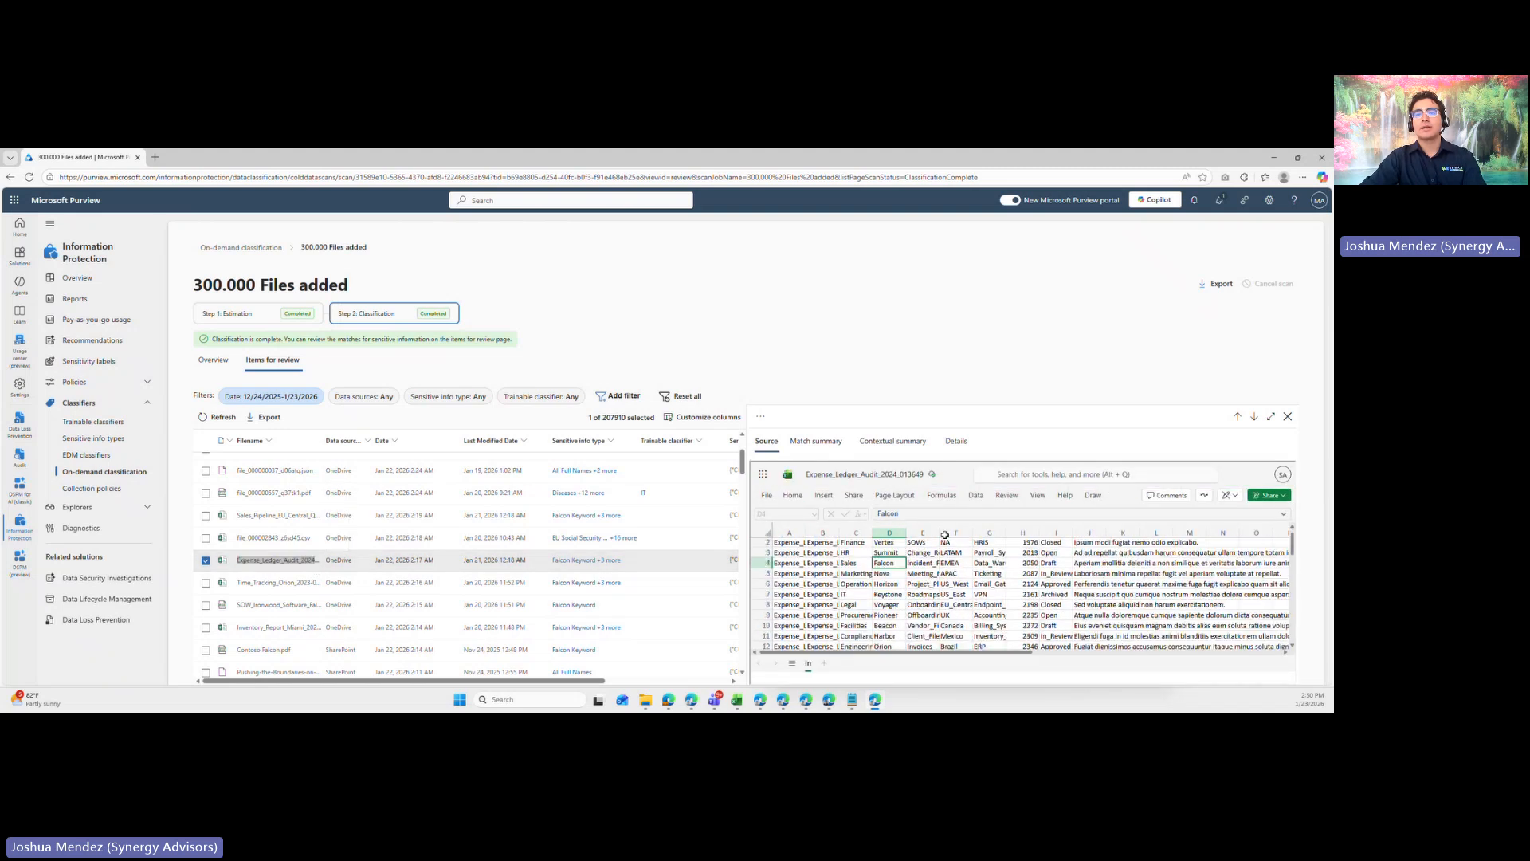
pyautogui.click(1287, 416)
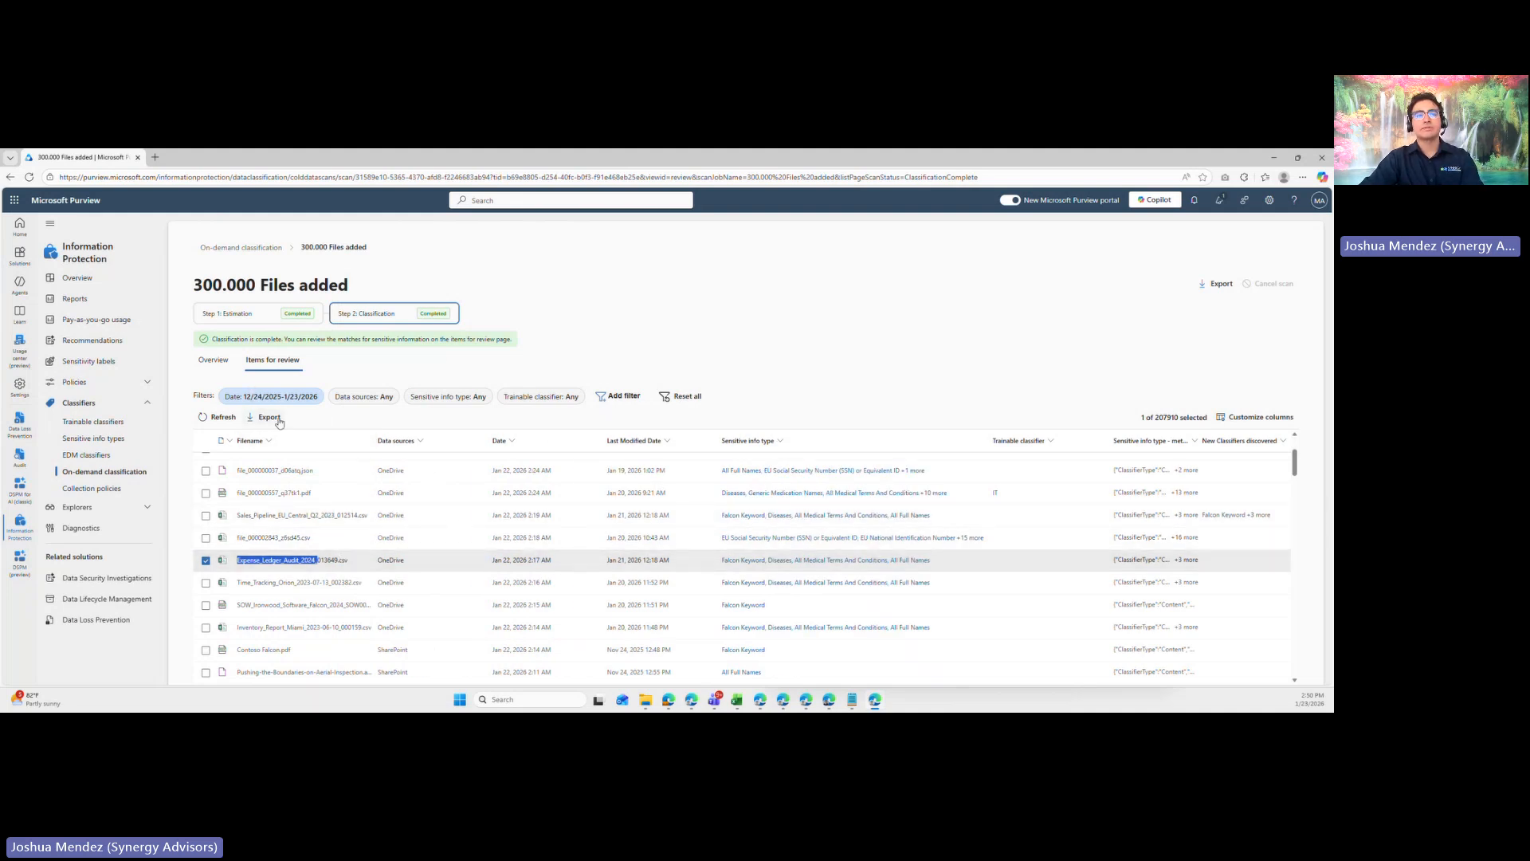
# - Return to the scan overview and export the on-demand classification results of 300.000 Files added
pyautogui.scroll(2, 303, 582)
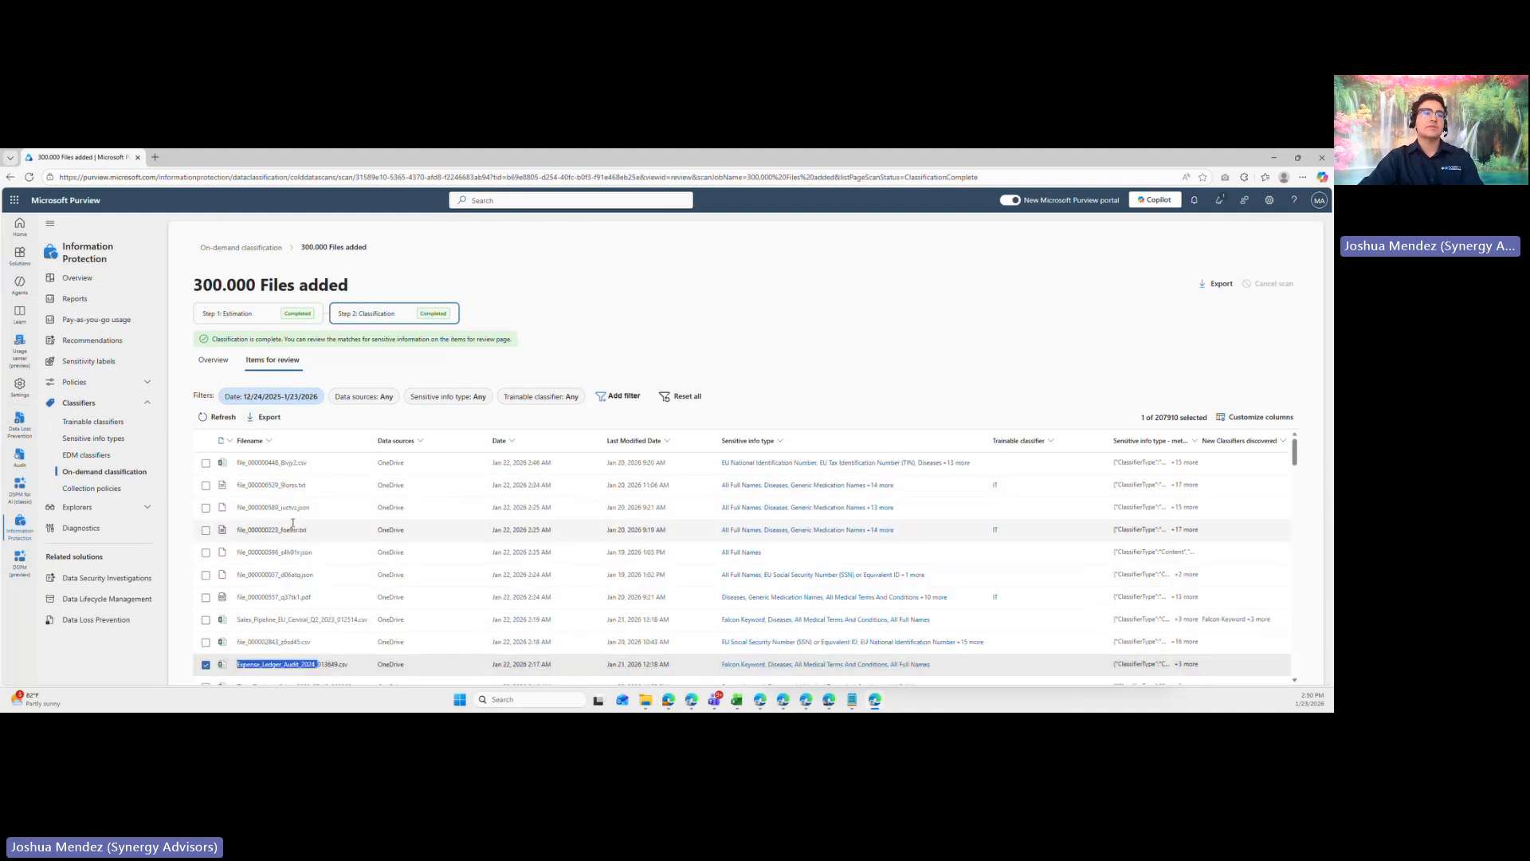
pyautogui.click(214, 360)
pyautogui.click(1214, 283)
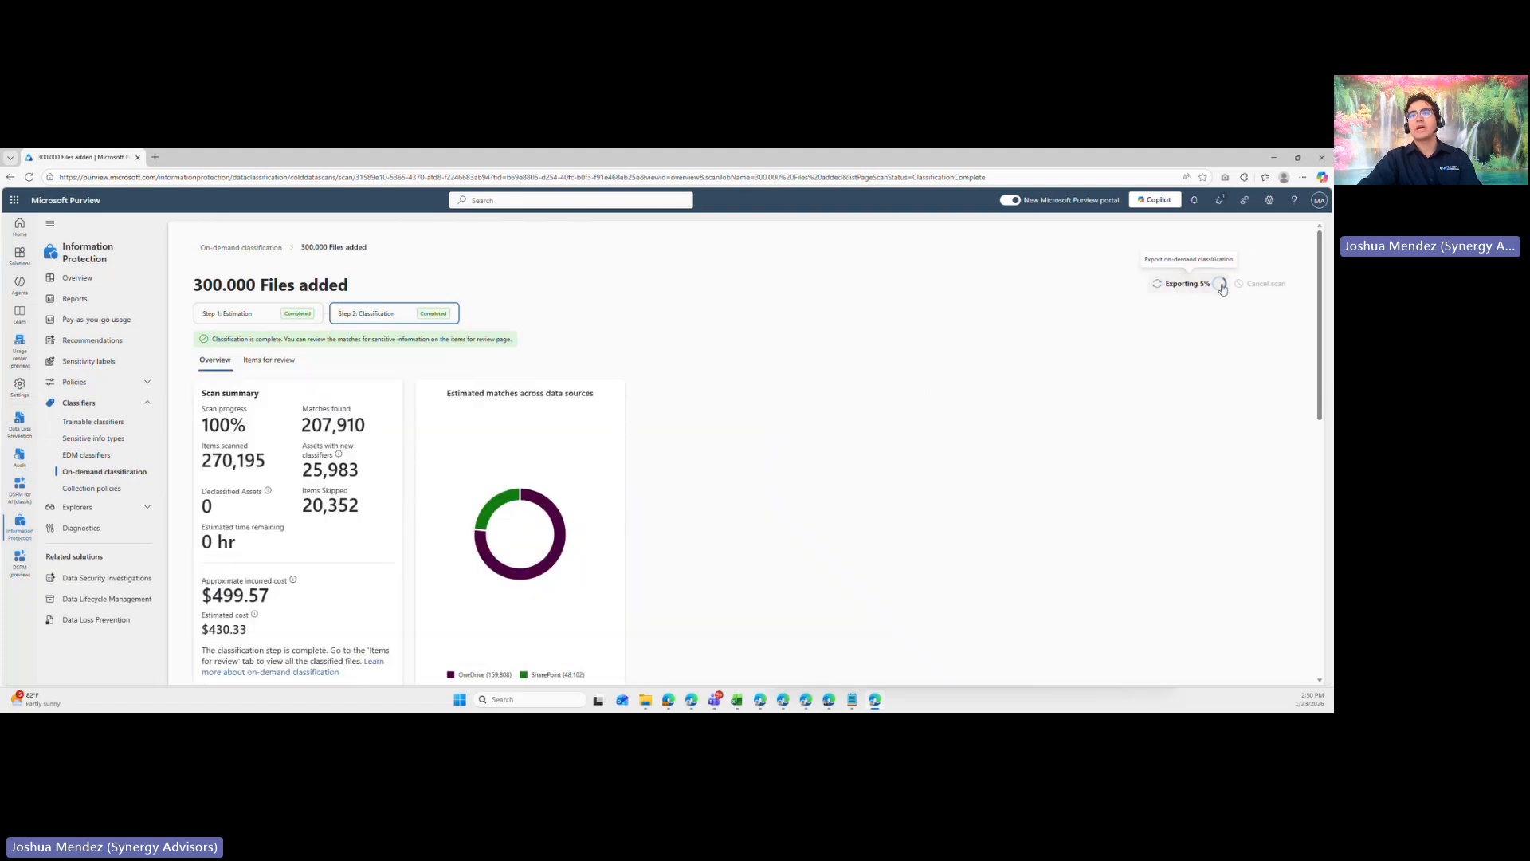